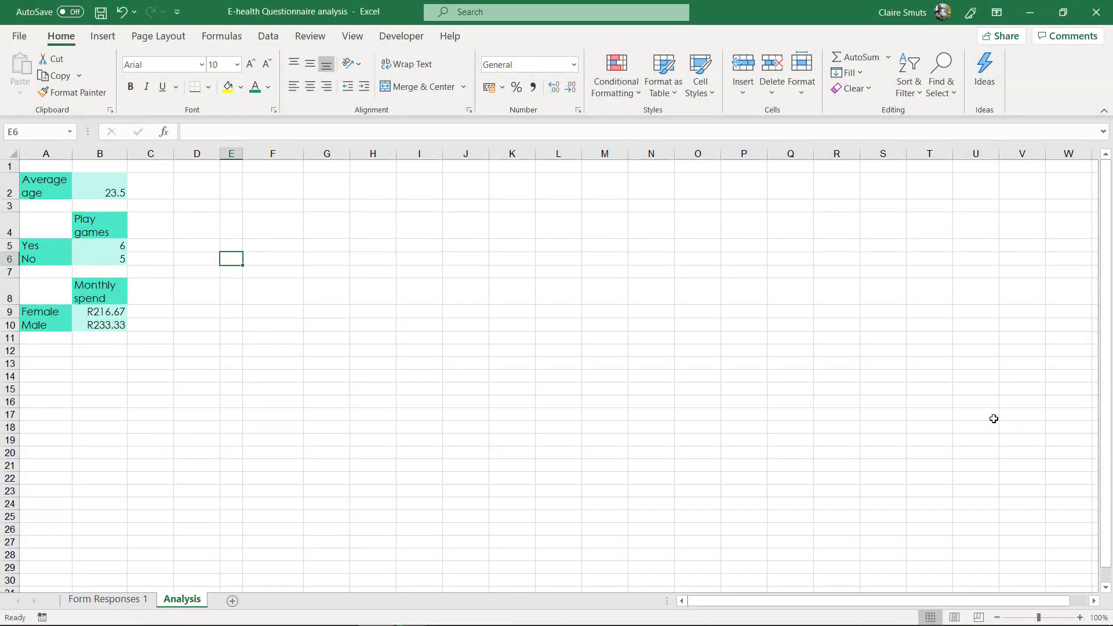
# Compare the Analysis sheet summaries against the Form Responses 1 survey data.
pyautogui.click(399, 359)
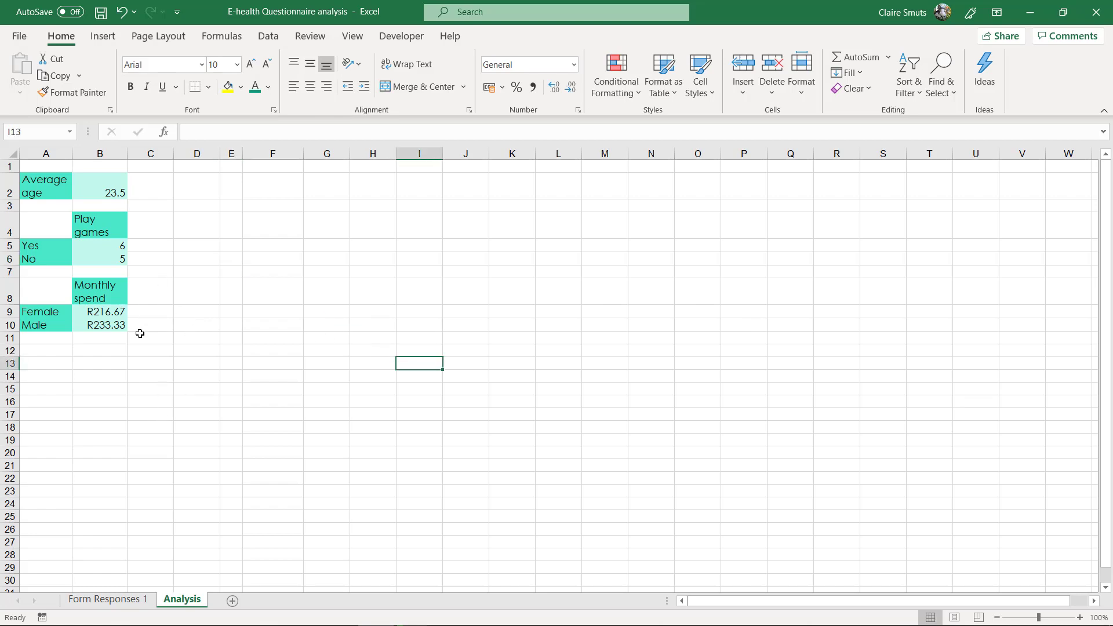
pyautogui.click(119, 600)
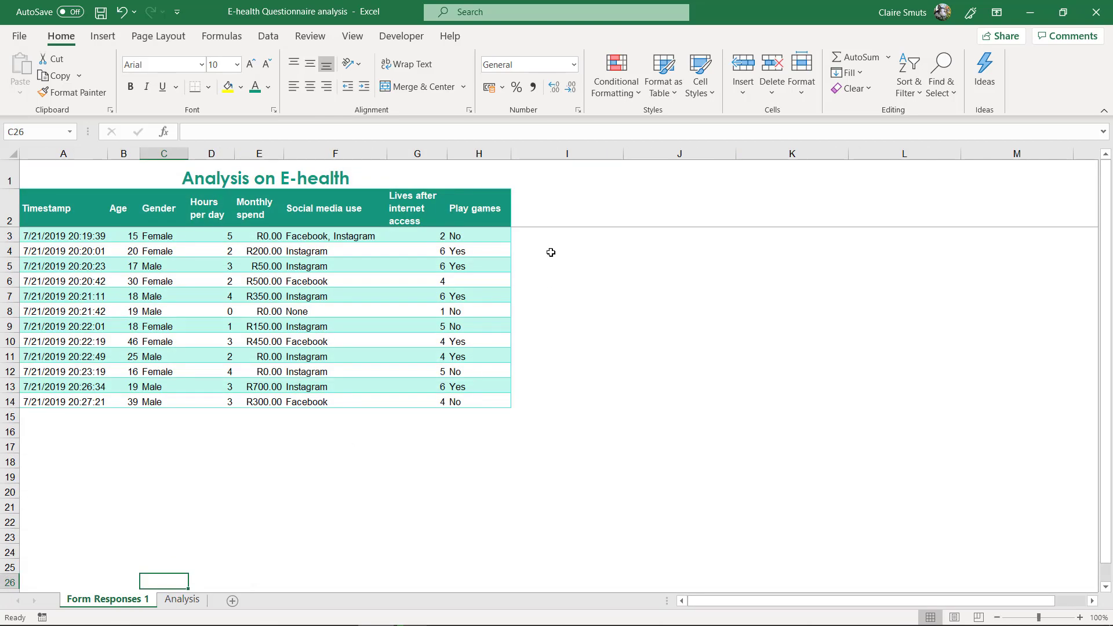
pyautogui.click(200, 600)
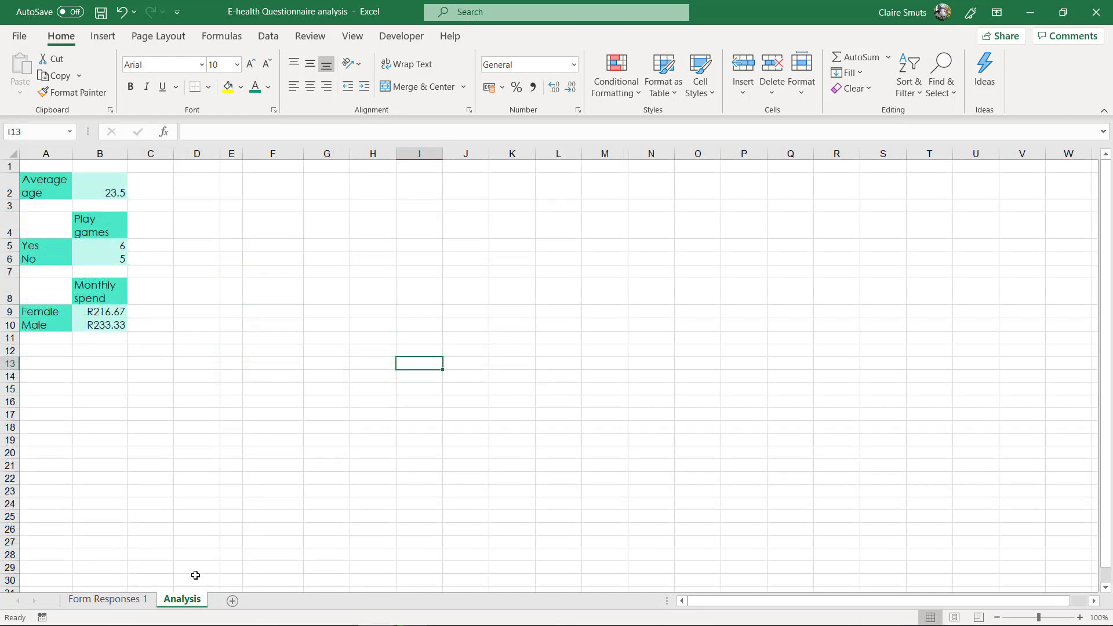
pyautogui.click(171, 438)
pyautogui.click(113, 605)
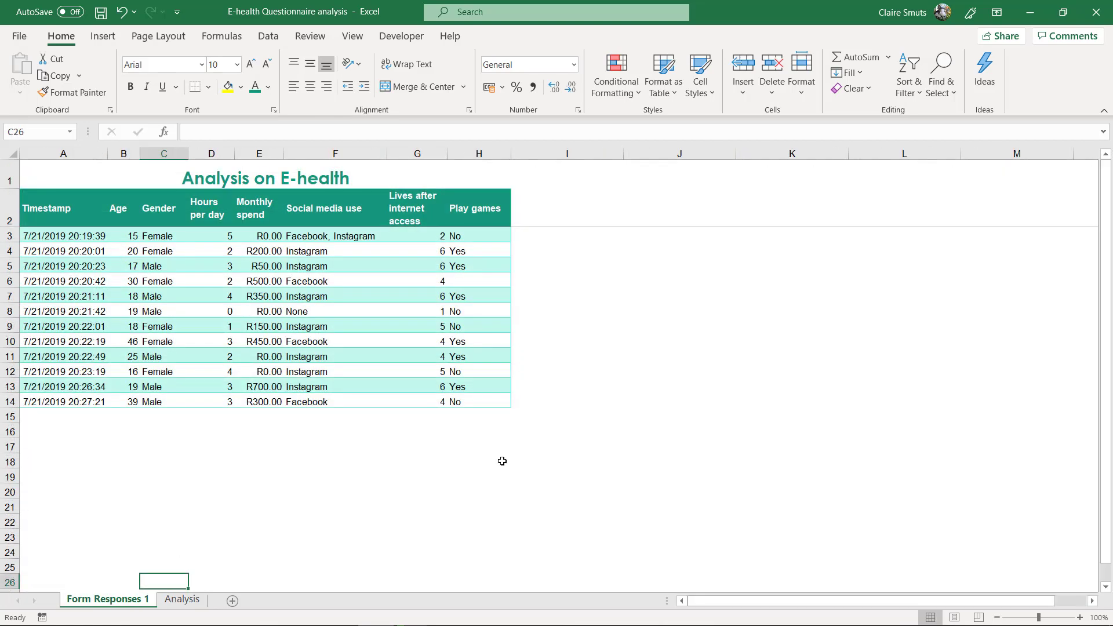
pyautogui.click(182, 600)
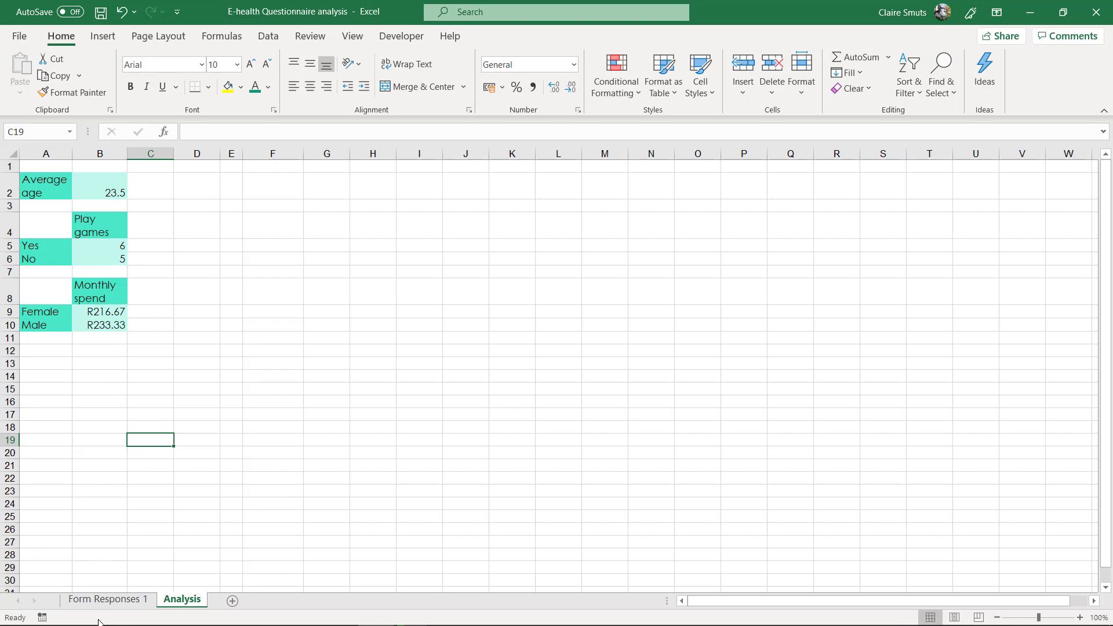
# Select the Lives after internet access responses, then the Monthly spend by gender block A8:B10.
pyautogui.click(101, 602)
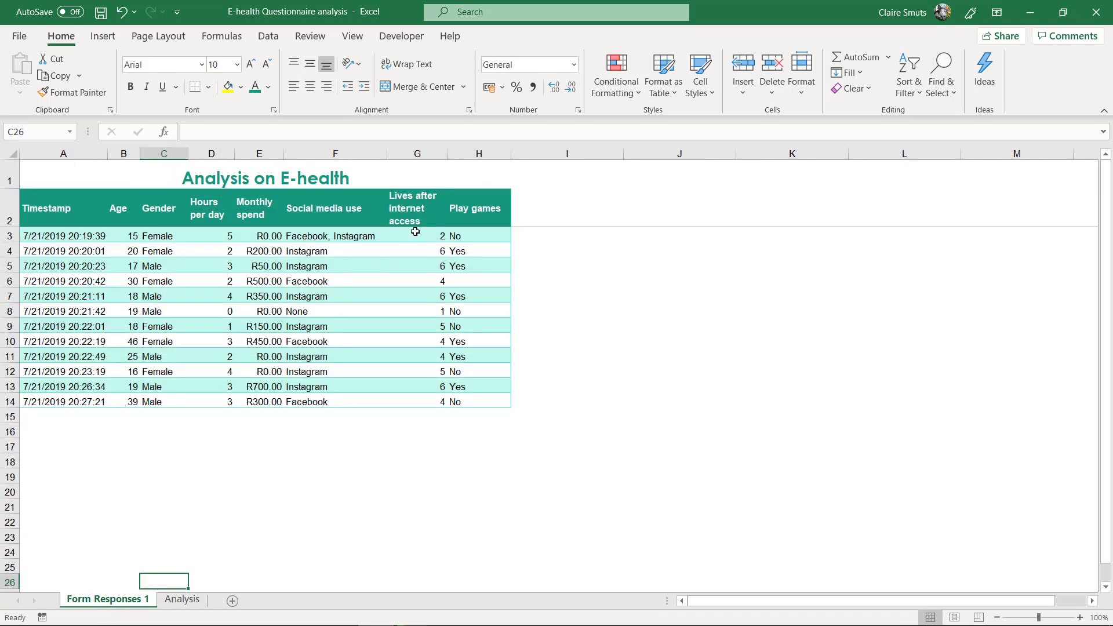
pyautogui.moveTo(415, 232); pyautogui.dragTo(390, 389)
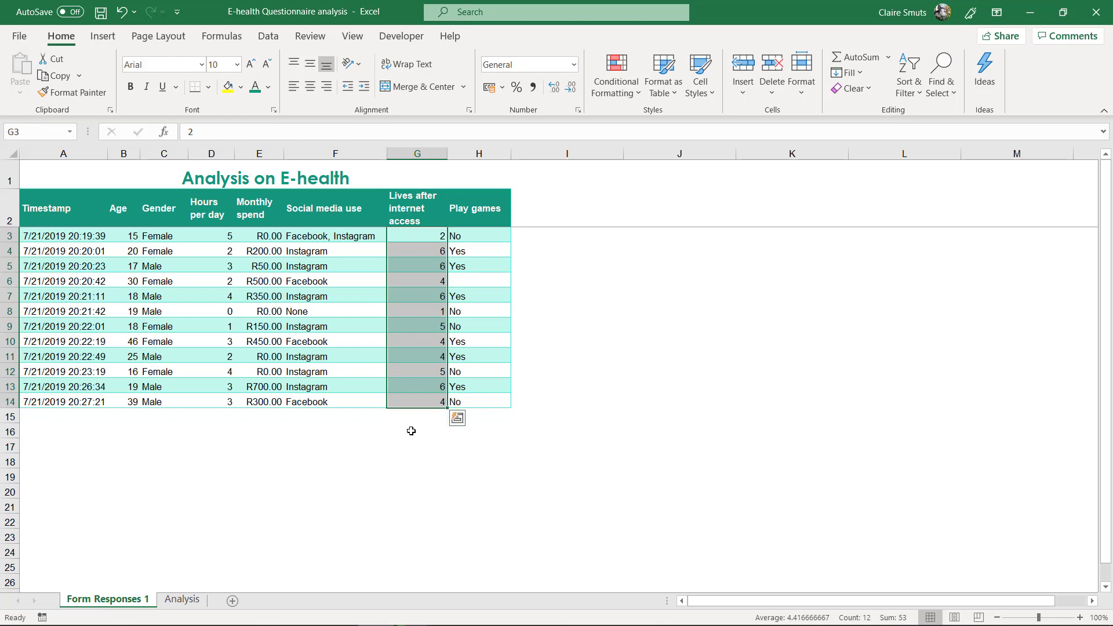
pyautogui.click(186, 601)
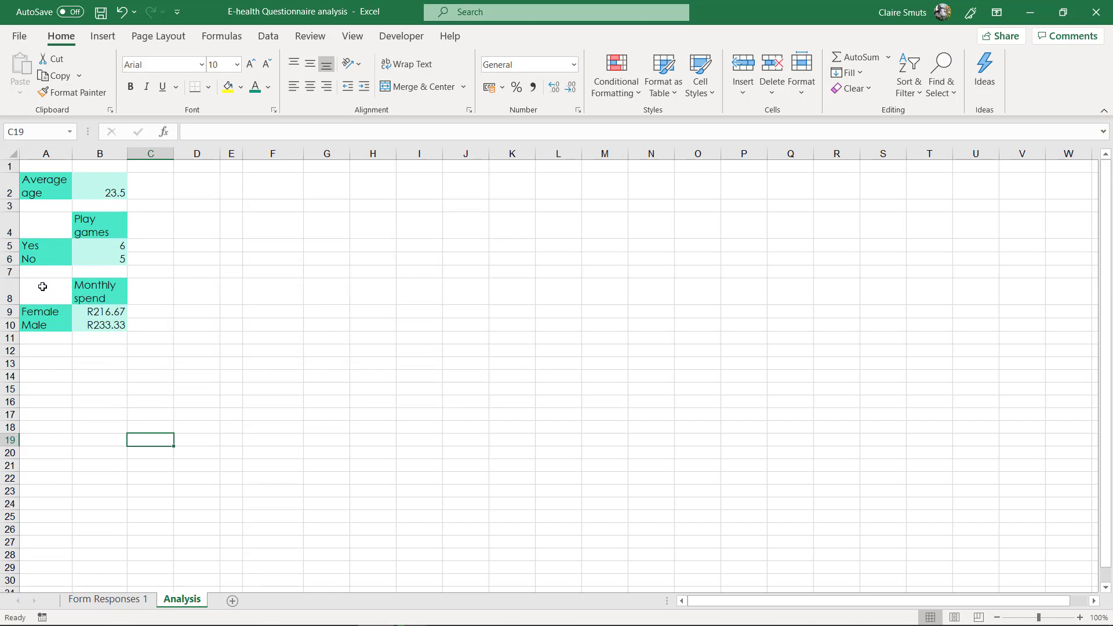
pyautogui.moveTo(43, 286); pyautogui.dragTo(89, 333)
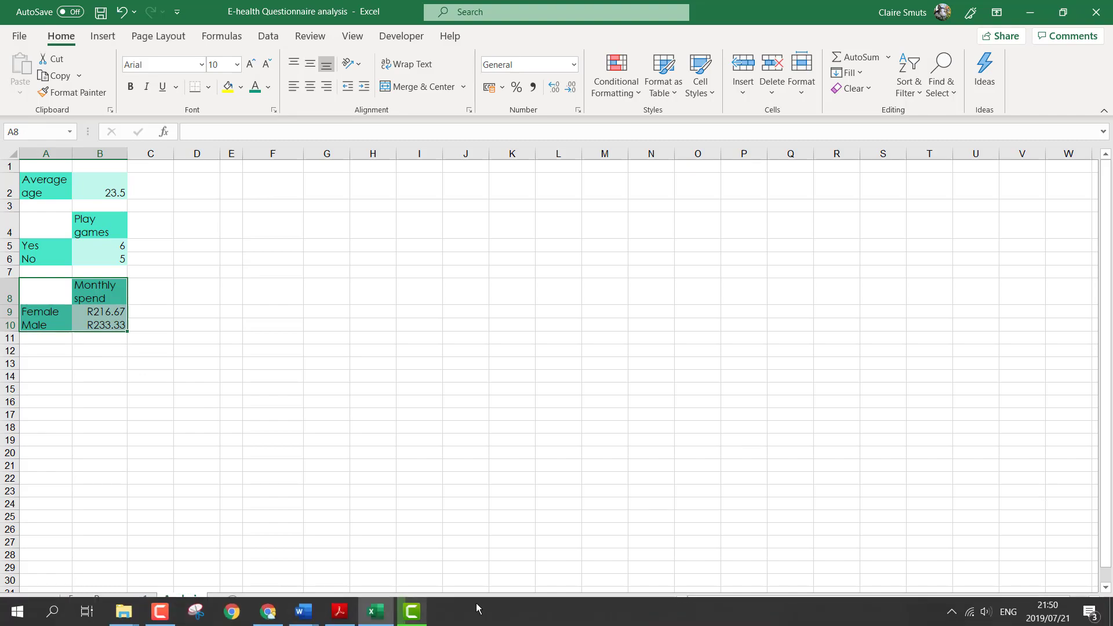
# Return to the Learner Guidelines PDF in Acrobat, showing the page 22 learner declaration.
pyautogui.click(346, 613)
pyautogui.scroll(5, 313, 318)
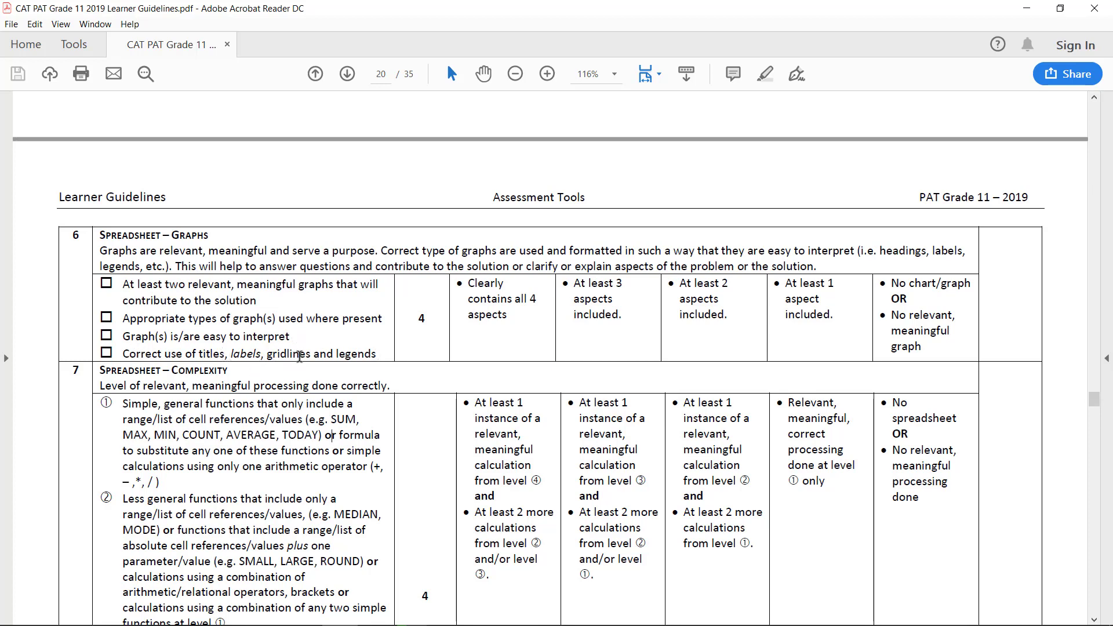
pyautogui.click(1034, 7)
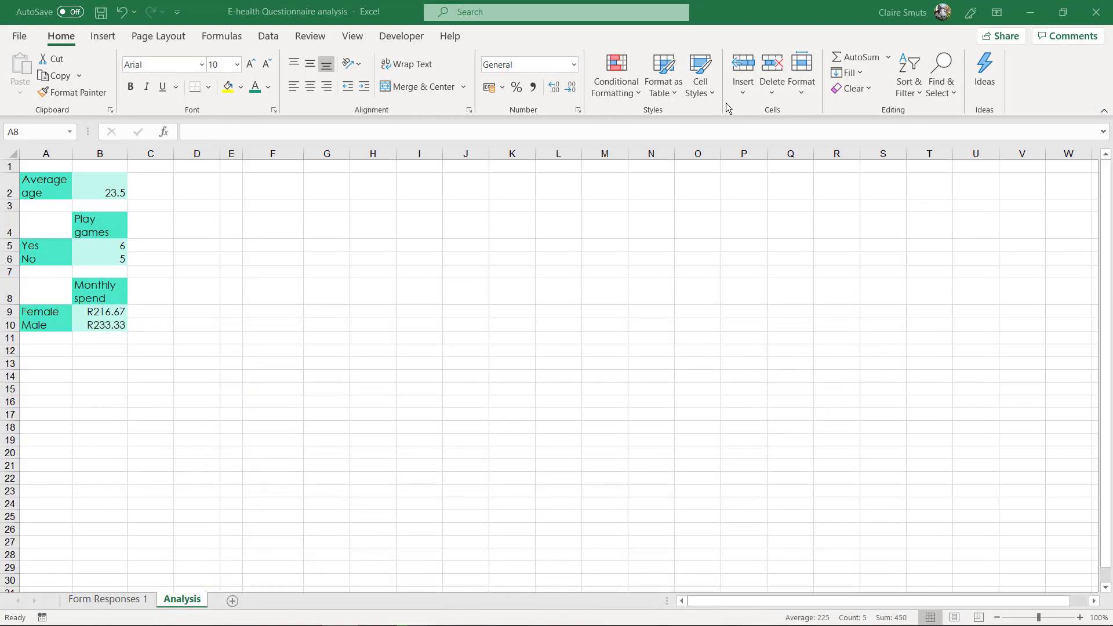
pyautogui.hotkey('alt', 'space')
pyautogui.press('Escape')
pyautogui.hotkey('alt', 'Tab')
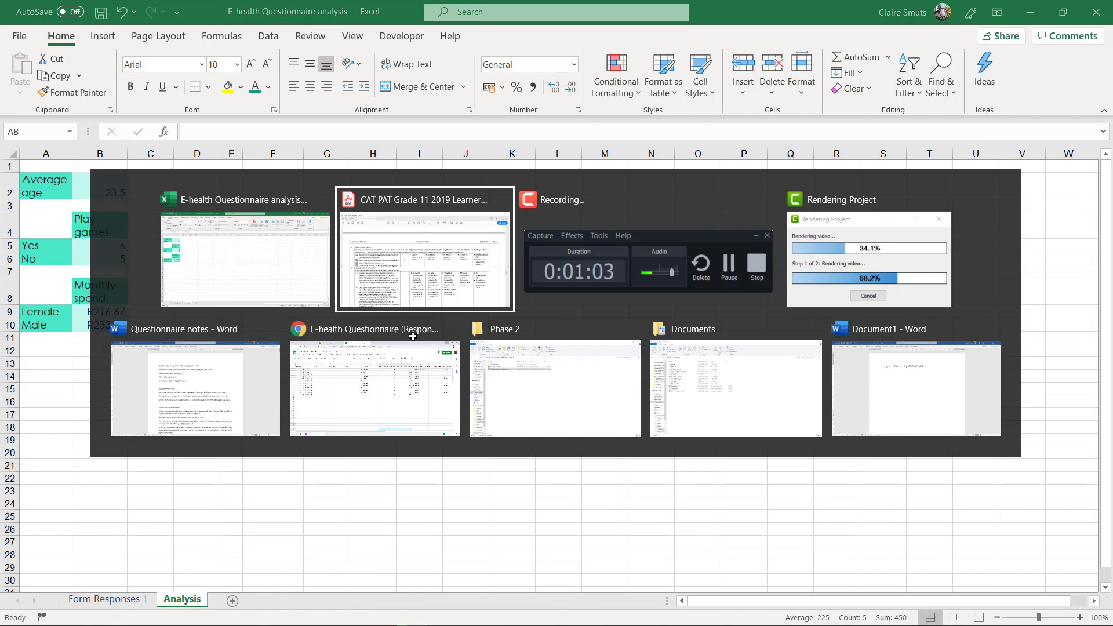
# Page ahead to page 27 and select the '3 appropriate claims/arguments' criterion text.
pyautogui.click(347, 75)
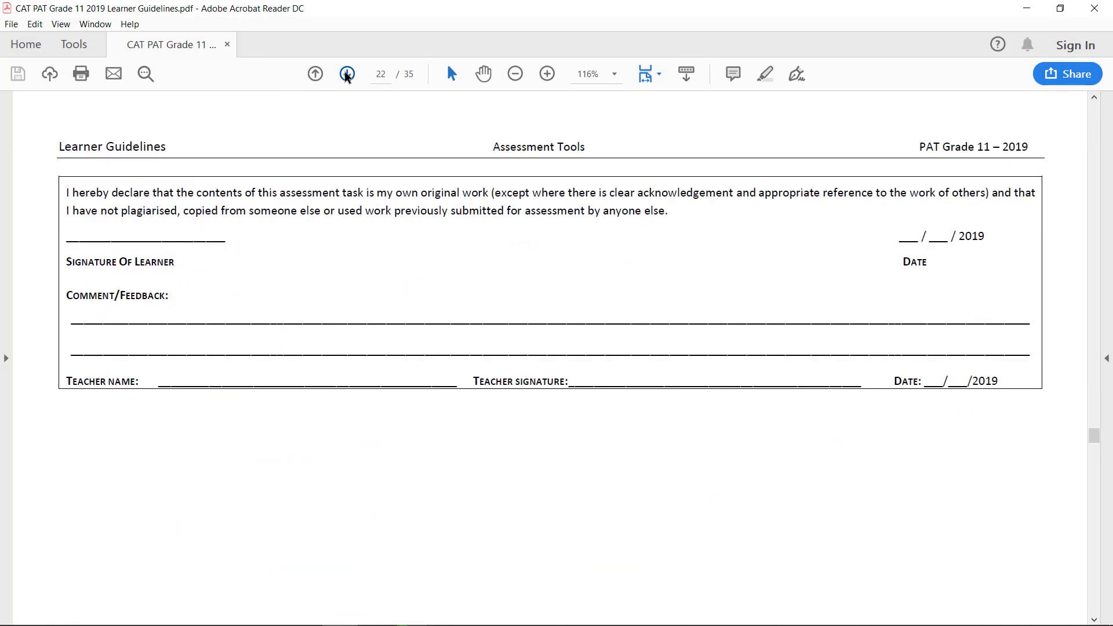
pyautogui.click(347, 75)
pyautogui.click(347, 75)
pyautogui.click(347, 75)
pyautogui.click(347, 75)
pyautogui.click(347, 75)
pyautogui.click(346, 75)
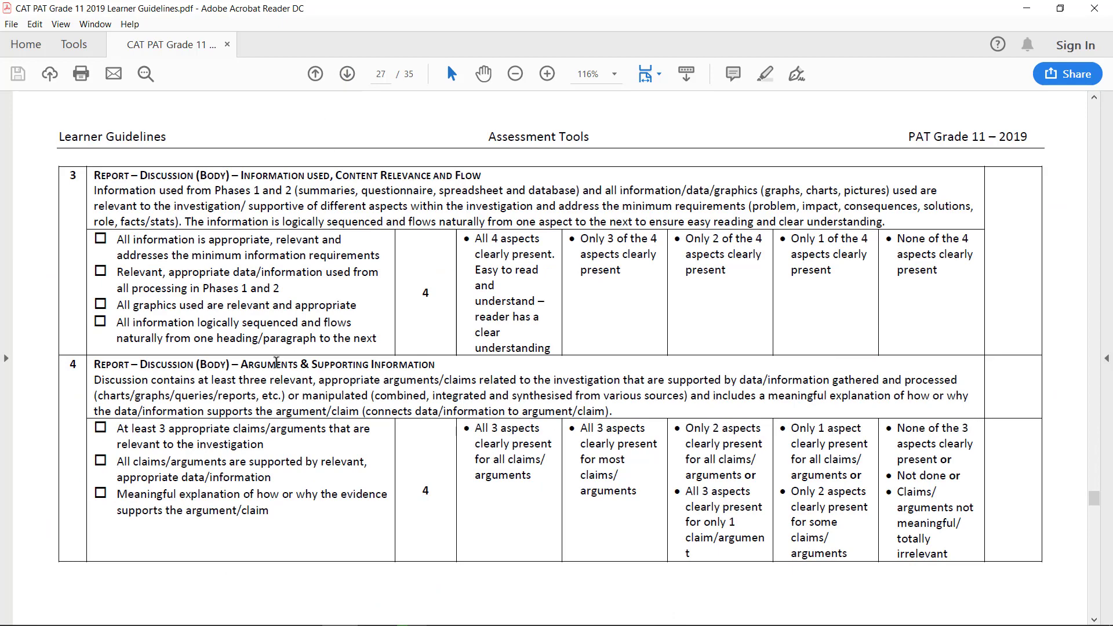
pyautogui.scroll(-3, 276, 358)
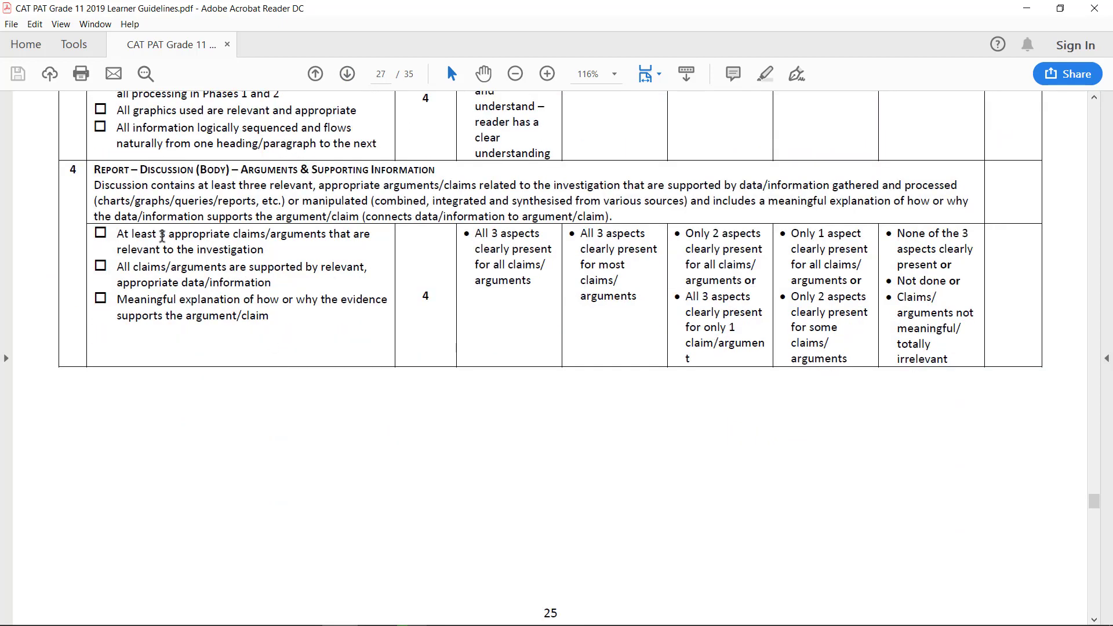
pyautogui.moveTo(165, 234); pyautogui.dragTo(302, 234)
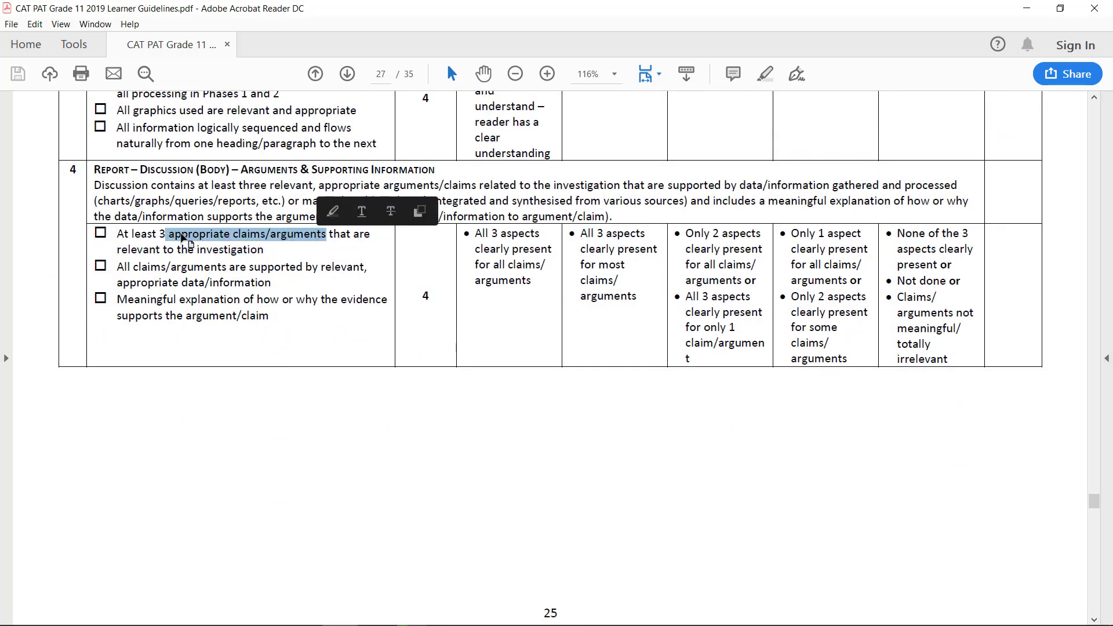
pyautogui.moveTo(160, 234); pyautogui.dragTo(328, 235)
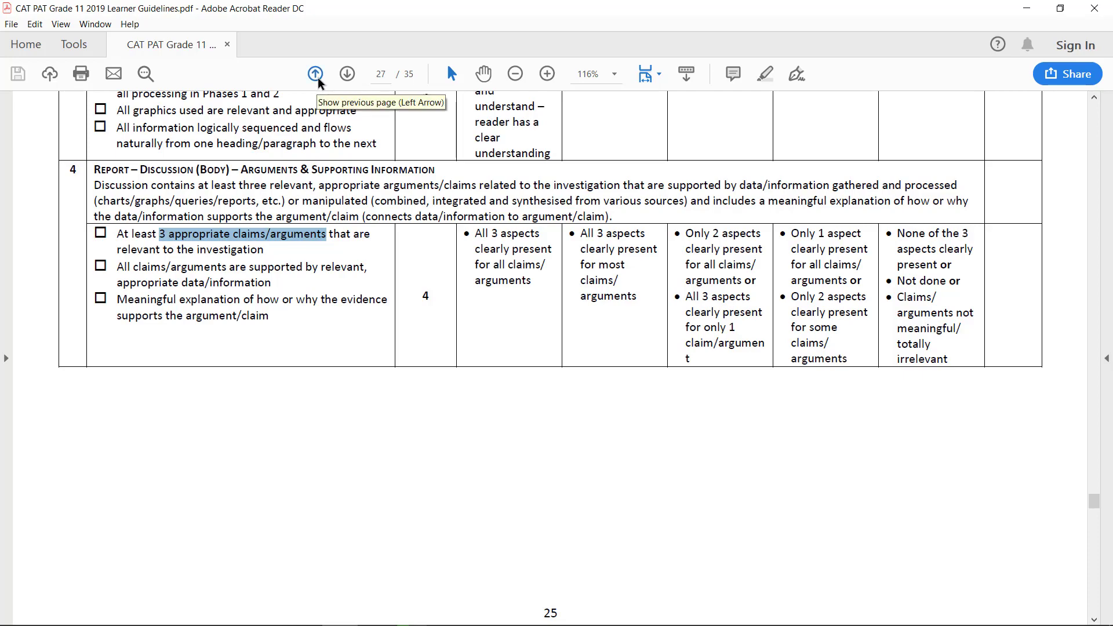
# Page back to the Spreadsheet – Graphs rubric on page 20.
pyautogui.click(316, 73)
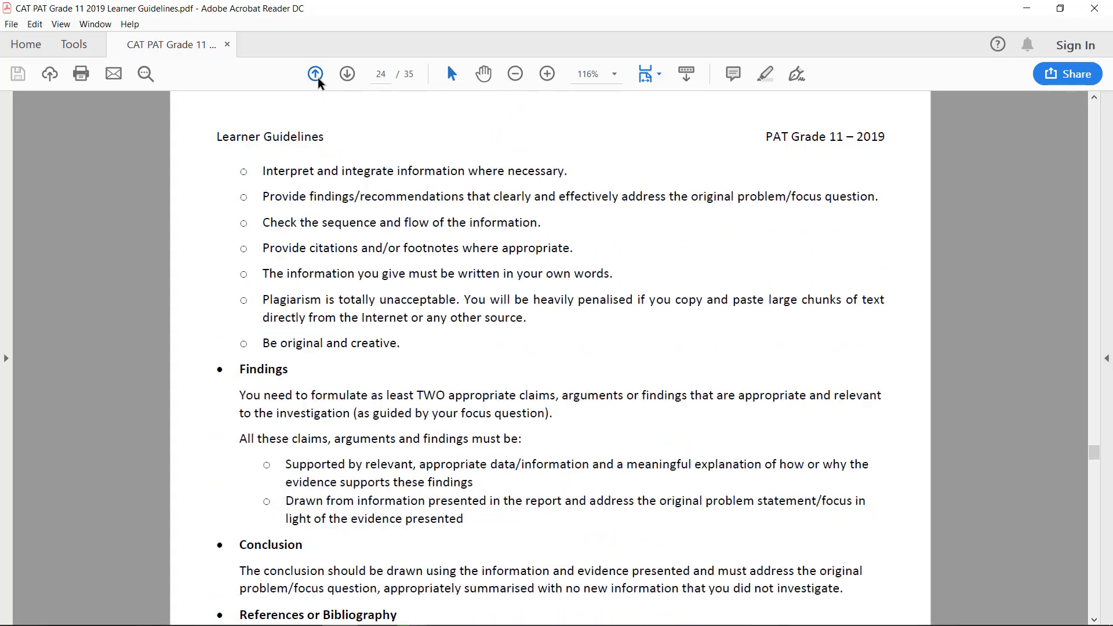
pyautogui.click(315, 74)
pyautogui.click(315, 73)
pyautogui.click(316, 74)
pyautogui.click(315, 74)
pyautogui.click(318, 79)
pyautogui.click(317, 79)
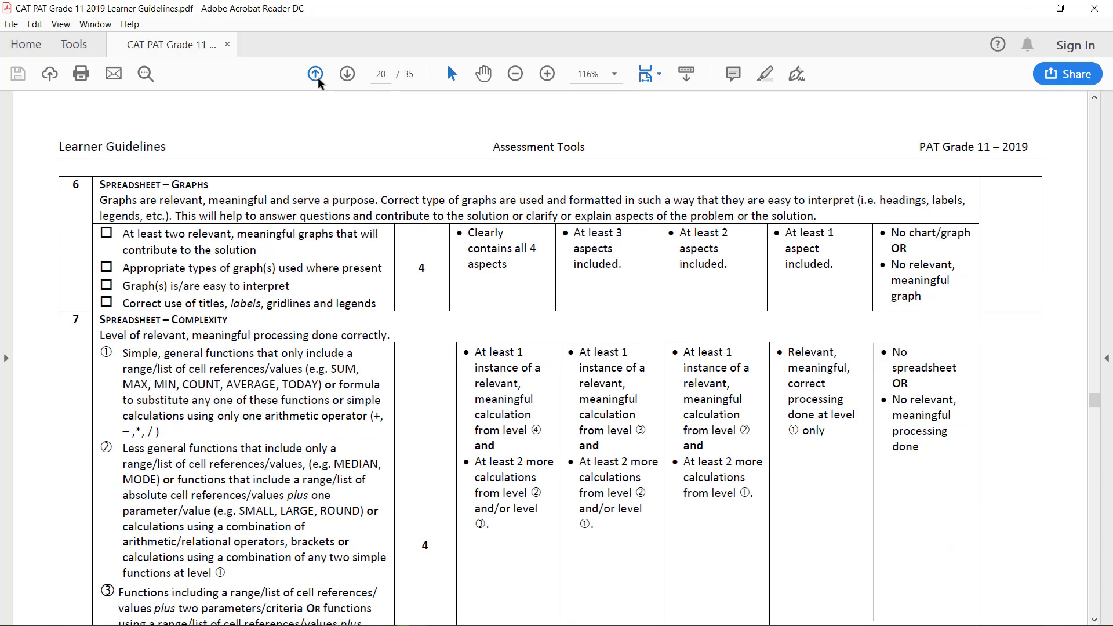
# Close the guidelines PDF and select the Monthly spend by gender cells A8:B10.
pyautogui.click(1096, 9)
pyautogui.moveTo(45, 290); pyautogui.dragTo(110, 325)
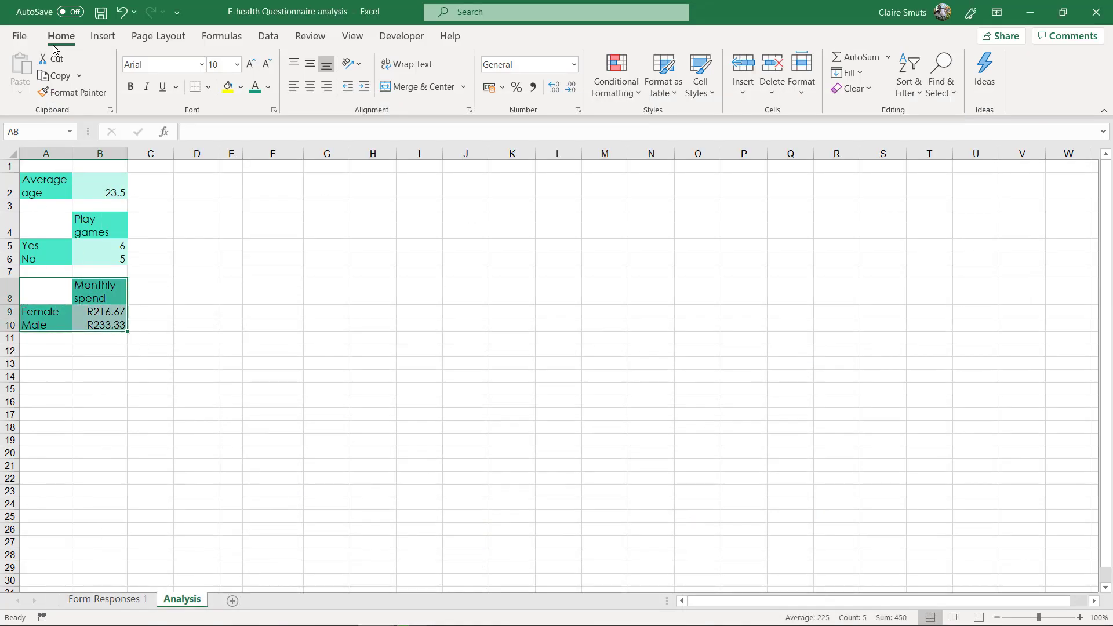
pyautogui.moveTo(49, 294); pyautogui.dragTo(92, 326)
# In Recommended Charts, preview the pie and column options, then choose Clustered Bar.
pyautogui.click(104, 37)
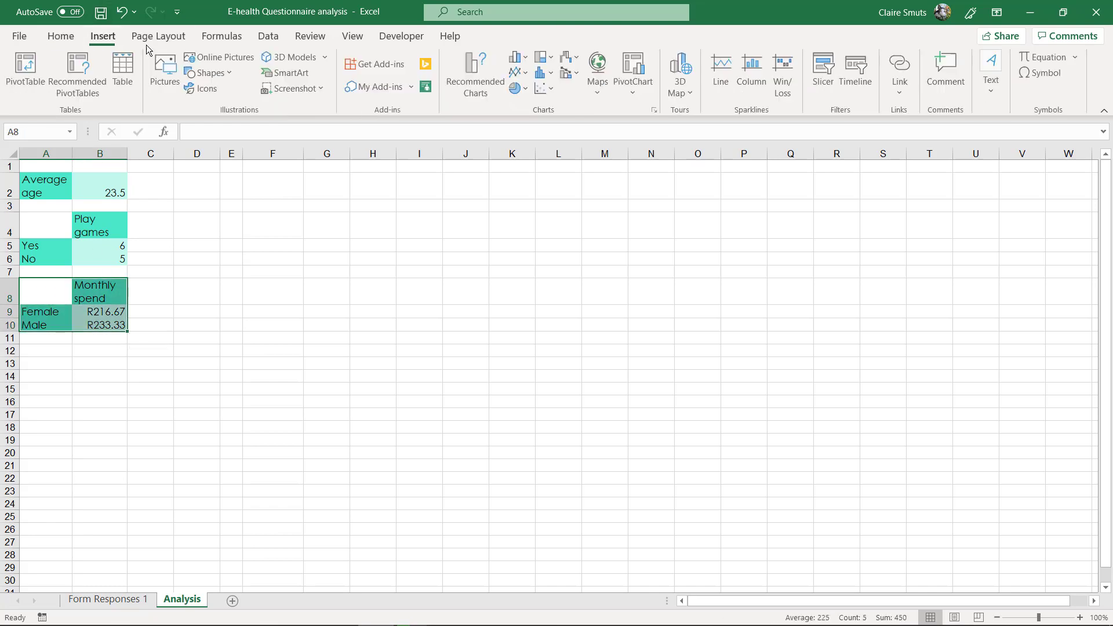
pyautogui.click(478, 88)
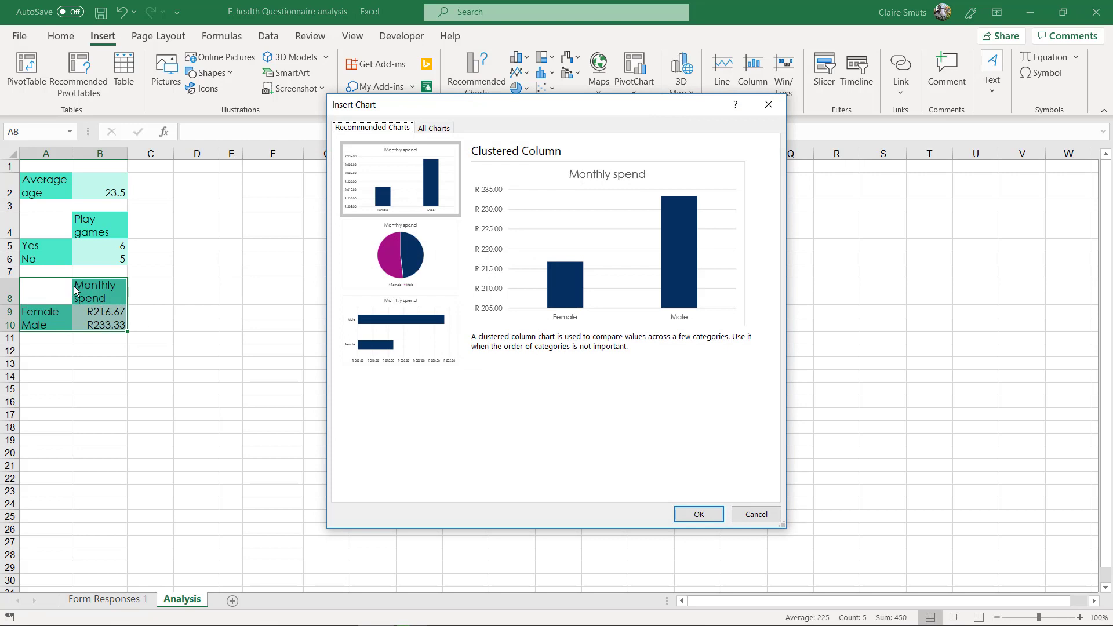
pyautogui.click(437, 284)
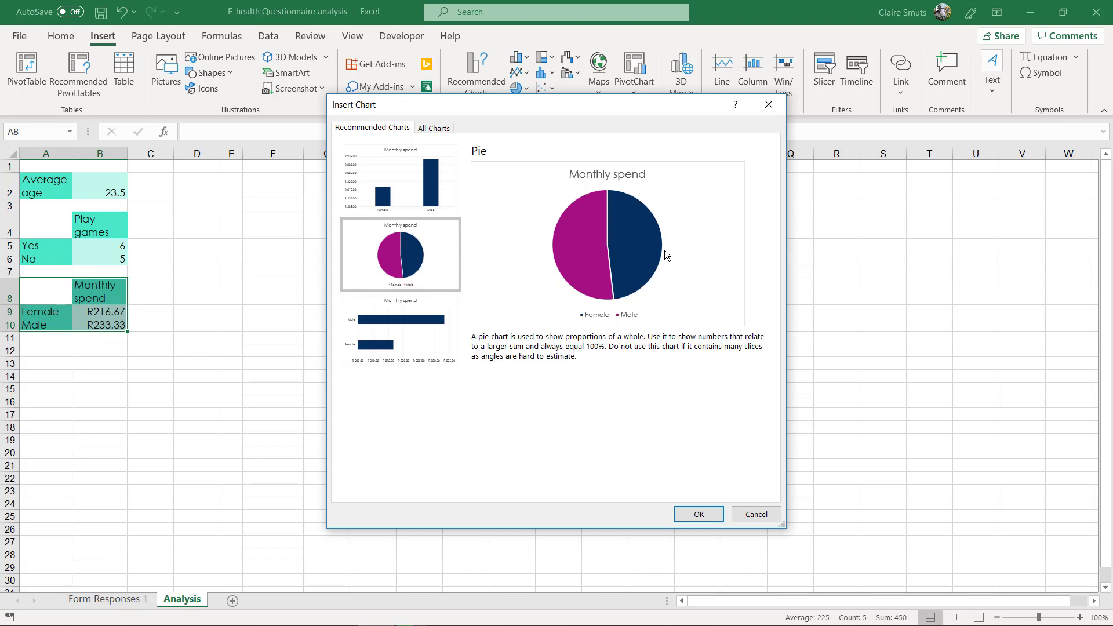
pyautogui.click(455, 188)
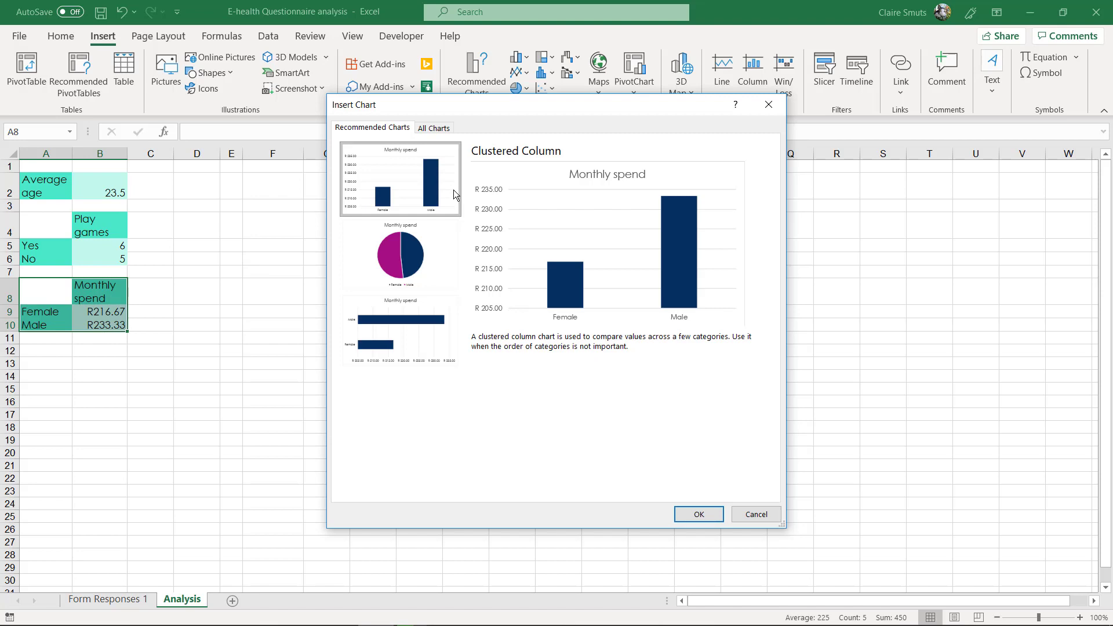
pyautogui.click(415, 334)
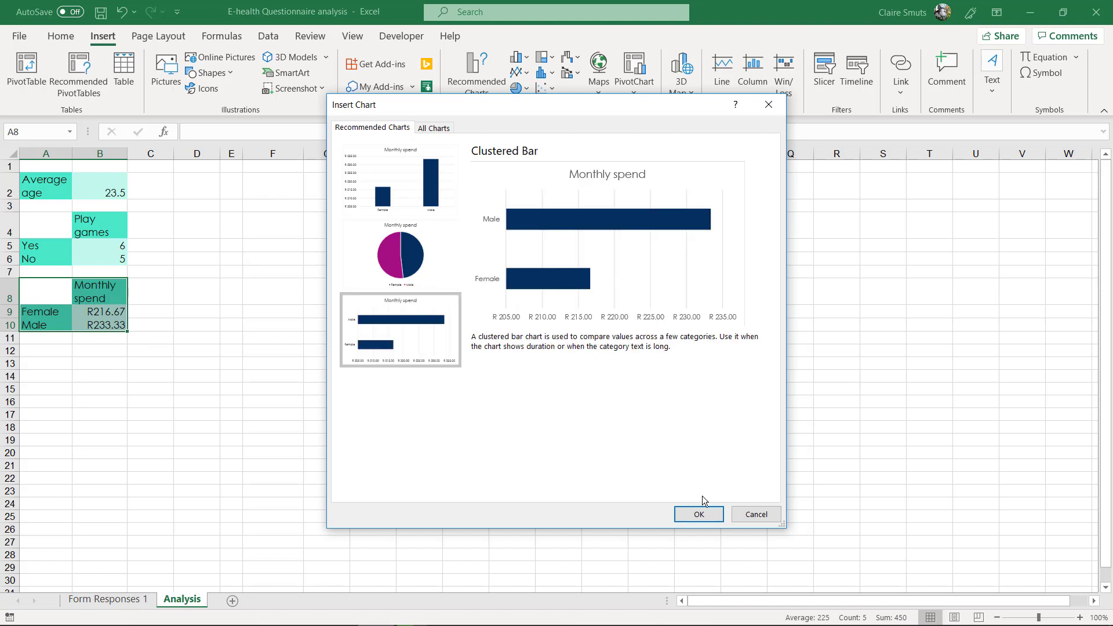
# Insert the bar chart and position it up near the summary tables.
pyautogui.click(700, 518)
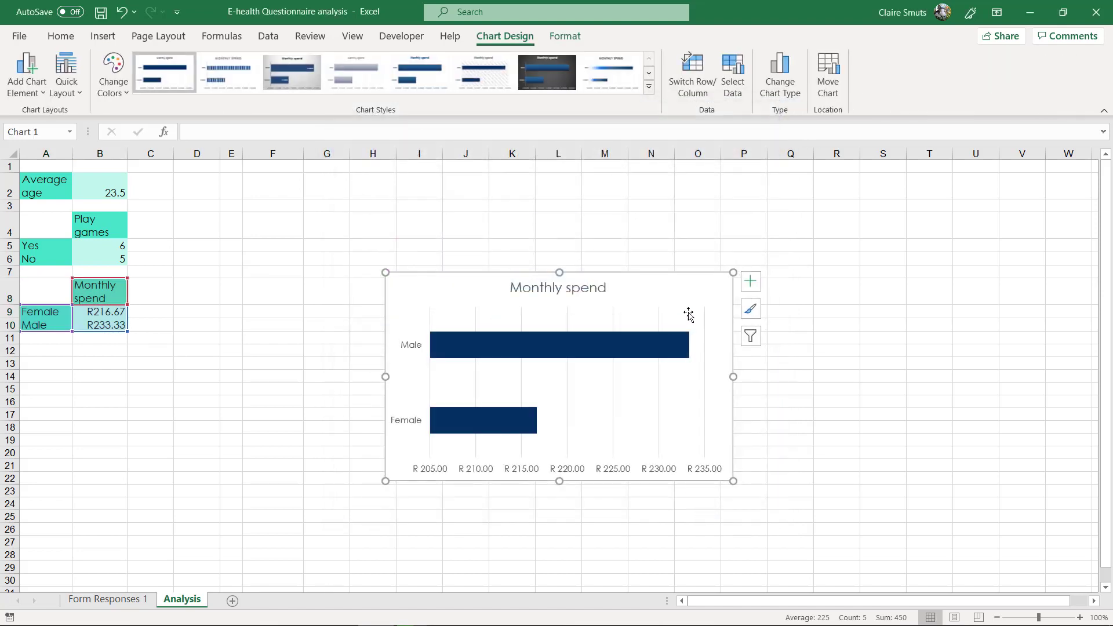
pyautogui.moveTo(707, 294); pyautogui.dragTo(698, 234)
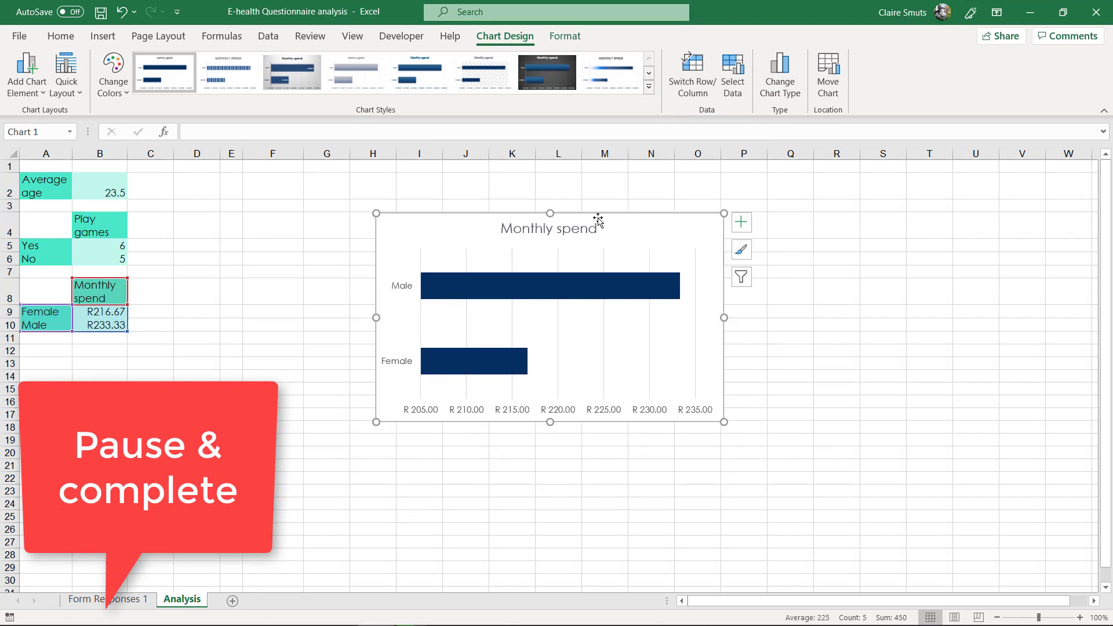
pyautogui.click(588, 234)
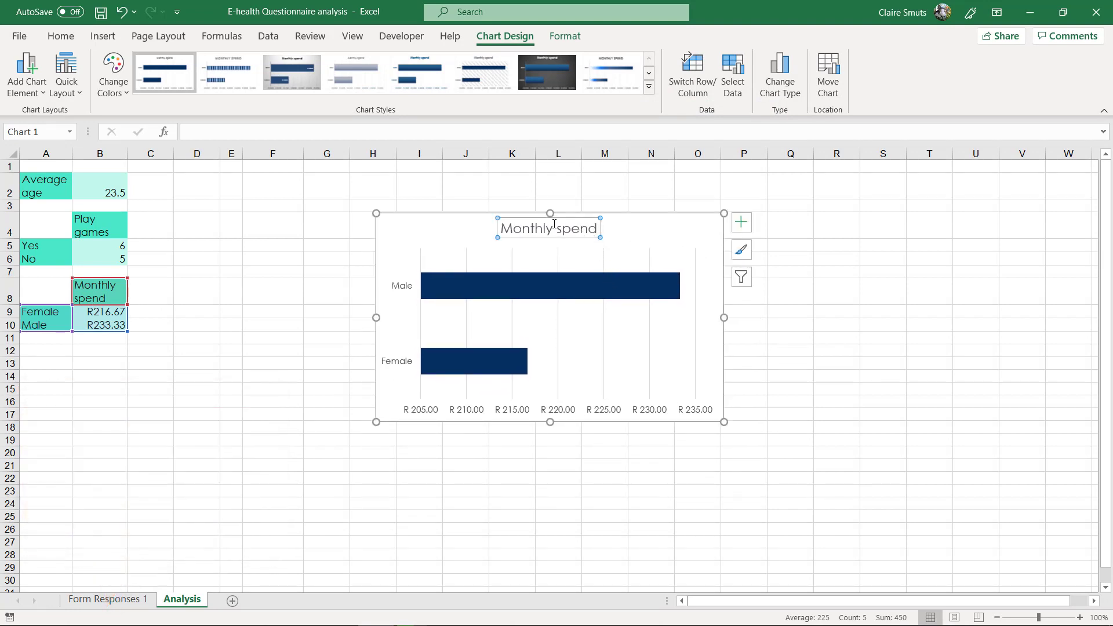
# Retitle the chart 'Per gender monthly spend on e-commerce', with e-commerce on a second line.
pyautogui.moveTo(502, 228); pyautogui.dragTo(590, 237)
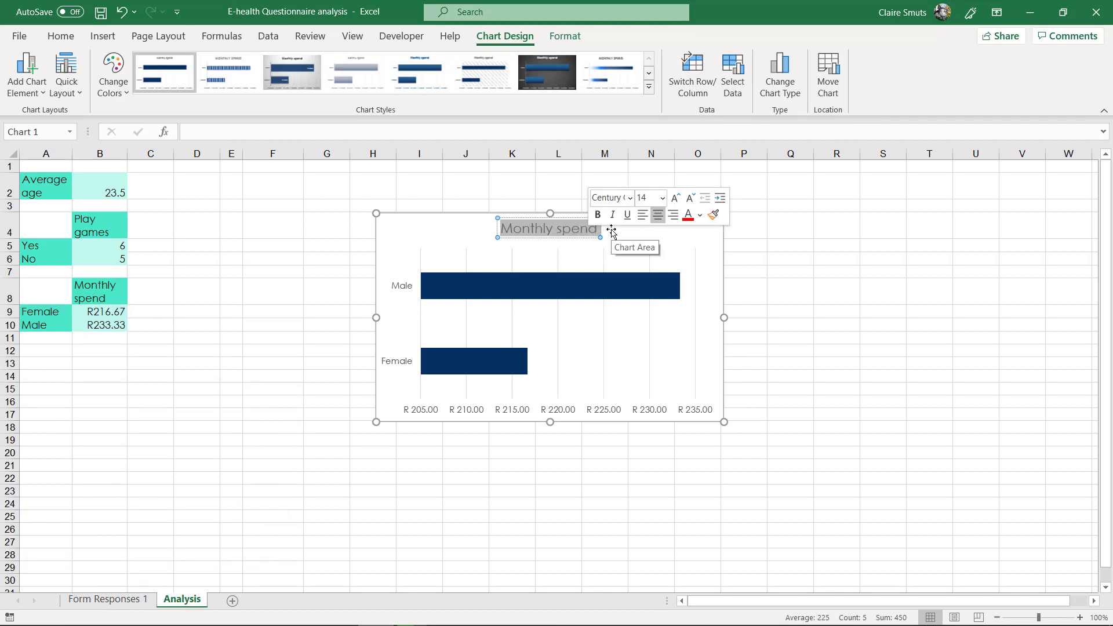
pyautogui.write('Per gender spe')
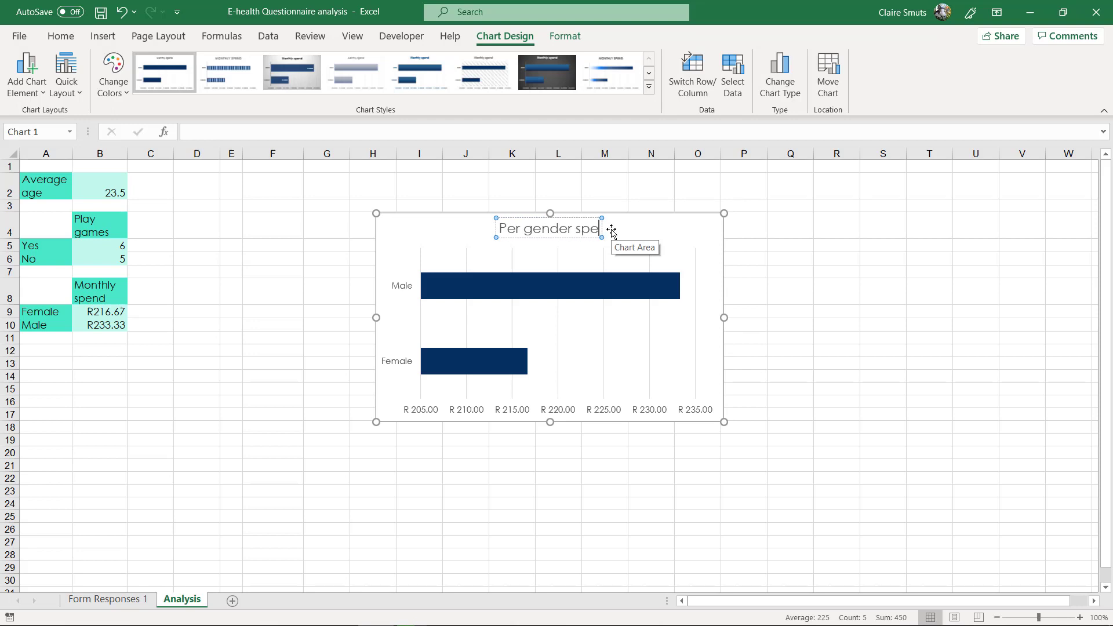
pyautogui.write('nd vs')
pyautogui.press('BackSpace')
pyautogui.press('BackSpace')
pyautogui.press('BackSpace')
pyautogui.press('BackSpace')
pyautogui.press('BackSpace')
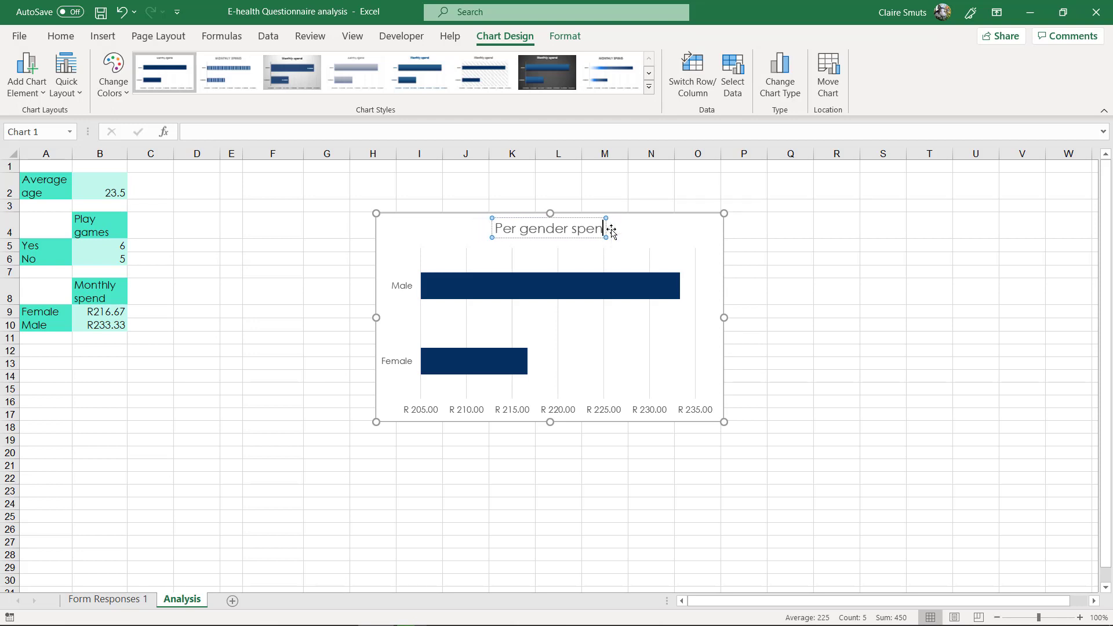
pyautogui.press('BackSpace')
pyautogui.press('BackSpace')
pyautogui.press('BackSpace')
pyautogui.press('BackSpace')
pyautogui.write('month')
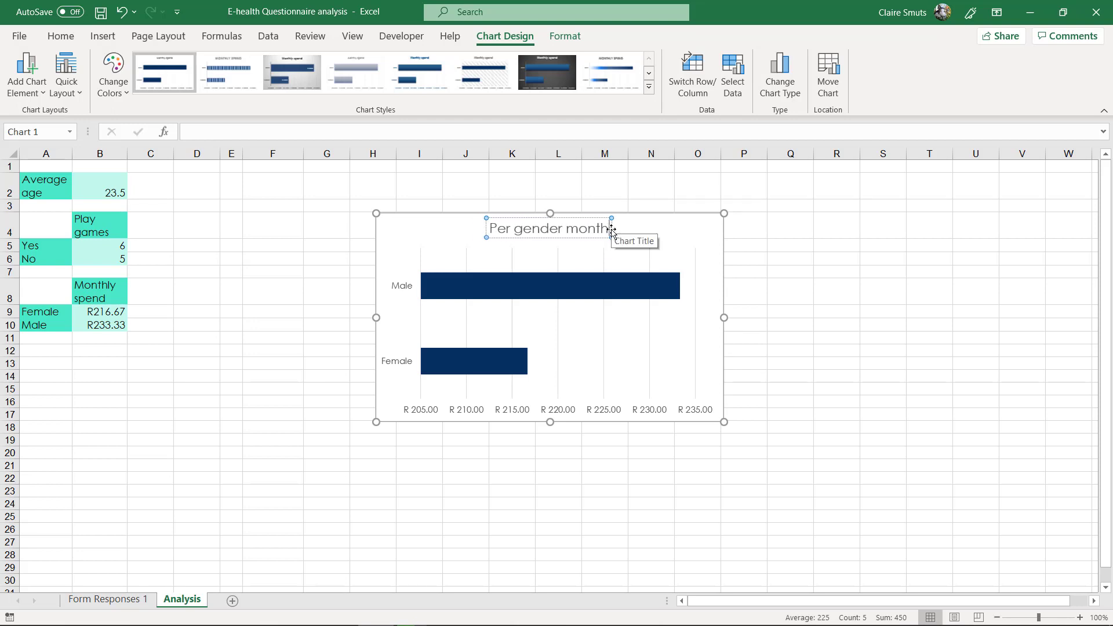
pyautogui.write('ly spend o')
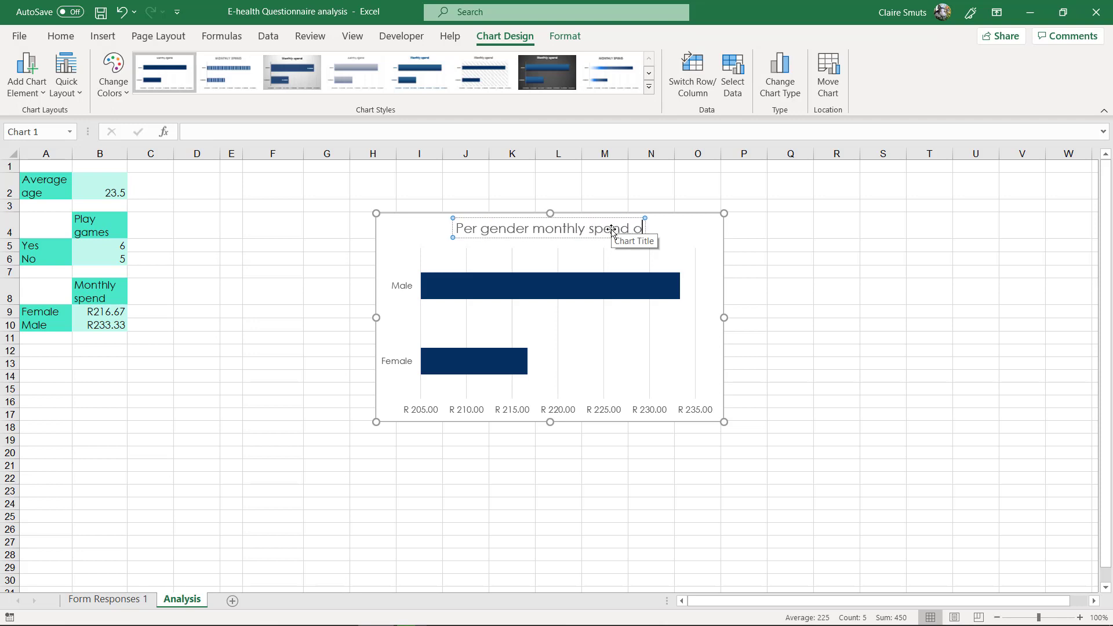
pyautogui.write('n e')
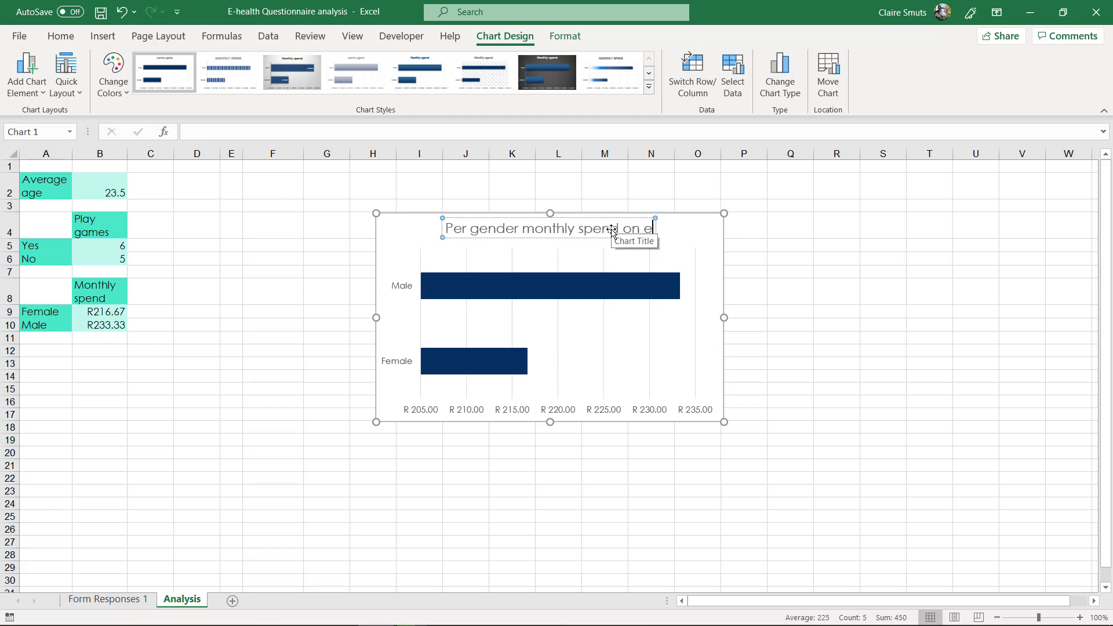
pyautogui.write('-commerce')
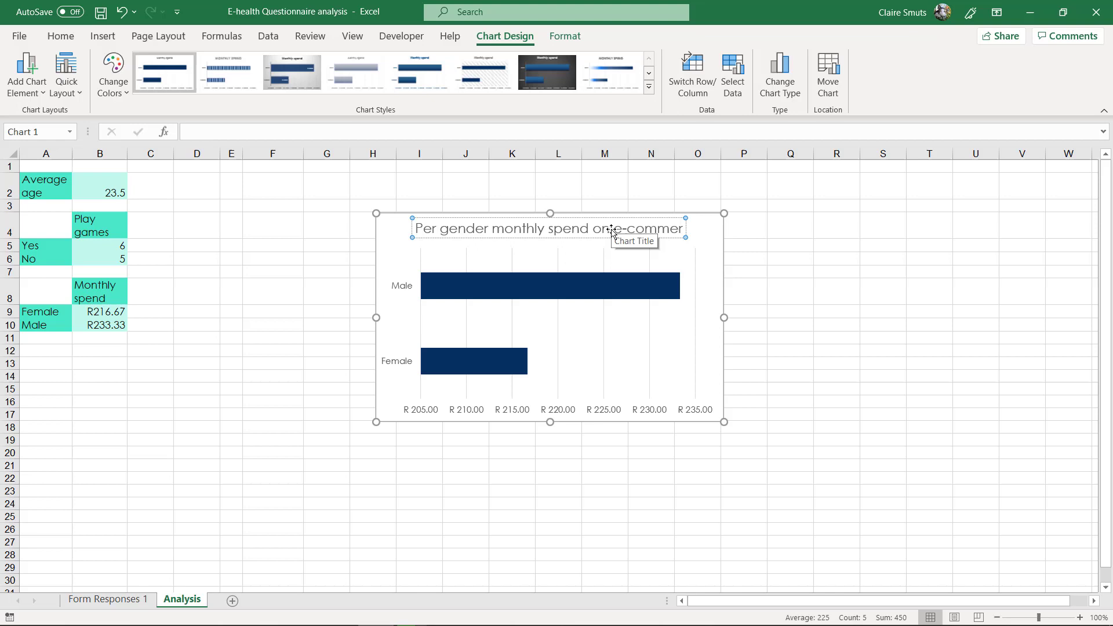
pyautogui.click(642, 226)
pyautogui.press('Return')
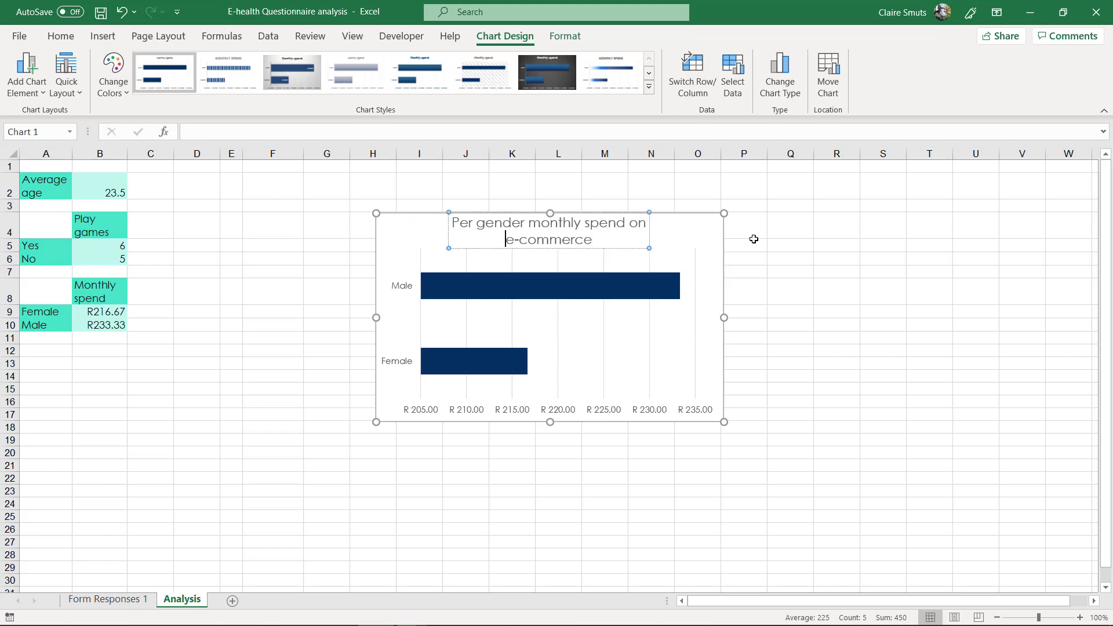
pyautogui.click(754, 239)
pyautogui.click(584, 220)
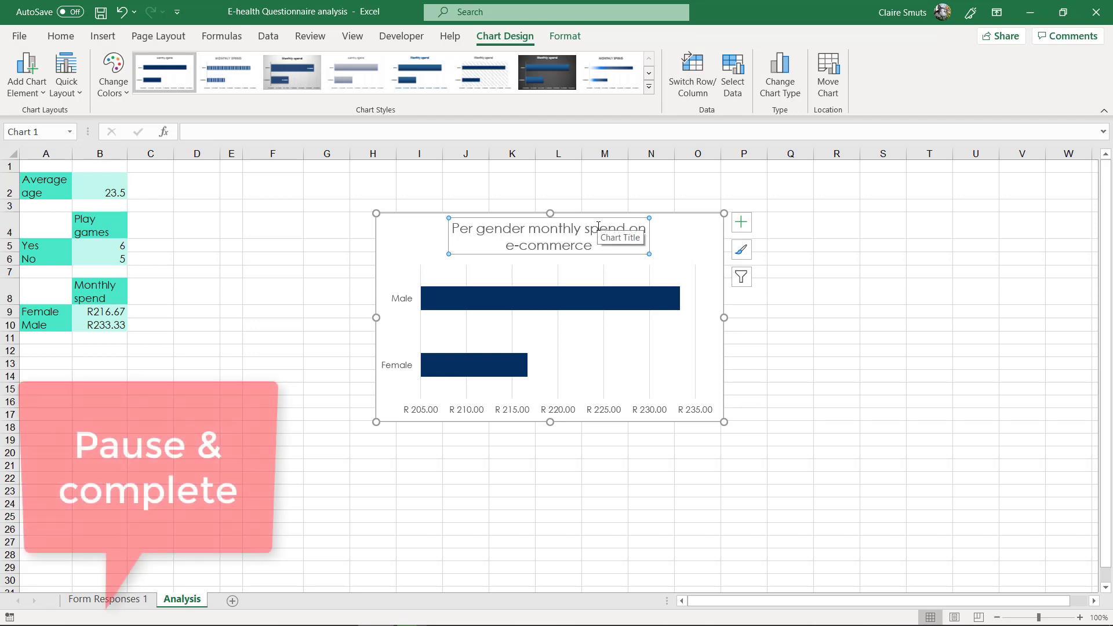
# Add data labels R 233.33 and R 216.67 beside the Male and Female bars.
pyautogui.click(664, 298)
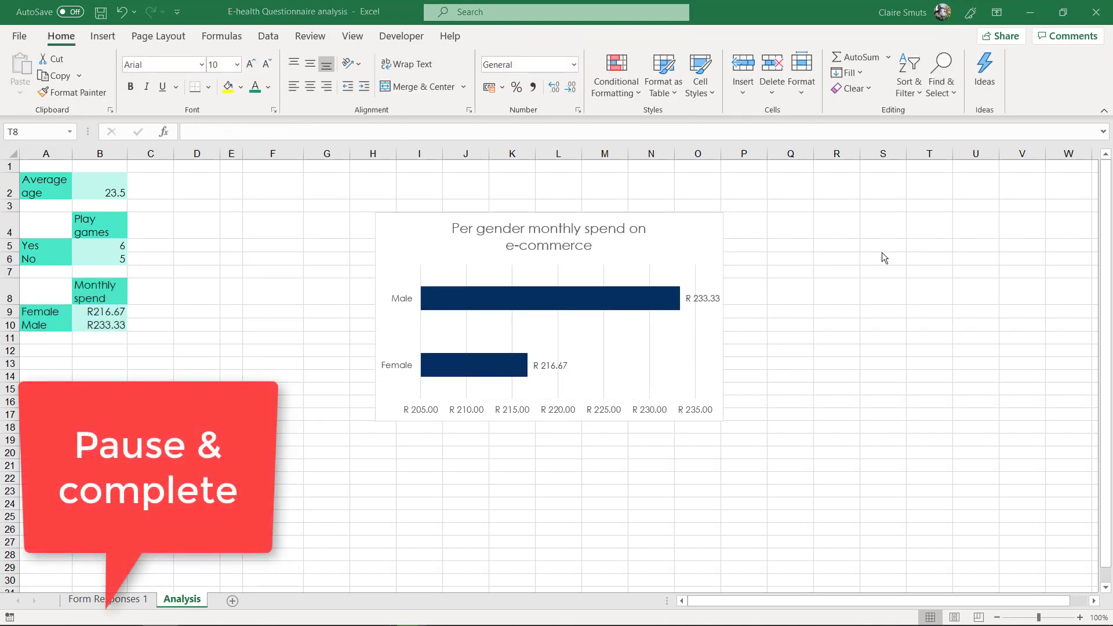
pyautogui.doubleClick(695, 231)
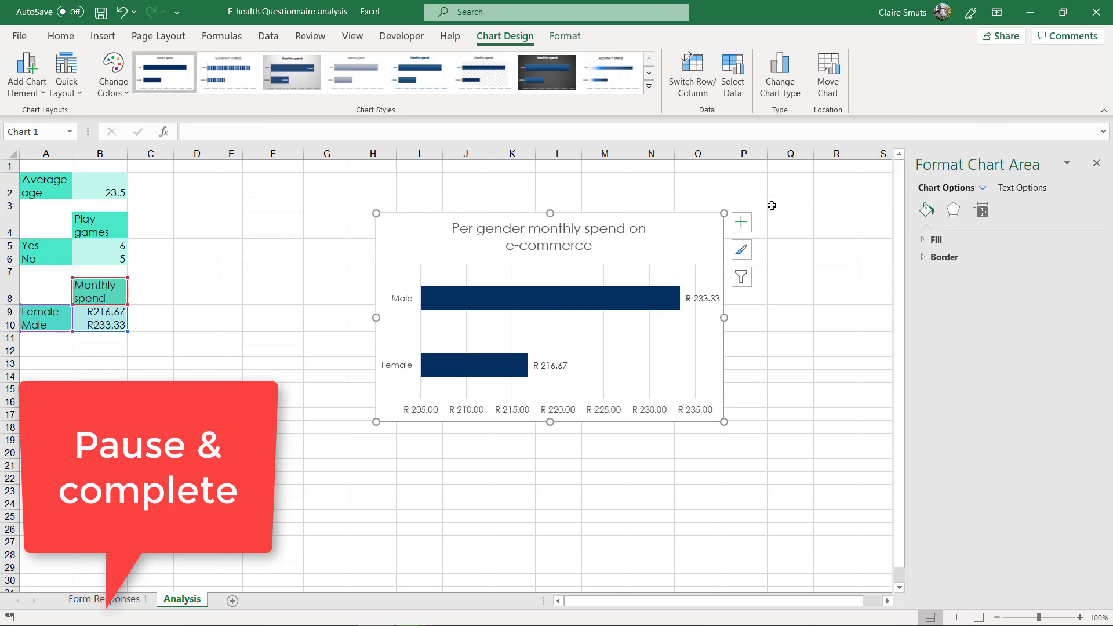
pyautogui.click(791, 185)
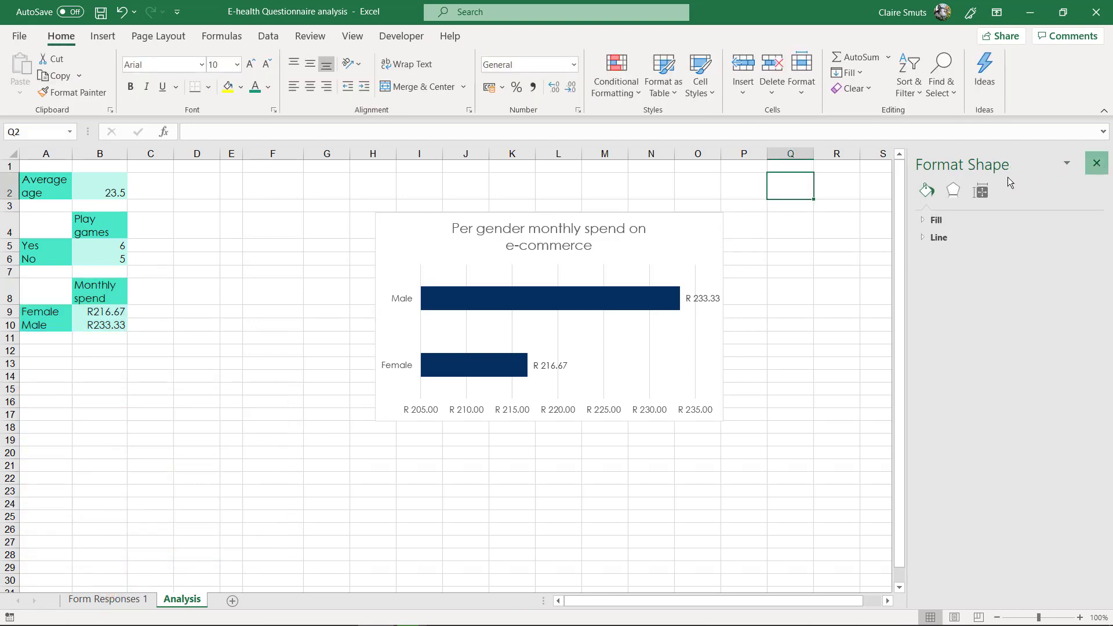
# Add a Primary Horizontal axis title reading 'Monthly spend' beneath the rand values.
pyautogui.click(1096, 163)
pyautogui.click(679, 232)
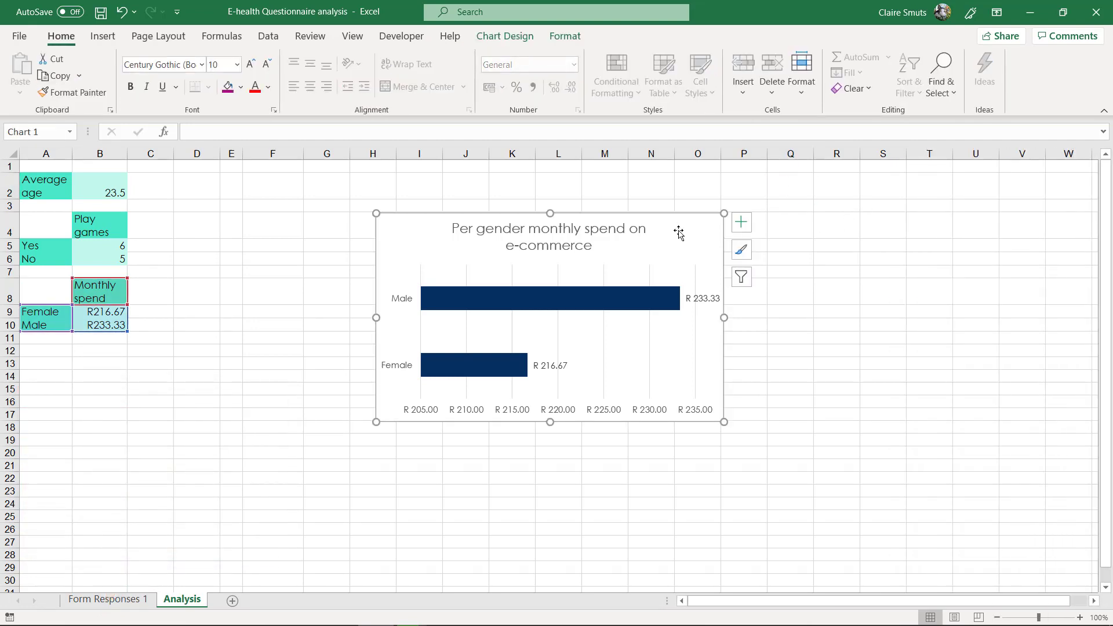
pyautogui.click(745, 221)
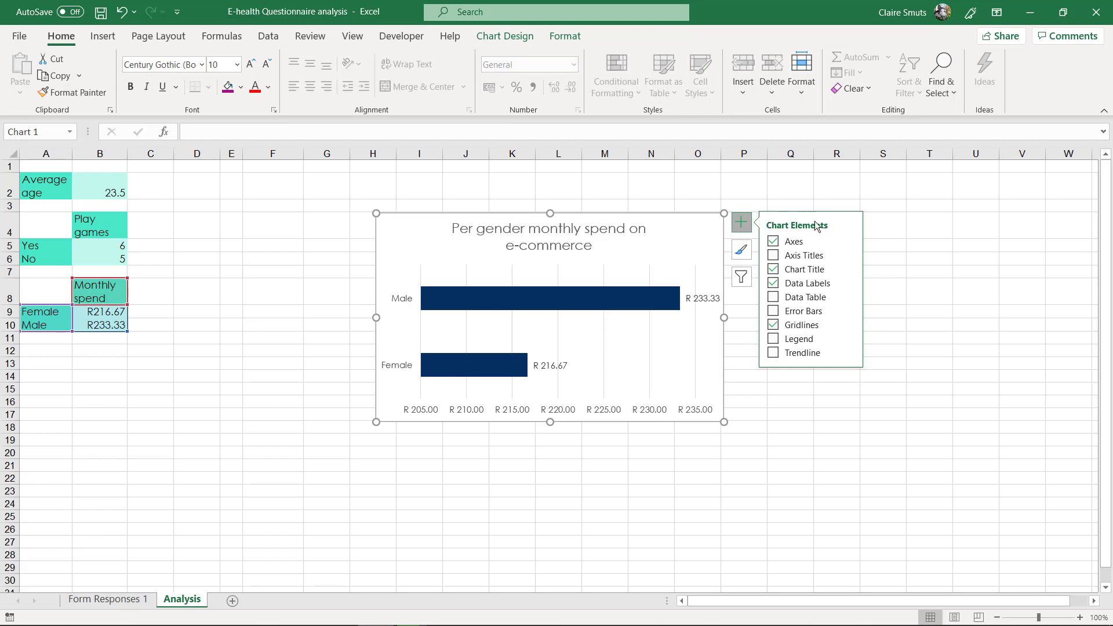
pyautogui.moveTo(850, 255)
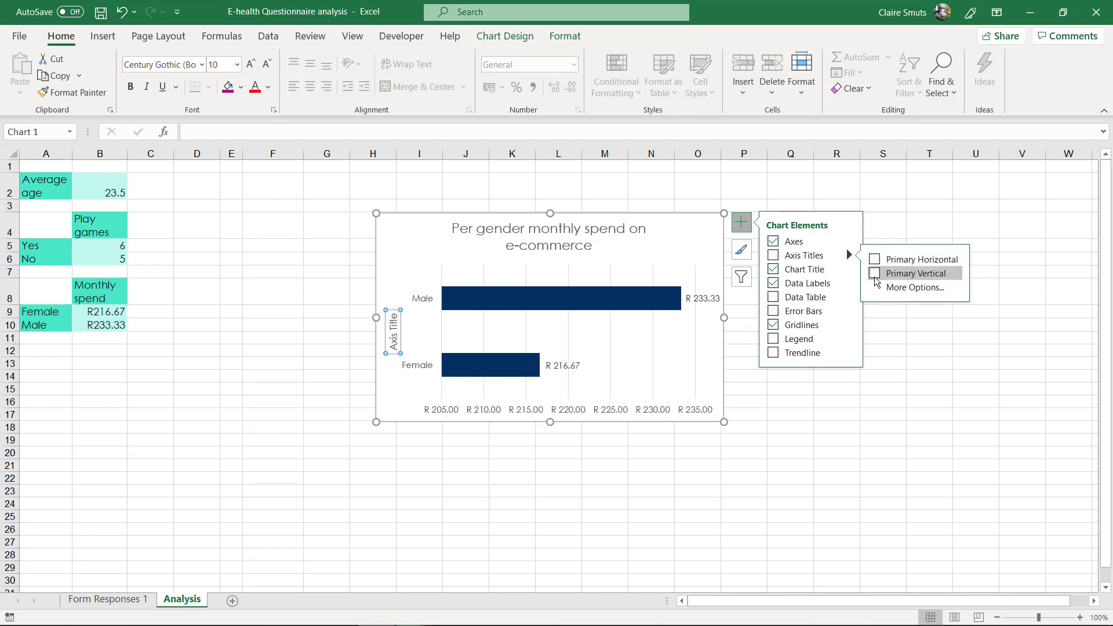
pyautogui.click(875, 259)
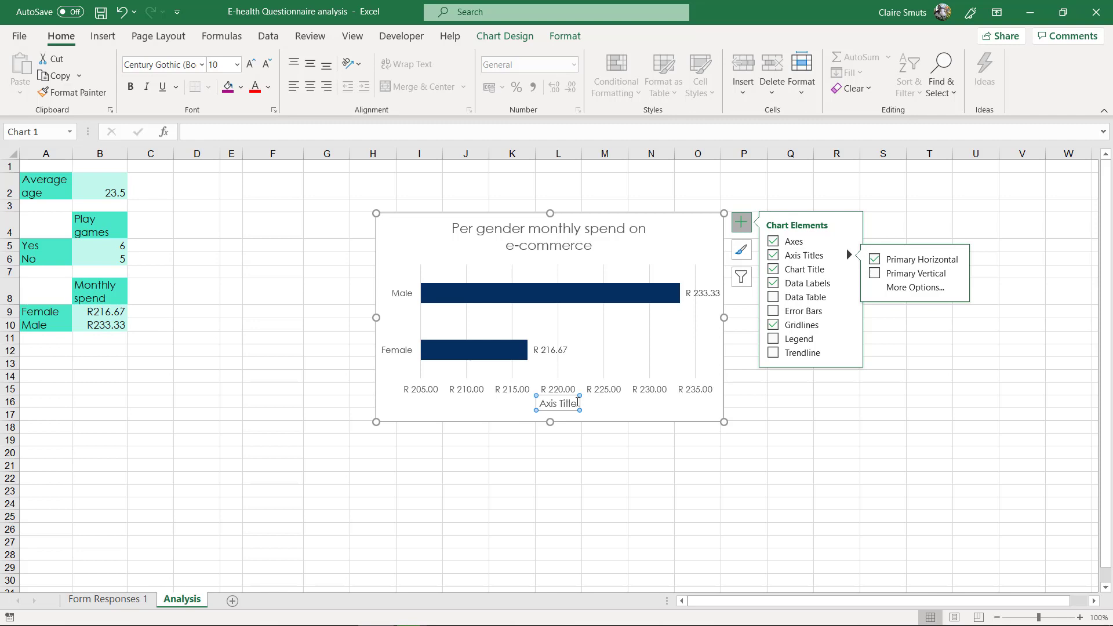
pyautogui.click(574, 404)
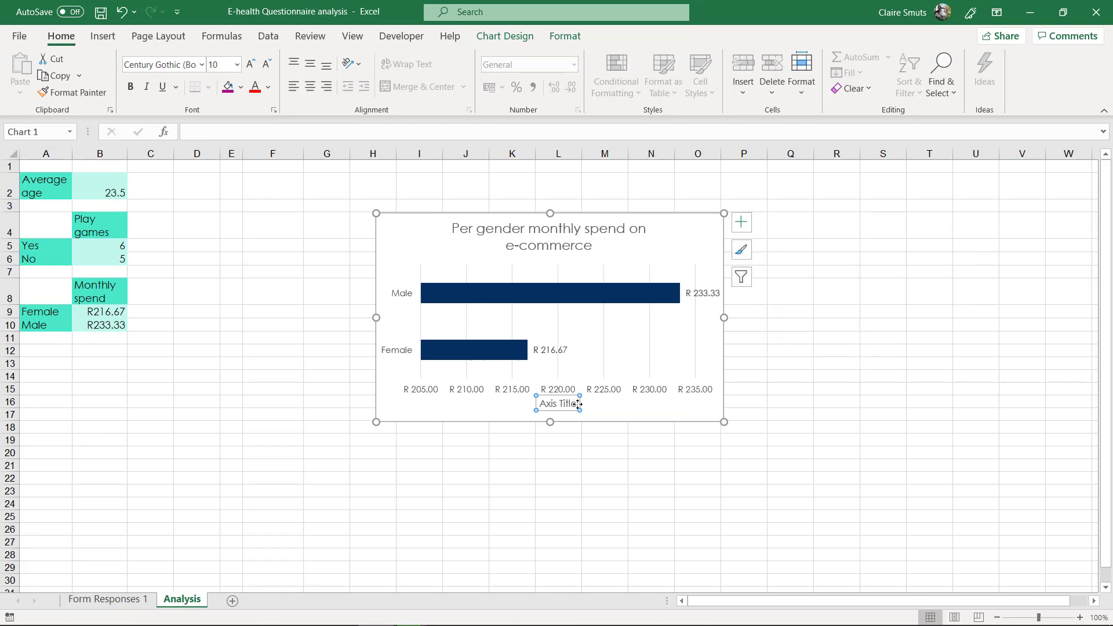
pyautogui.moveTo(543, 404); pyautogui.dragTo(578, 404)
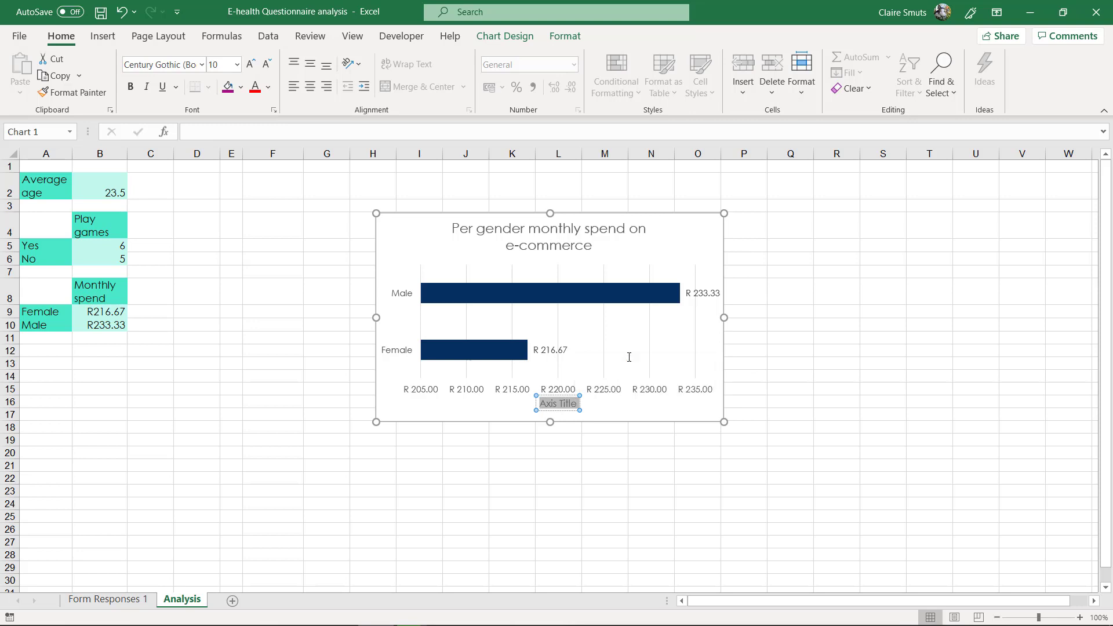
pyautogui.write('Monthly spend')
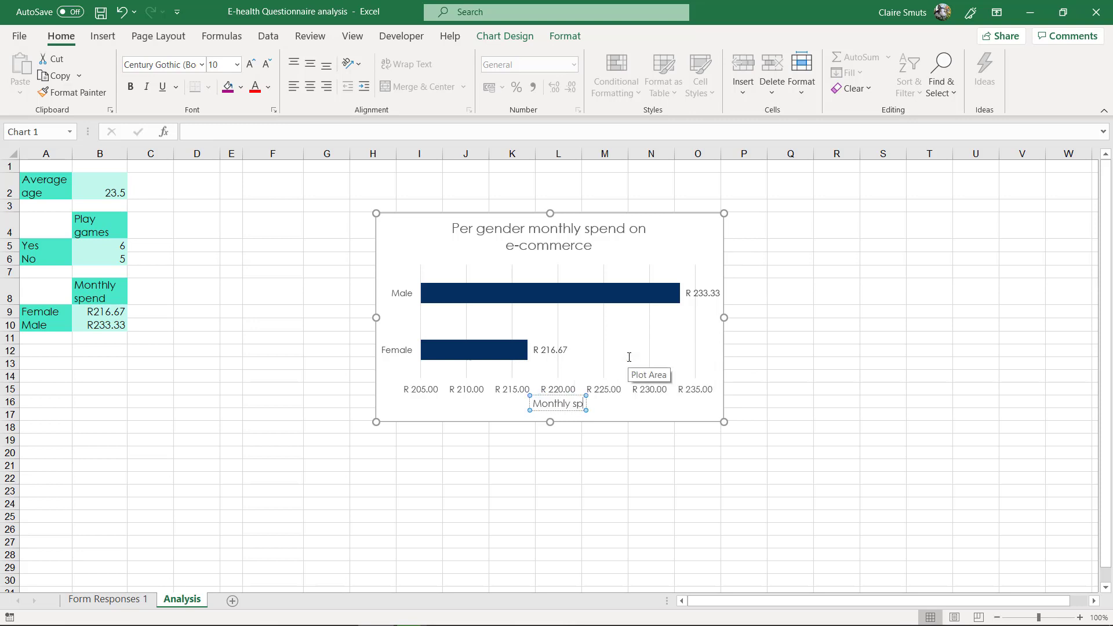
pyautogui.click(708, 241)
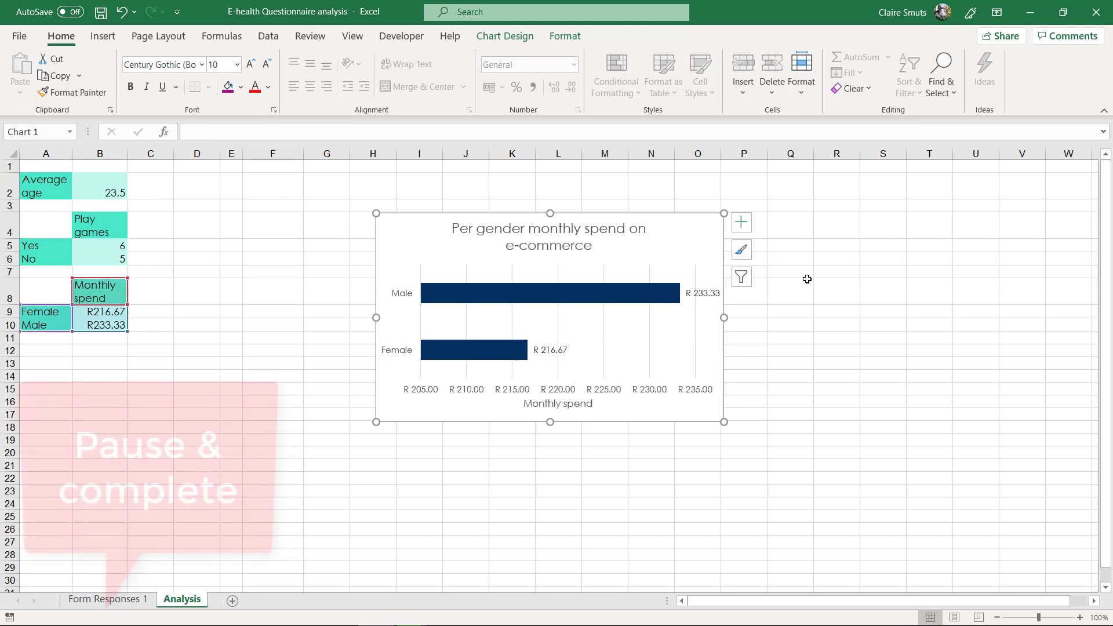
pyautogui.click(857, 307)
pyautogui.click(705, 262)
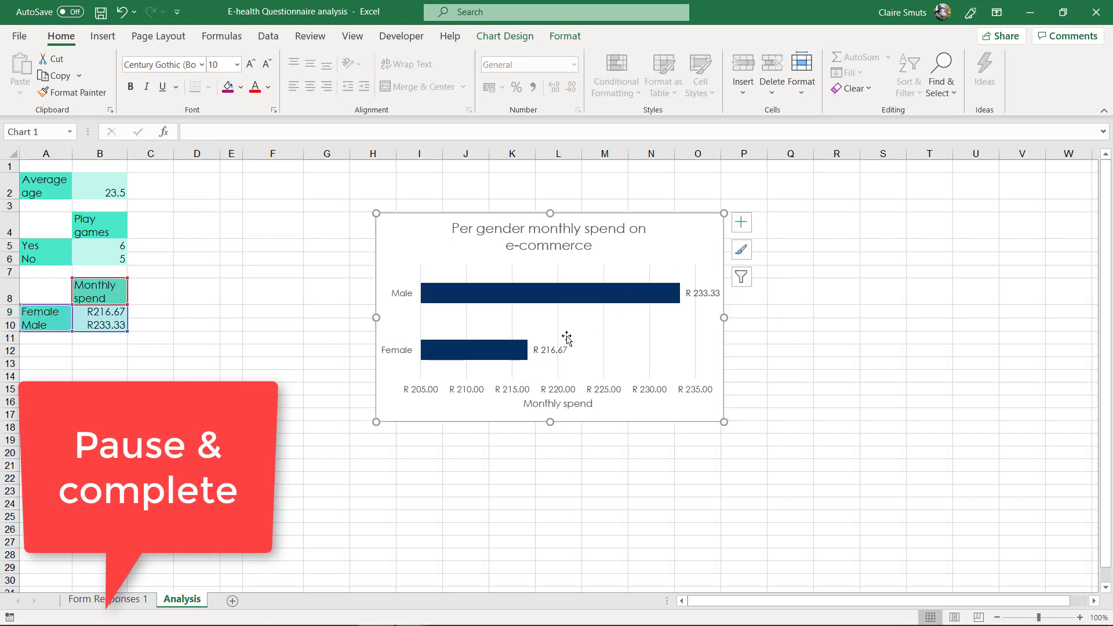
# Turn on Primary Minor Vertical gridlines in the monthly spend bar chart.
pyautogui.click(742, 223)
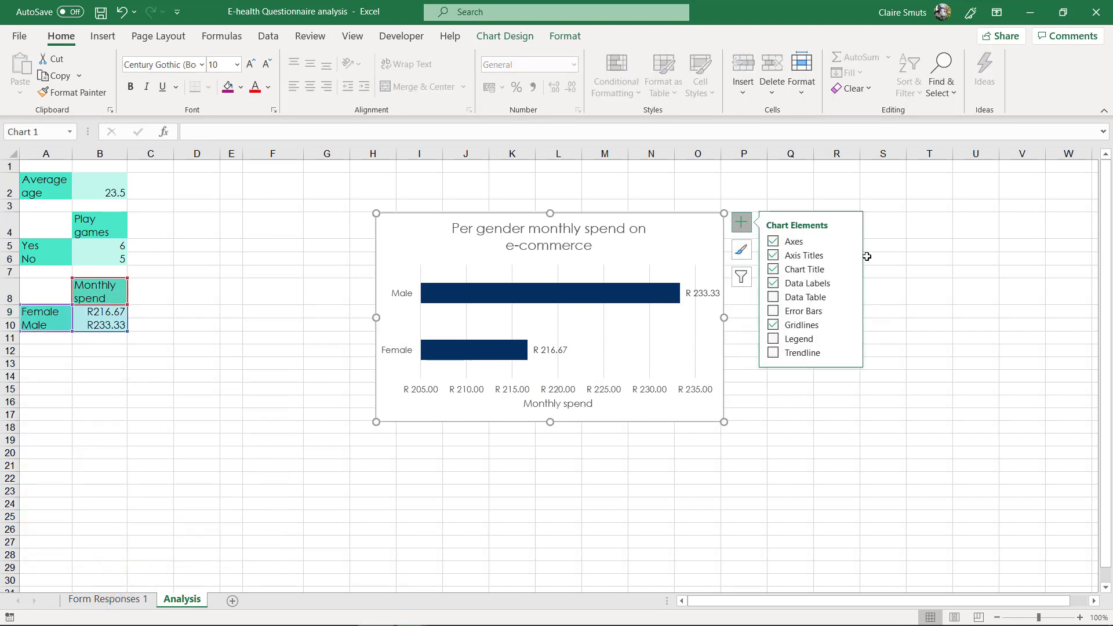
pyautogui.click(850, 324)
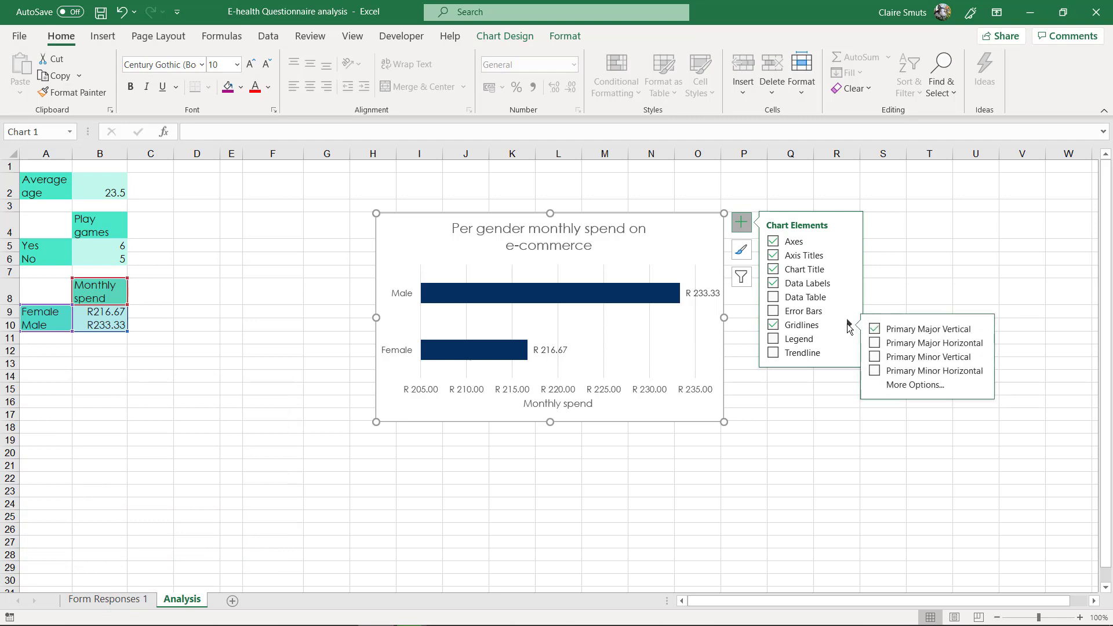
pyautogui.click(875, 357)
pyautogui.click(509, 36)
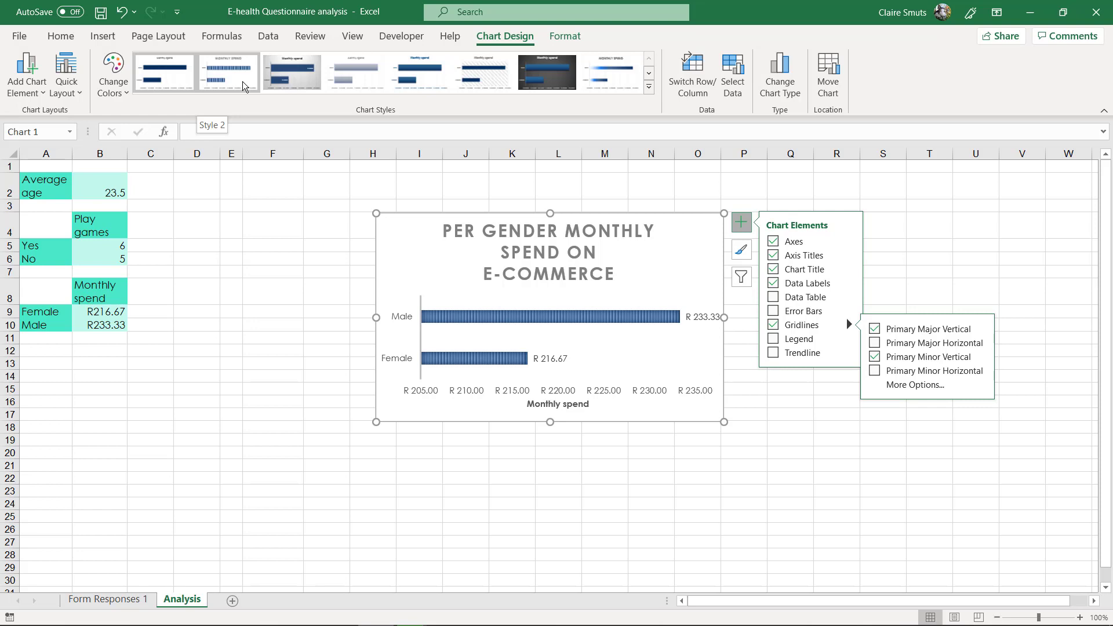
# Apply Chart Style 2 and the teal Monochromatic Palette 3 colours to the chart.
pyautogui.click(242, 81)
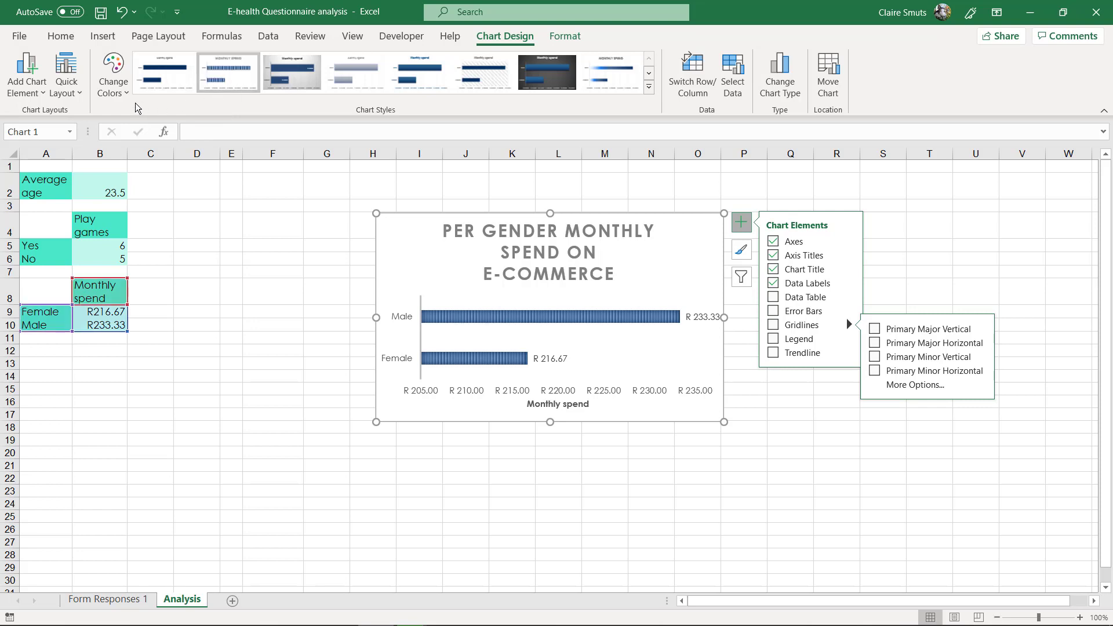
pyautogui.click(116, 90)
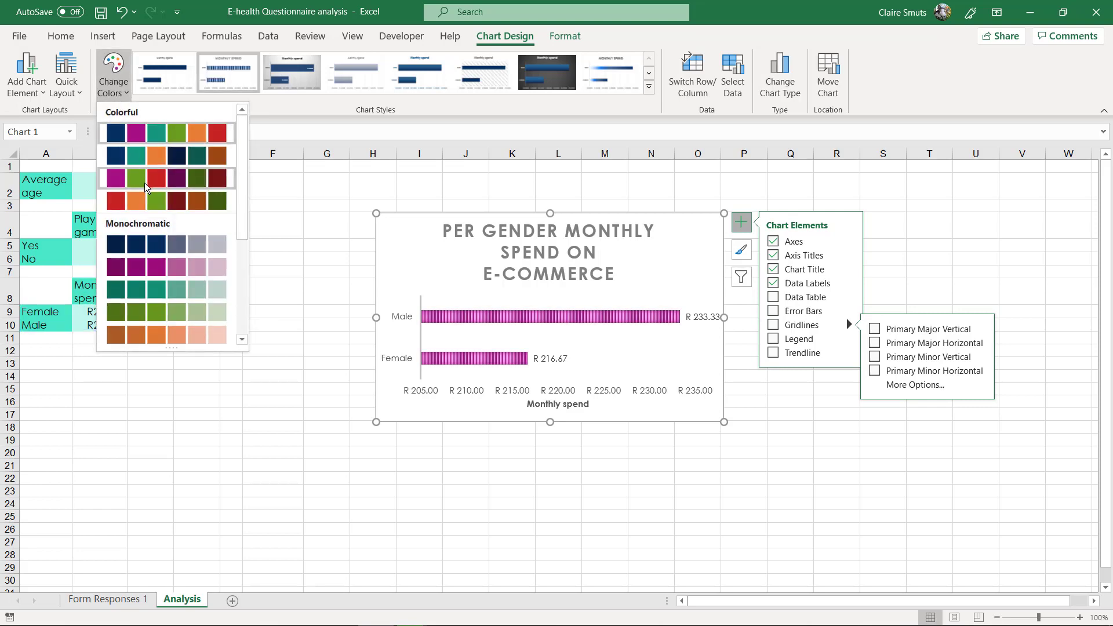
pyautogui.moveTo(248, 182); pyautogui.dragTo(246, 242)
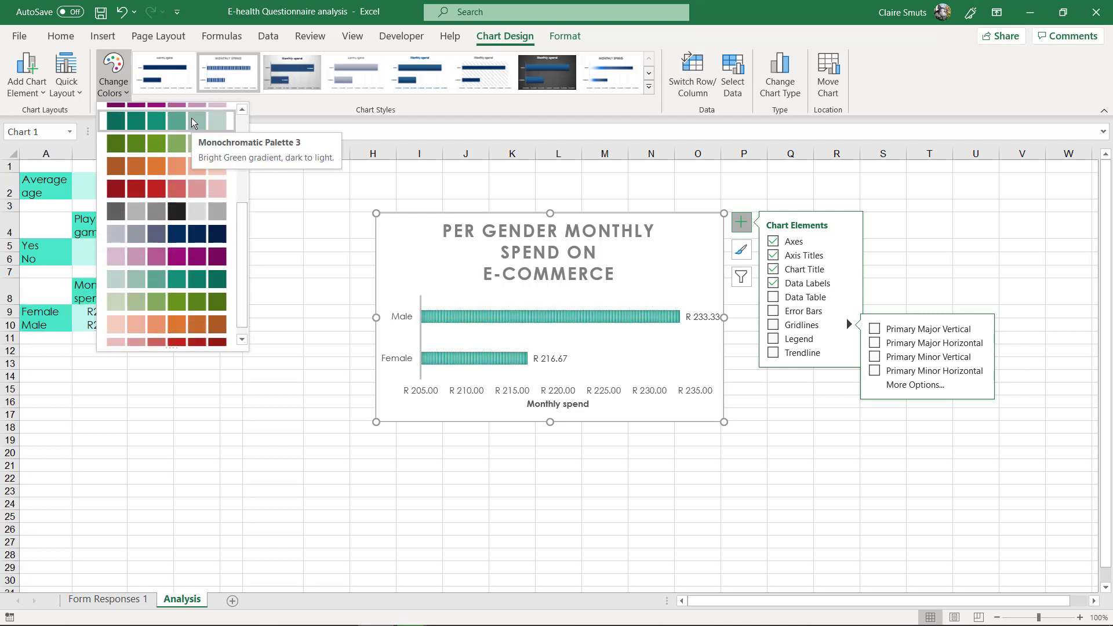
pyautogui.click(191, 117)
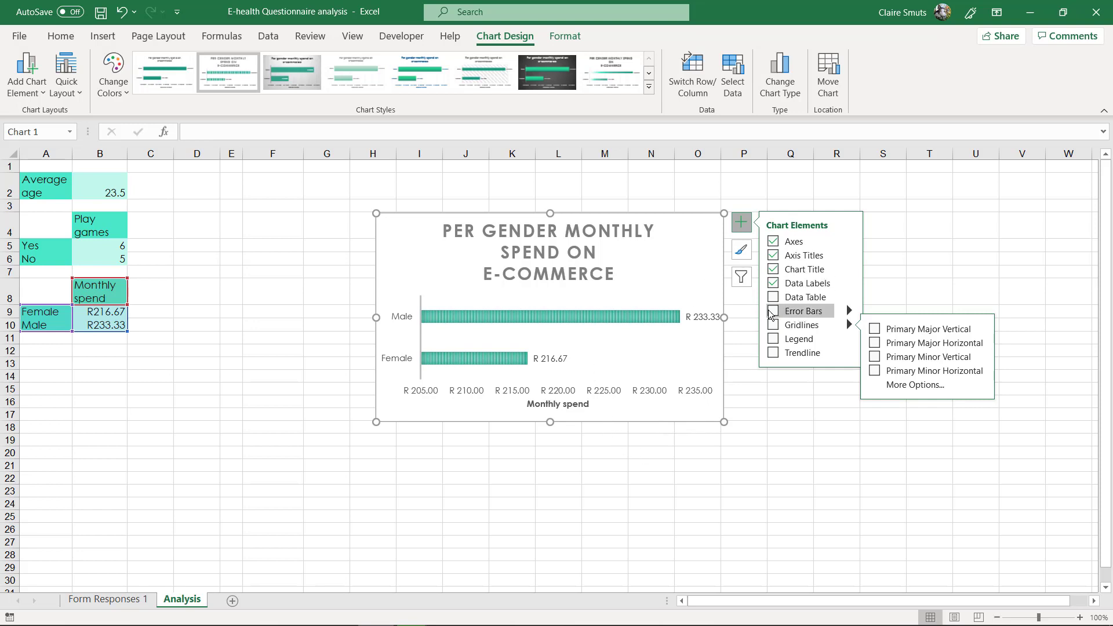
# Restore the major and minor vertical gridlines, then bring the learner guidelines PDF forward.
pyautogui.click(773, 326)
pyautogui.click(773, 325)
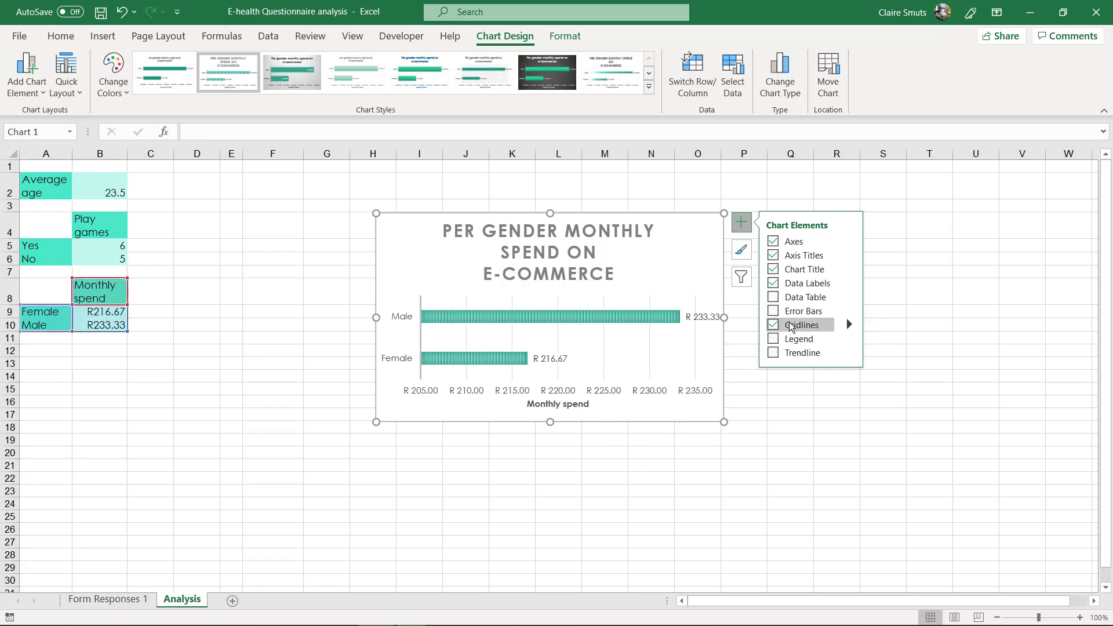
pyautogui.click(851, 324)
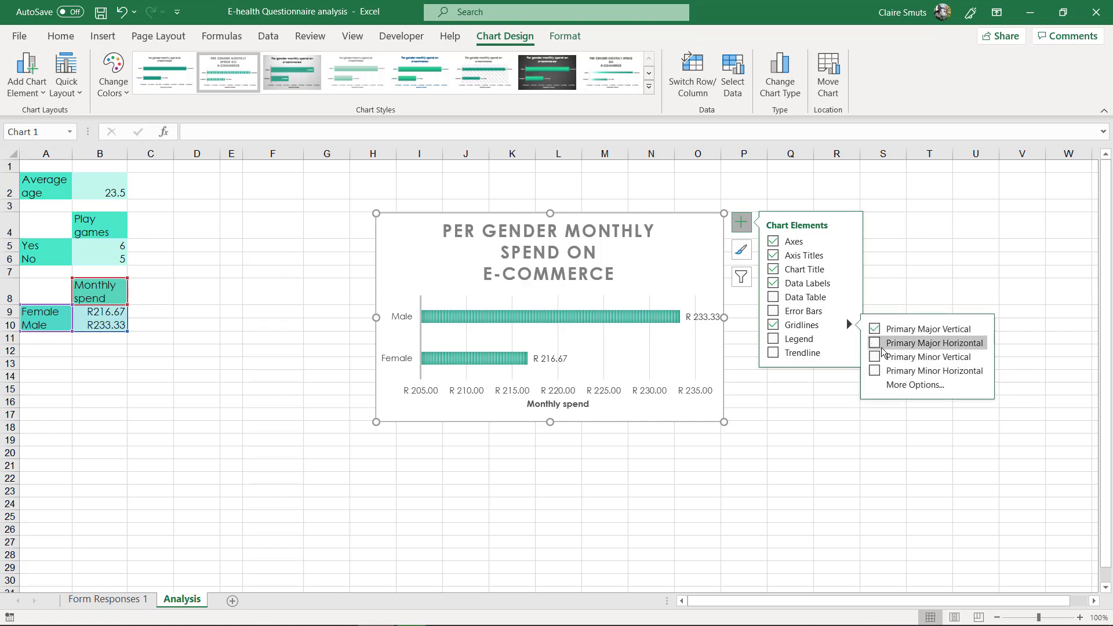
pyautogui.click(877, 356)
pyautogui.click(845, 442)
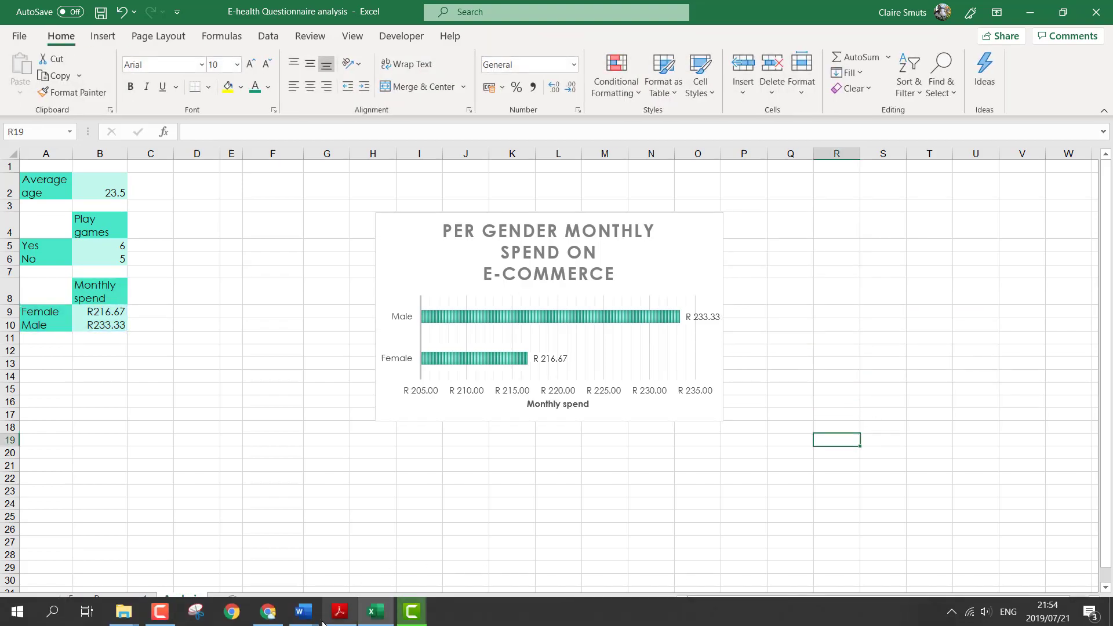
pyautogui.click(339, 612)
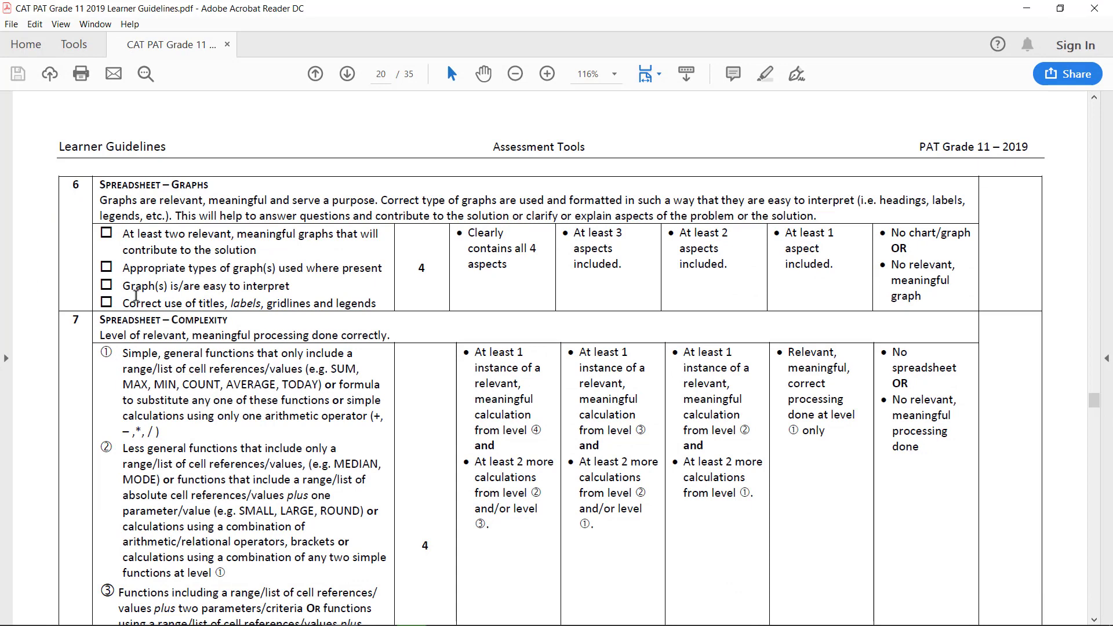
# Highlight the titles, labels and gridlines criteria in the page 20 graphs rubric.
pyautogui.doubleClick(207, 301)
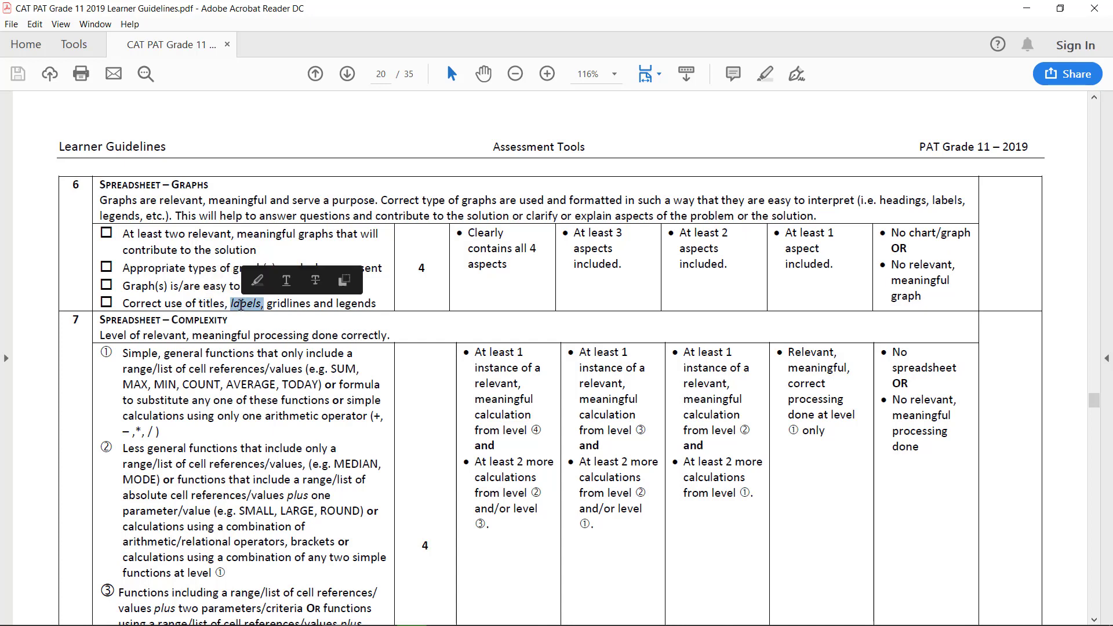
pyautogui.tripleClick(242, 304)
pyautogui.click(242, 309)
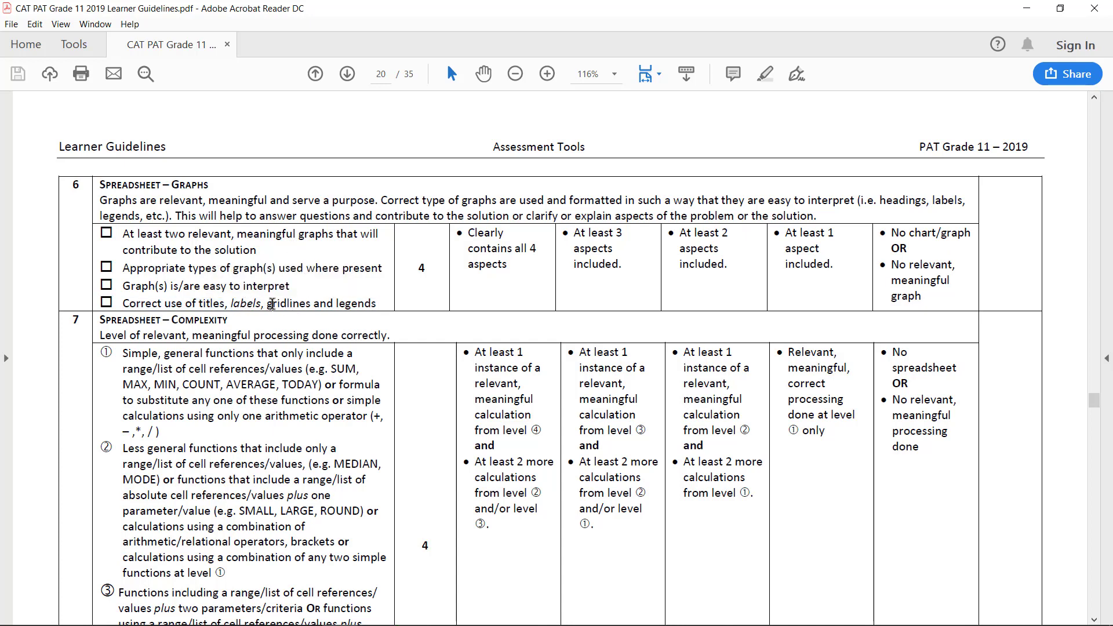
pyautogui.moveTo(269, 303); pyautogui.dragTo(306, 305)
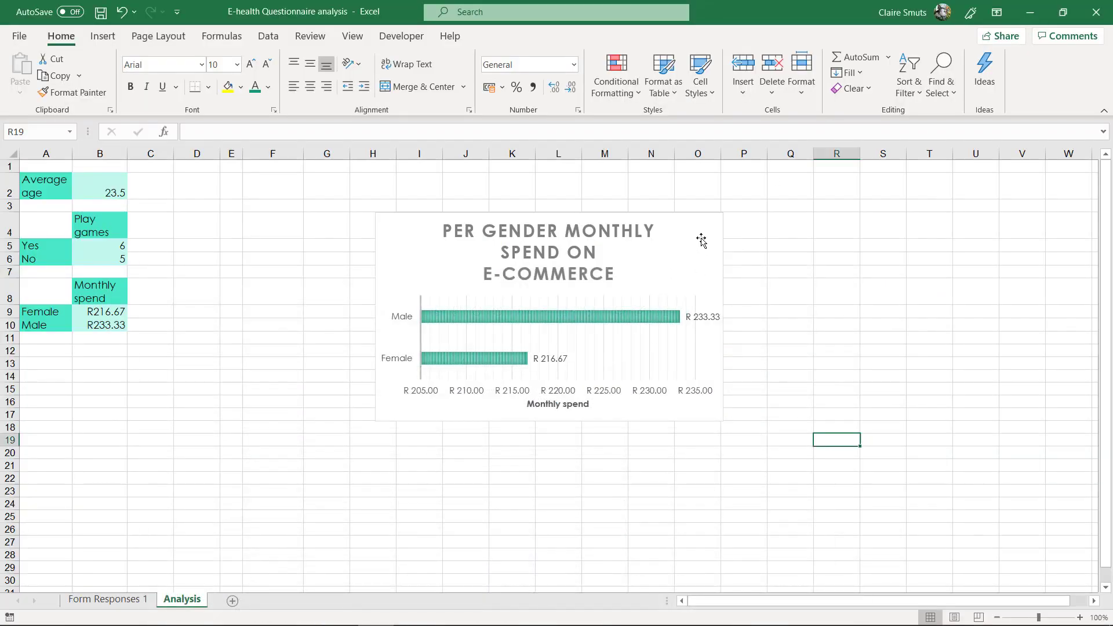
pyautogui.click(702, 240)
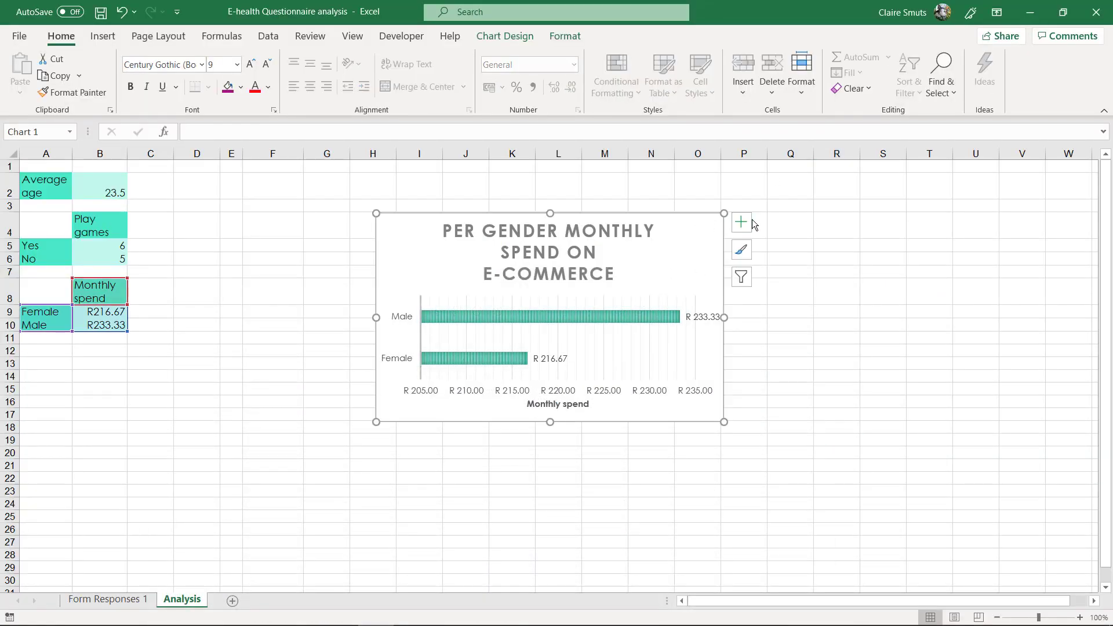
pyautogui.click(742, 222)
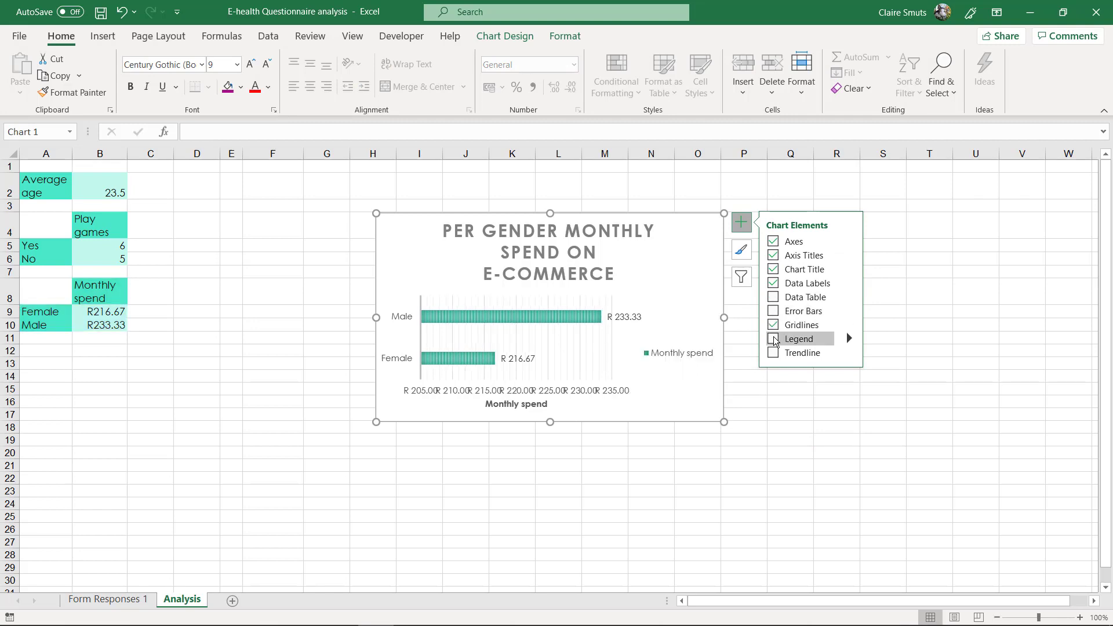
pyautogui.click(216, 313)
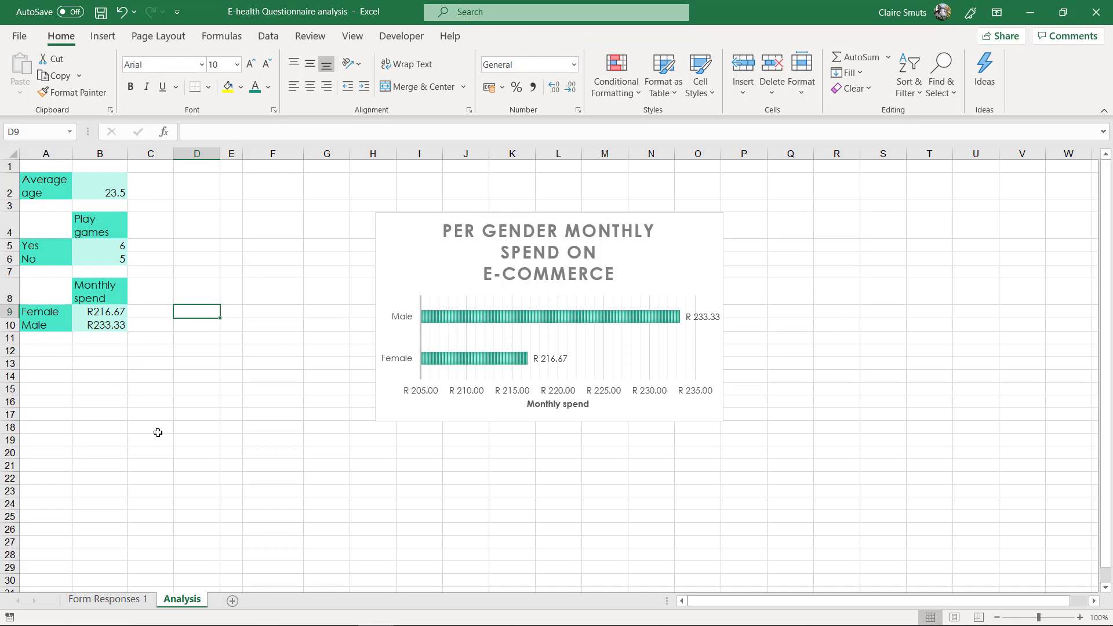
pyautogui.click(123, 601)
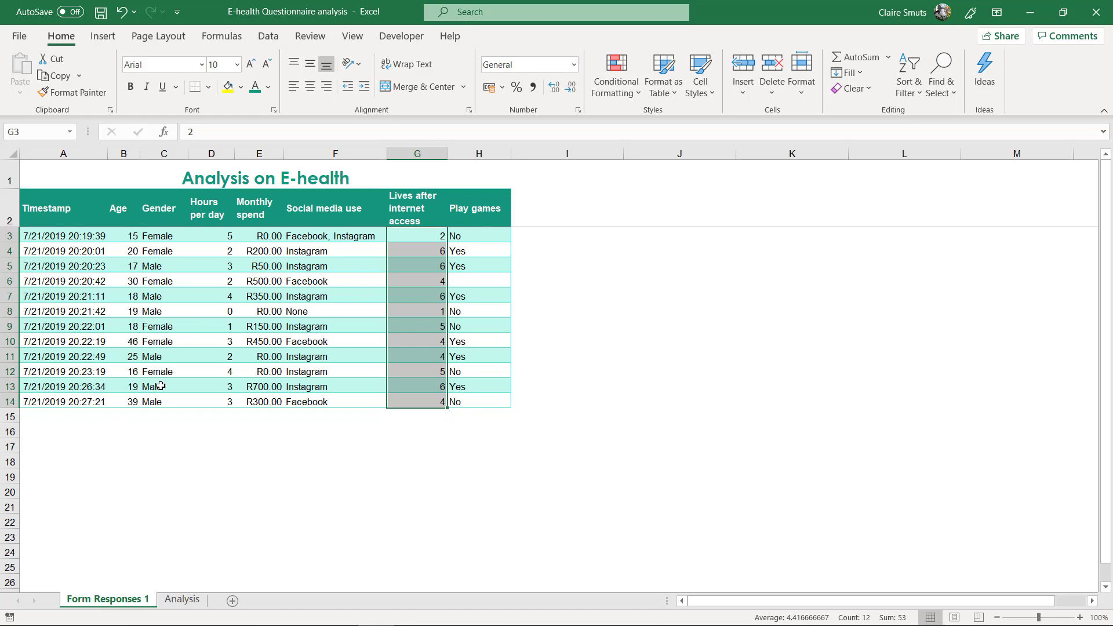
pyautogui.click(182, 600)
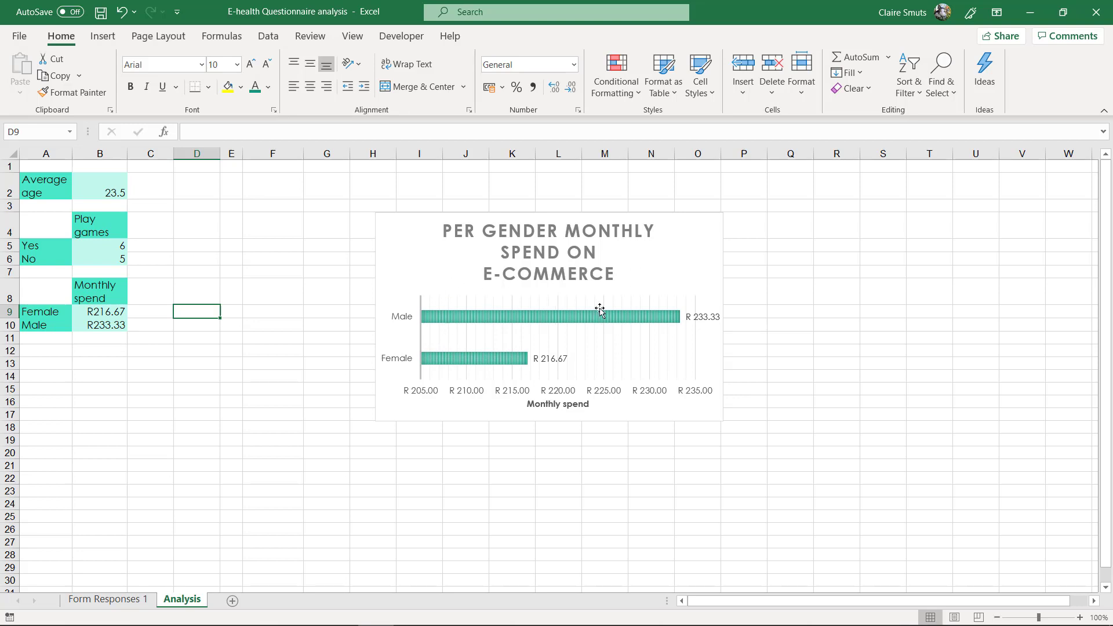
# Insert a 2-D pie chart from the Play games table A4:B6.
pyautogui.click(112, 257)
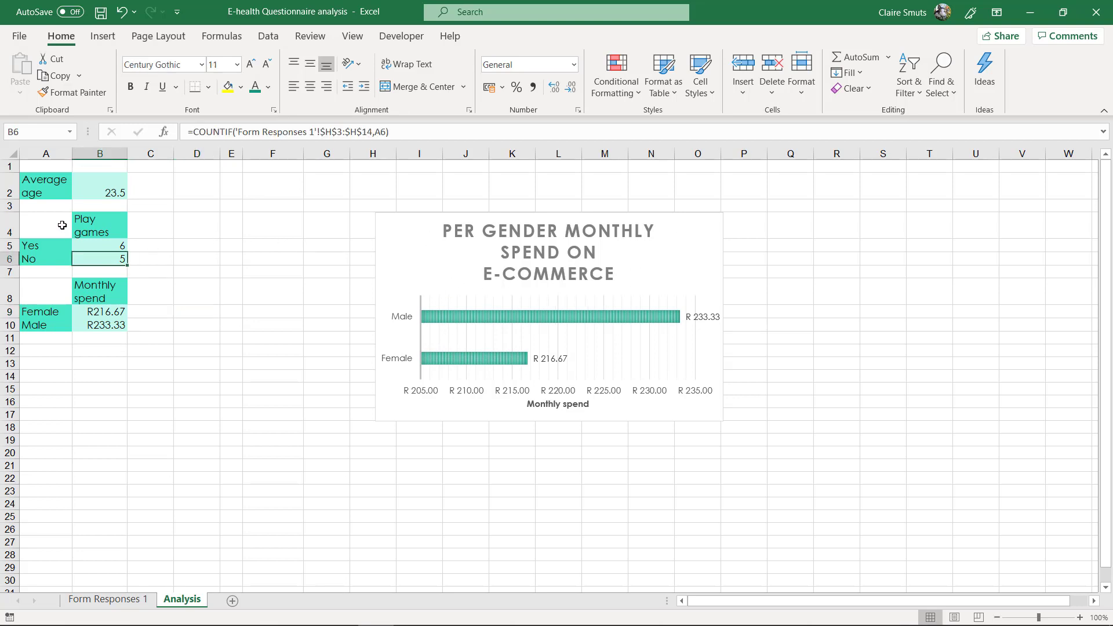
pyautogui.moveTo(63, 225); pyautogui.dragTo(95, 258)
pyautogui.rightClick(98, 245)
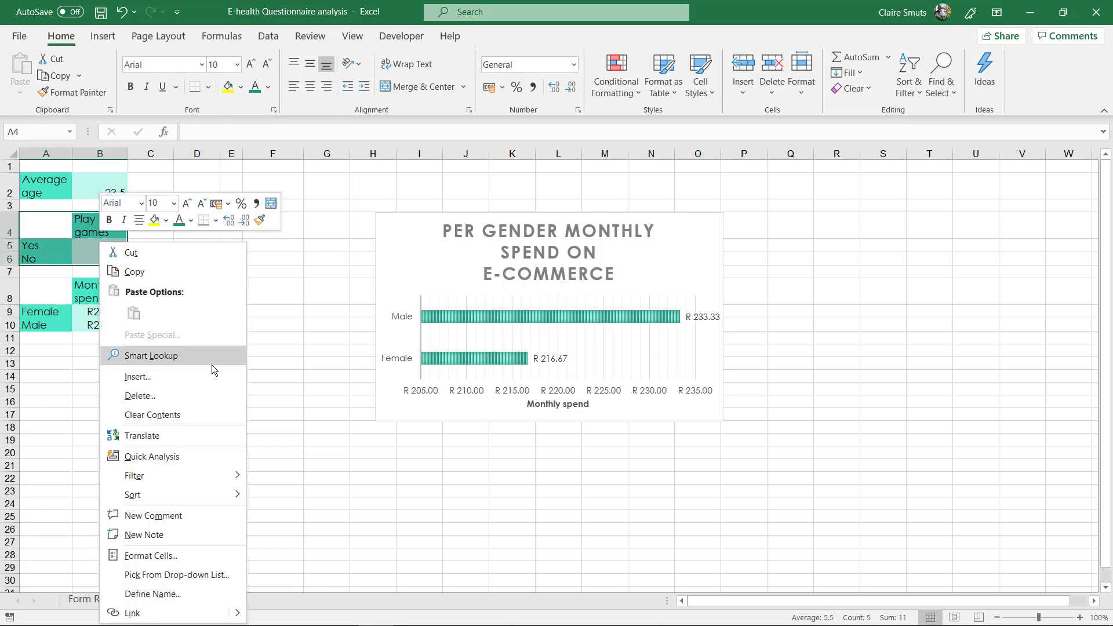
pyautogui.click(103, 36)
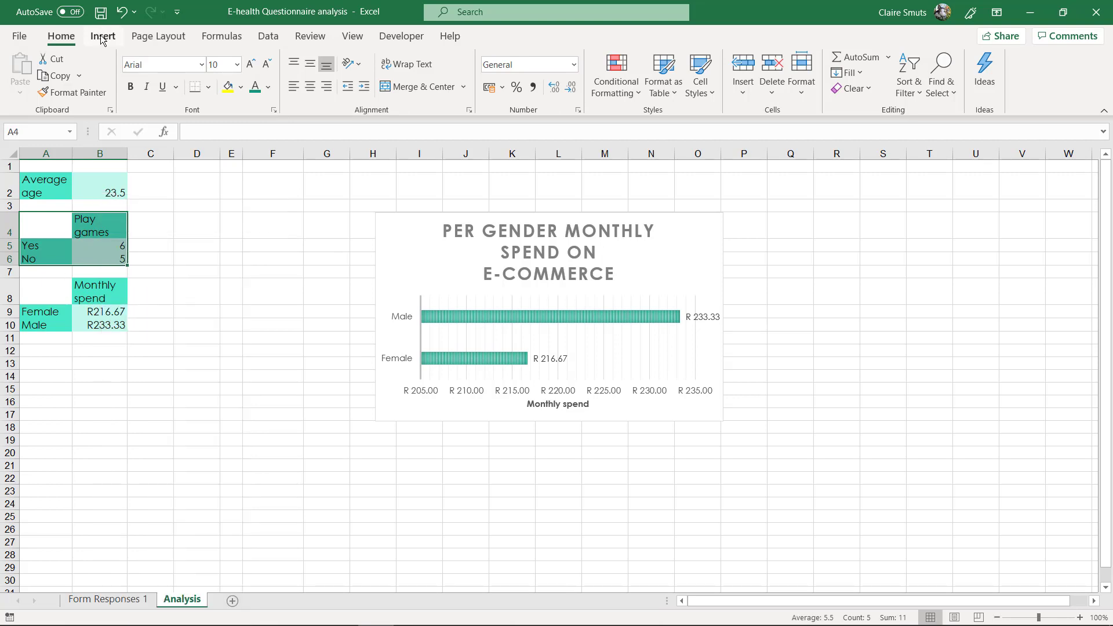
pyautogui.click(519, 88)
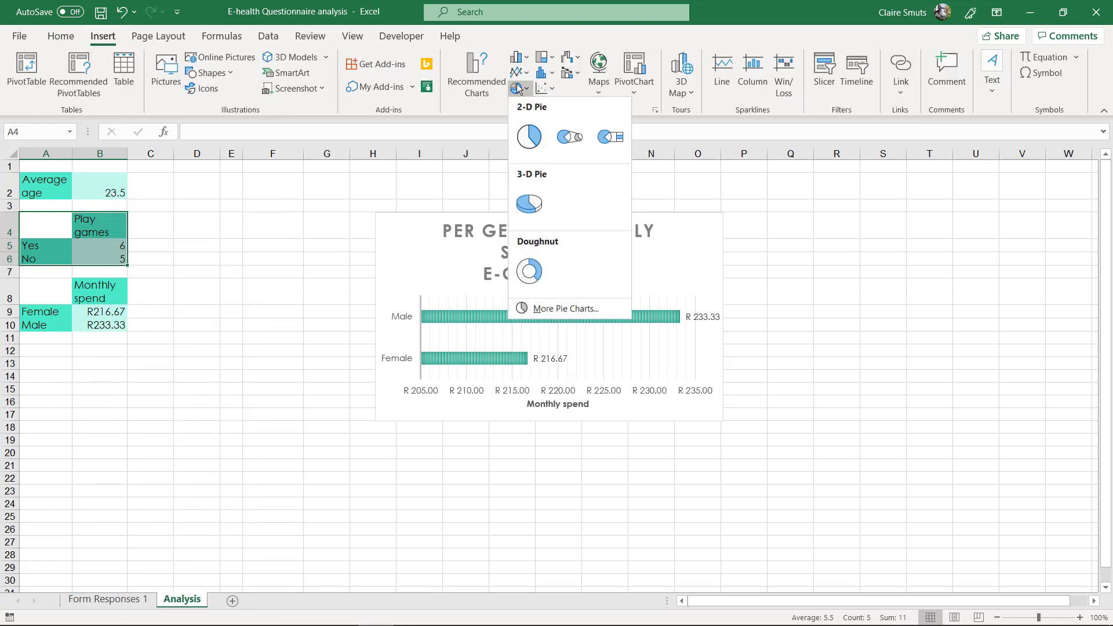
pyautogui.click(529, 136)
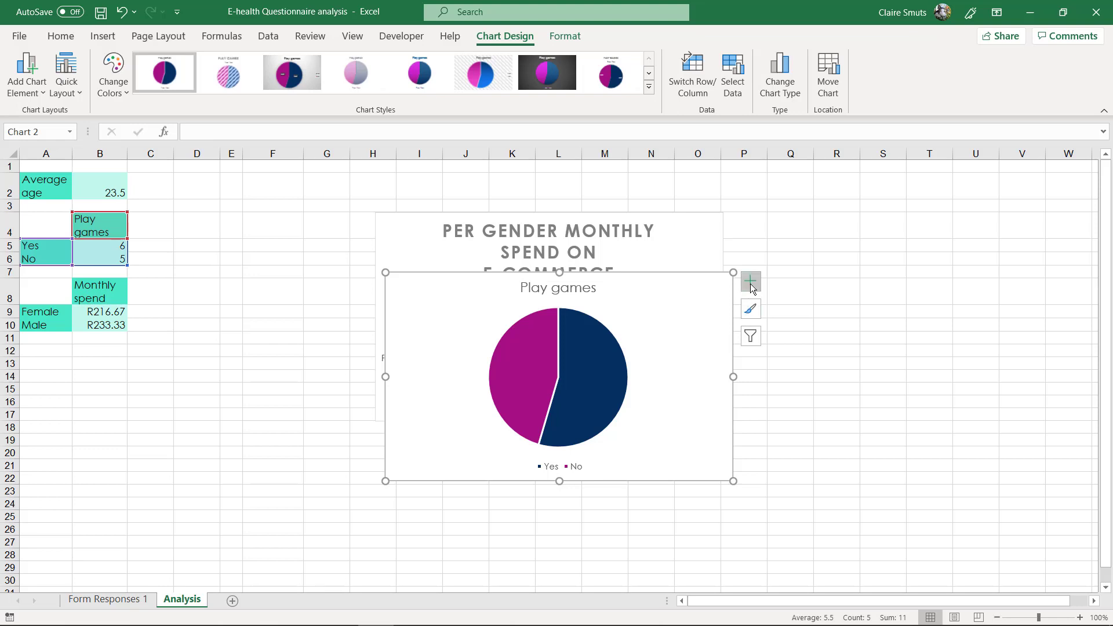
# Turn on the pie's data labels and open their More Options settings.
pyautogui.click(559, 468)
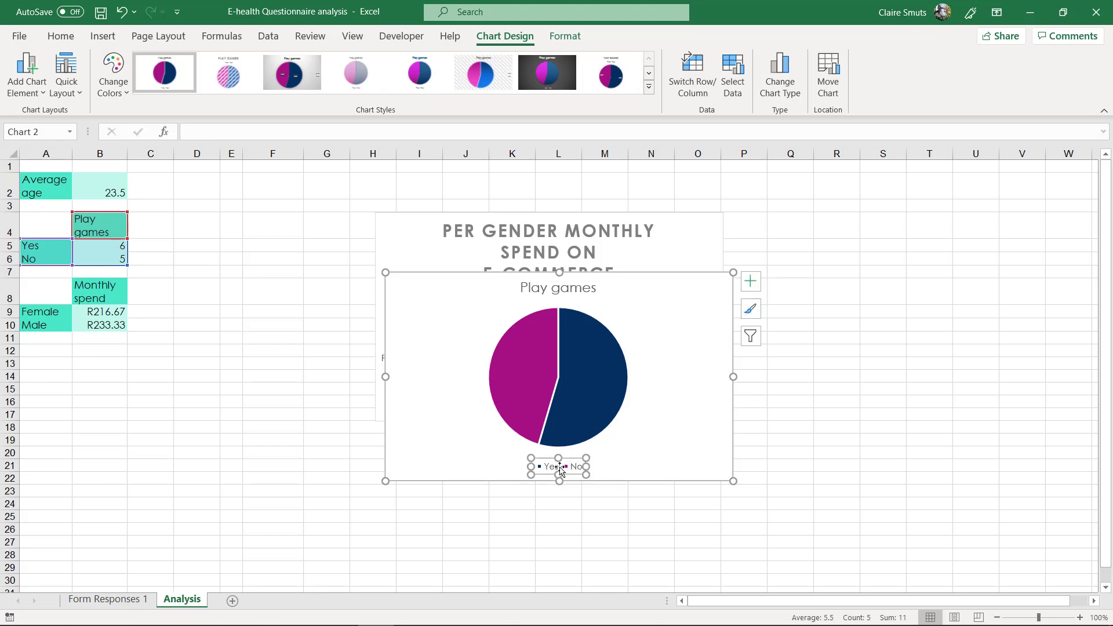
pyautogui.click(751, 282)
pyautogui.click(782, 315)
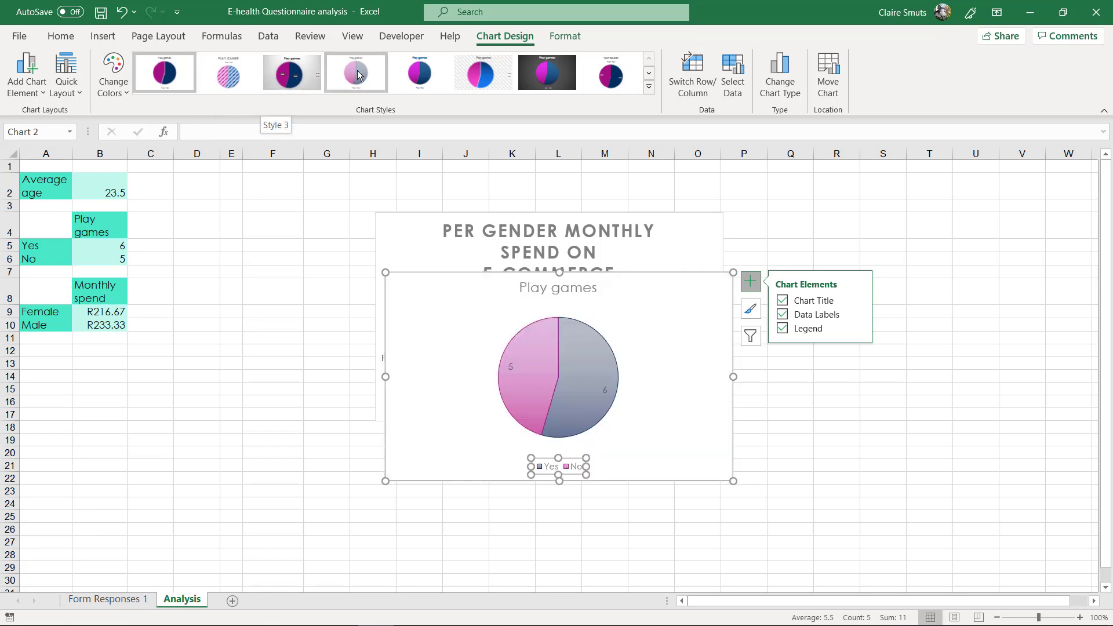
pyautogui.click(857, 316)
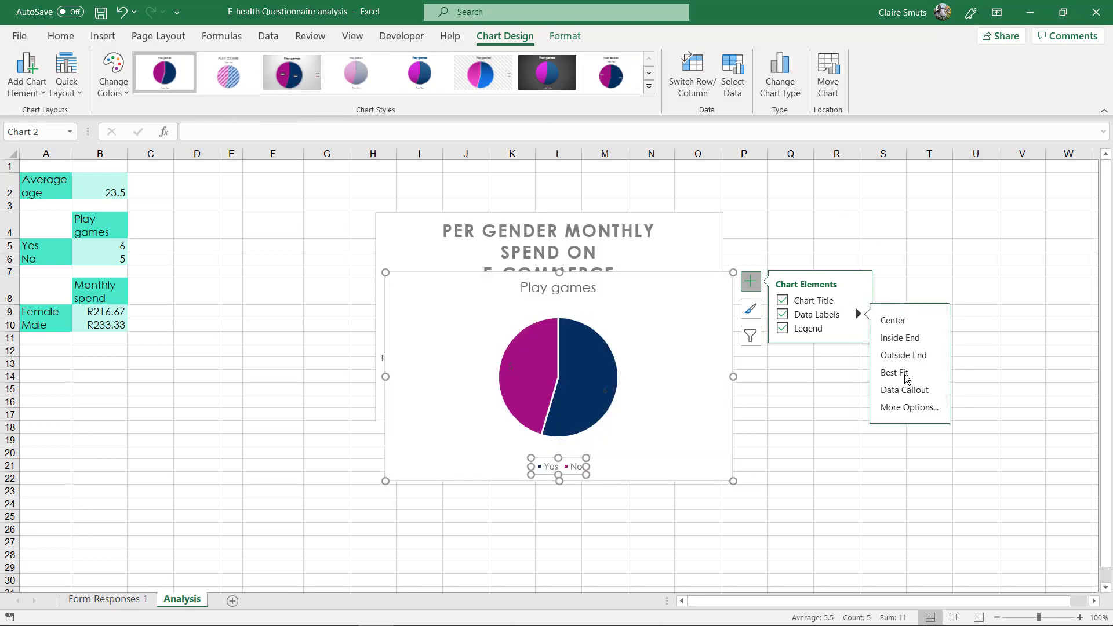
pyautogui.click(911, 410)
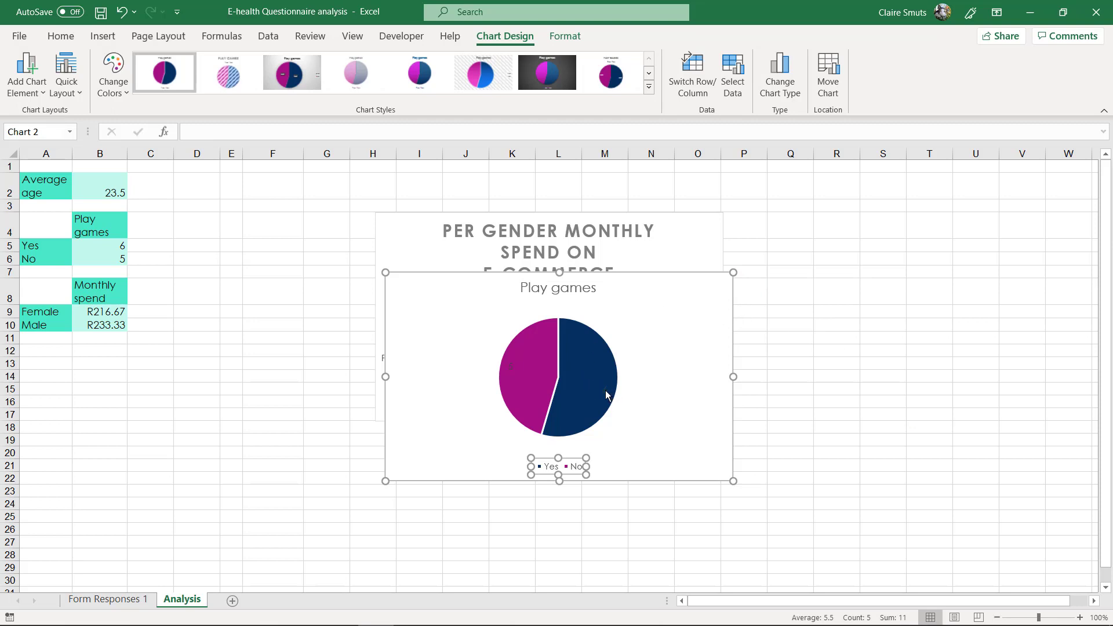
pyautogui.click(667, 365)
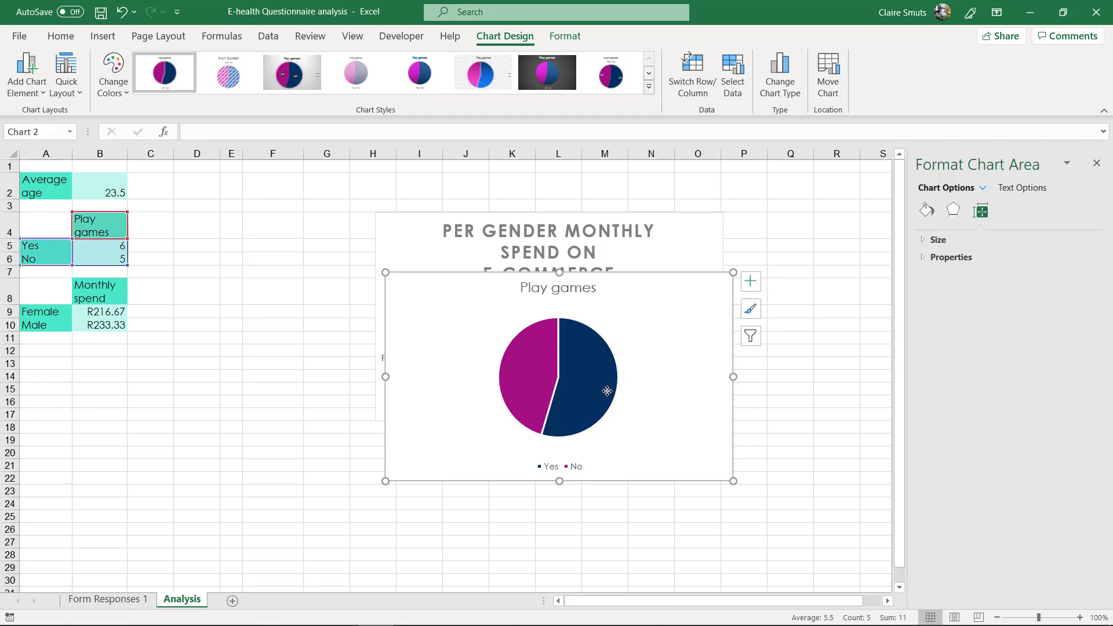
# Set the pie labels to show only percentages (45%, 55%) at Outside End position.
pyautogui.click(607, 390)
pyautogui.rightClick(603, 391)
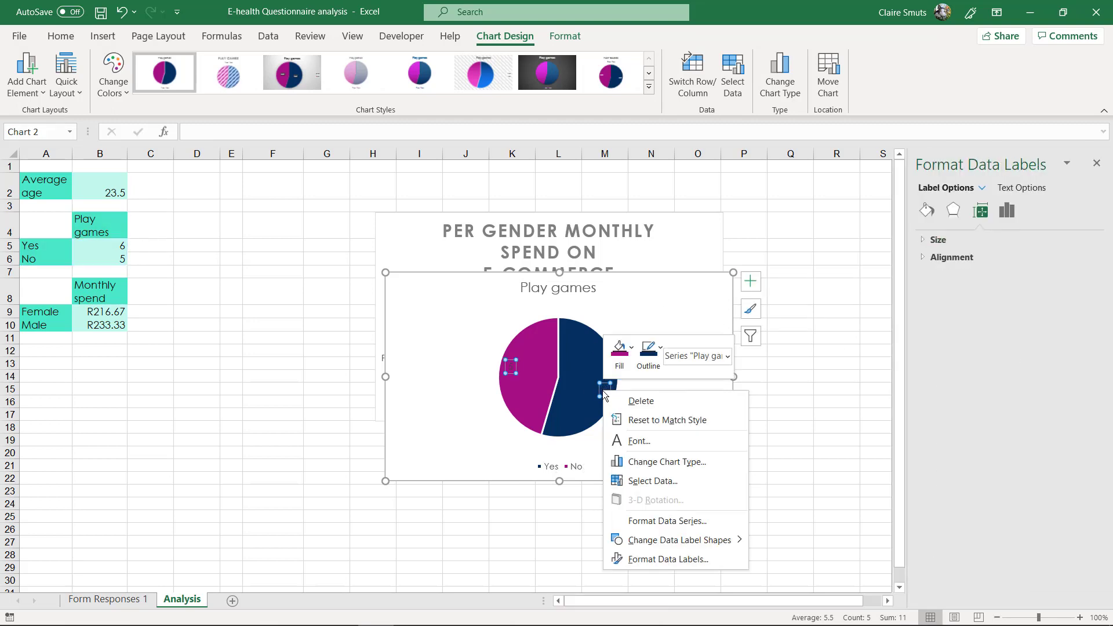
pyautogui.click(675, 566)
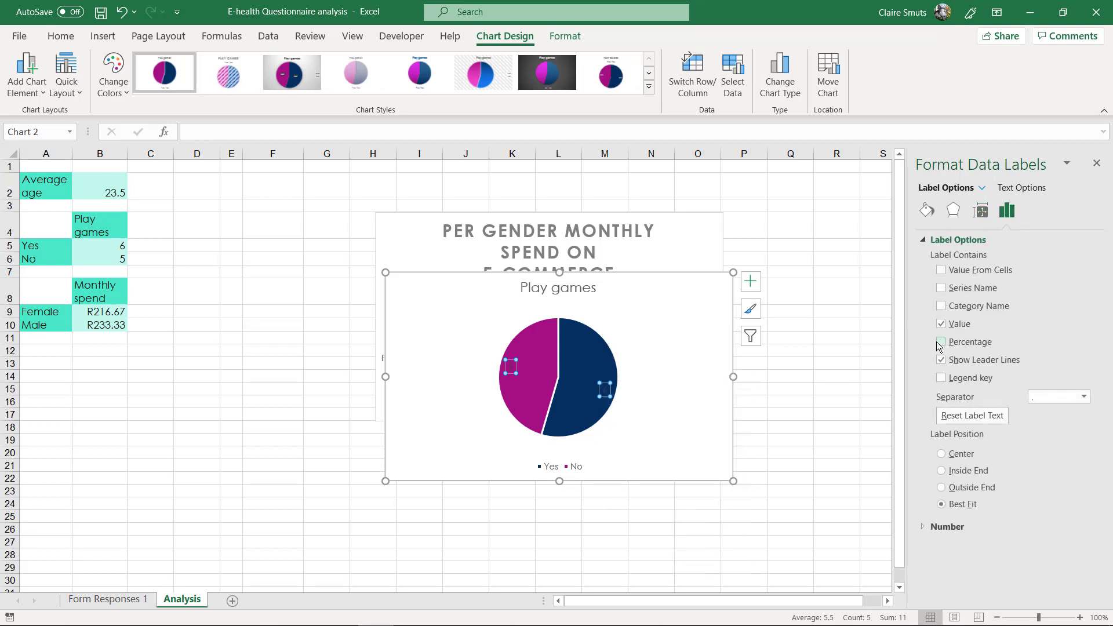
pyautogui.click(942, 343)
pyautogui.click(941, 324)
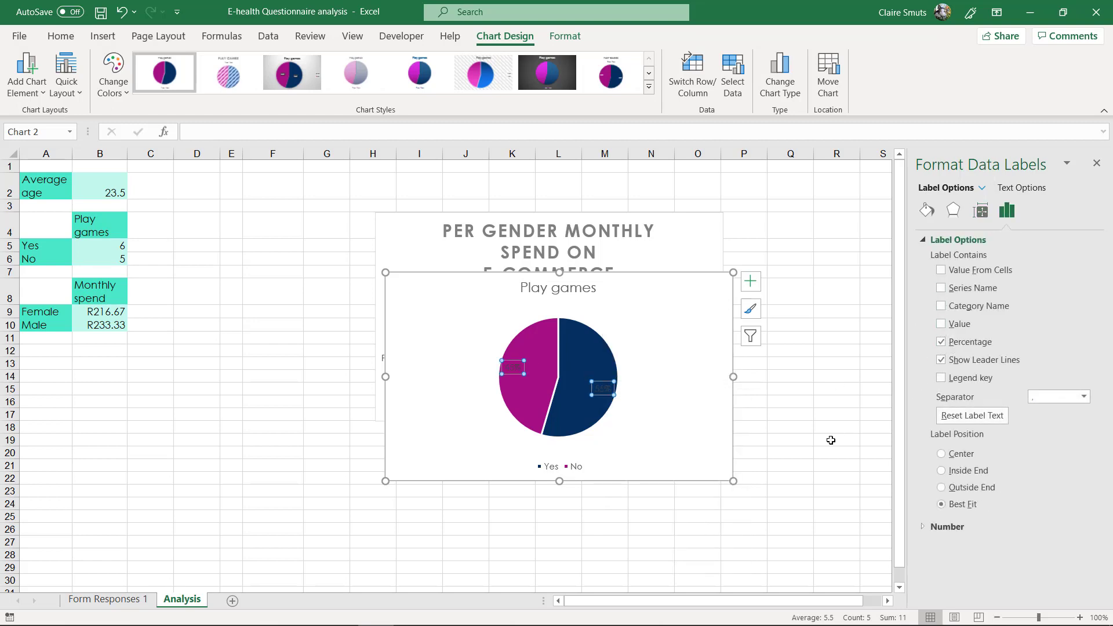
pyautogui.click(958, 488)
pyautogui.click(675, 343)
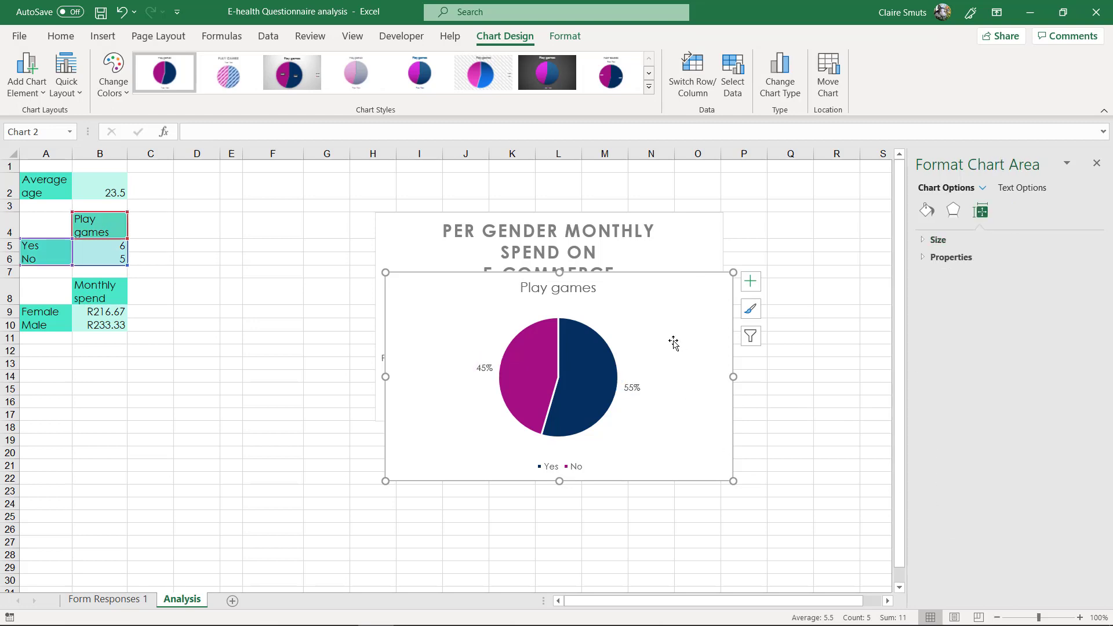
pyautogui.click(572, 287)
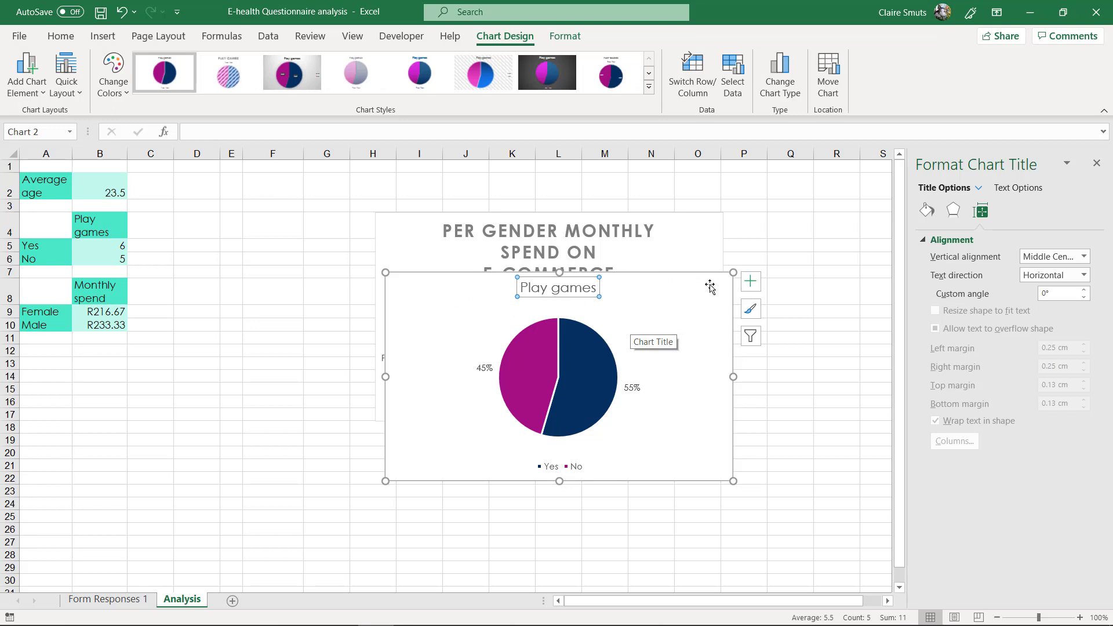
# Move the pie below the summary cells and apply Colorful Palette 2 with hatched Chart Style 2.
pyautogui.moveTo(711, 285); pyautogui.dragTo(473, 347)
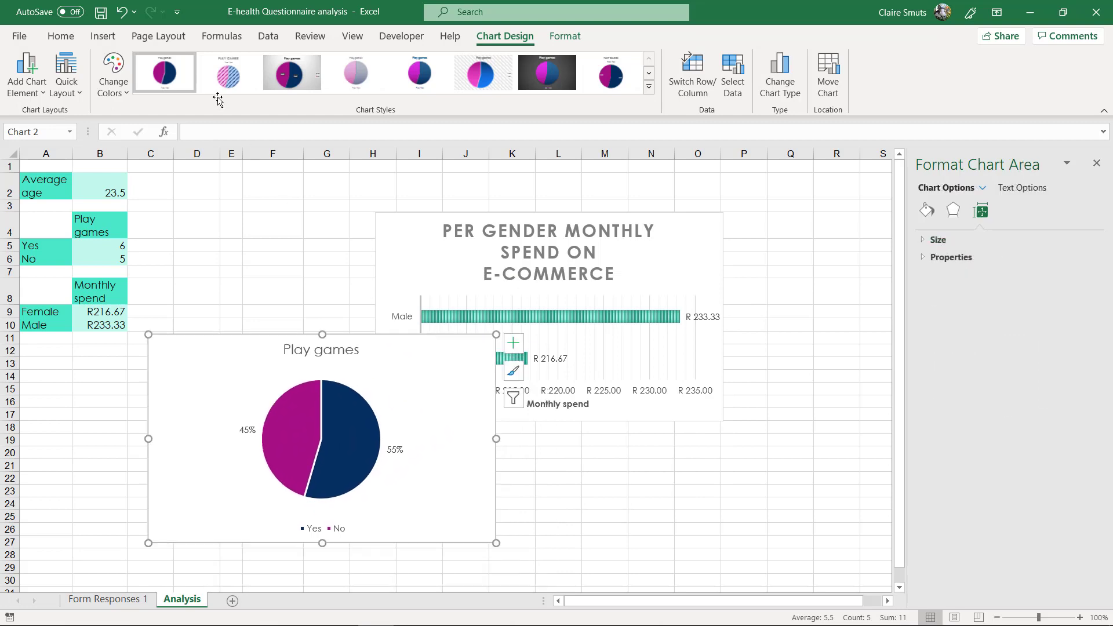
pyautogui.click(113, 76)
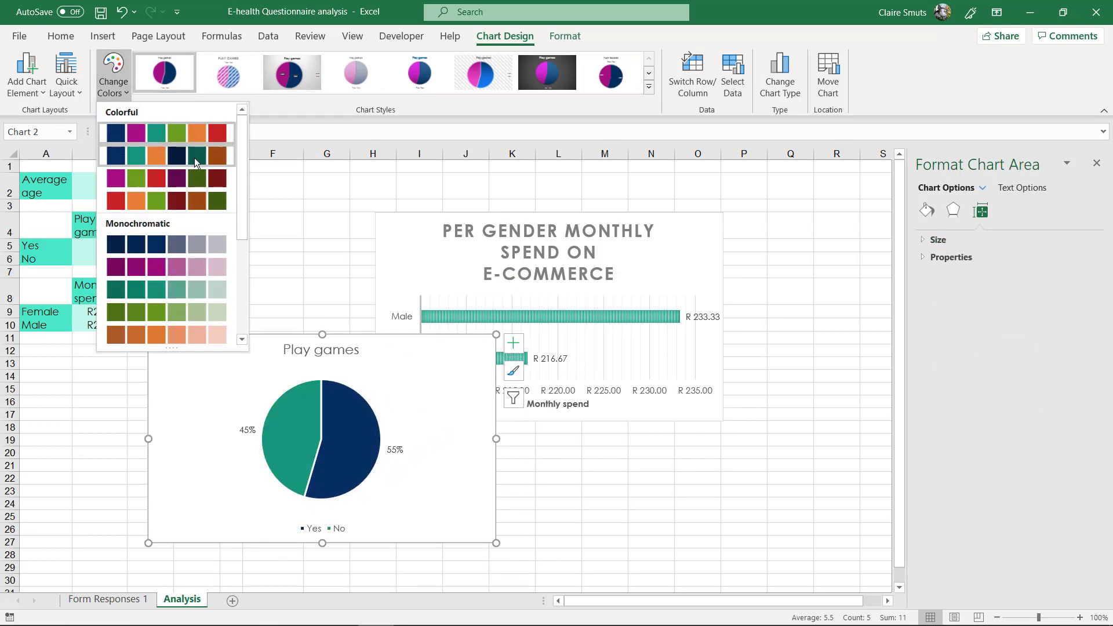
pyautogui.click(195, 160)
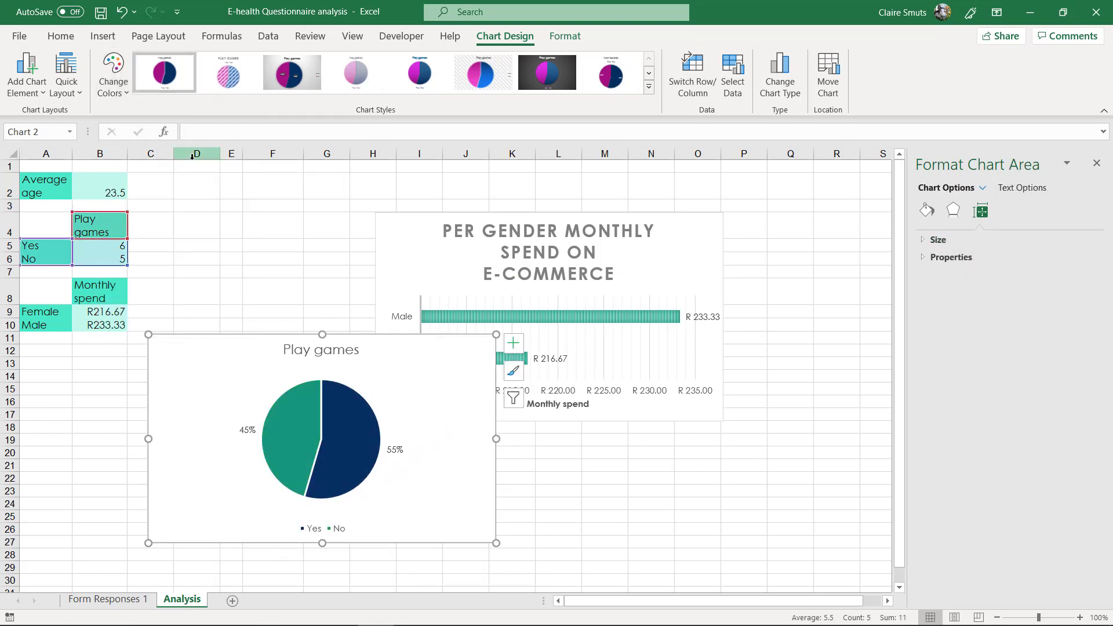
pyautogui.click(232, 79)
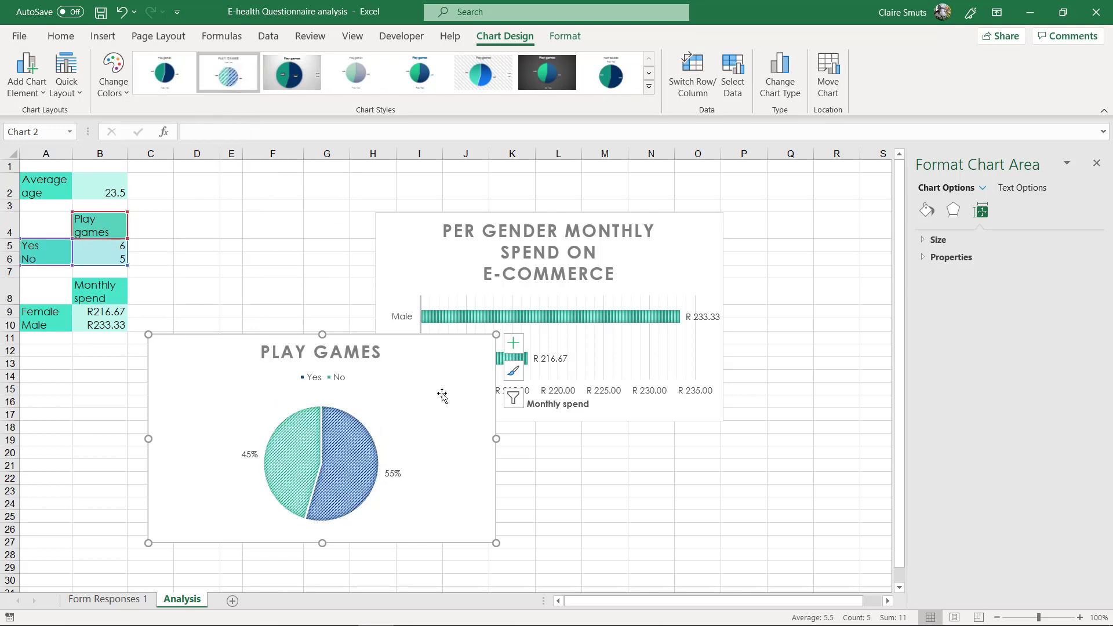
pyautogui.moveTo(443, 376); pyautogui.dragTo(389, 408)
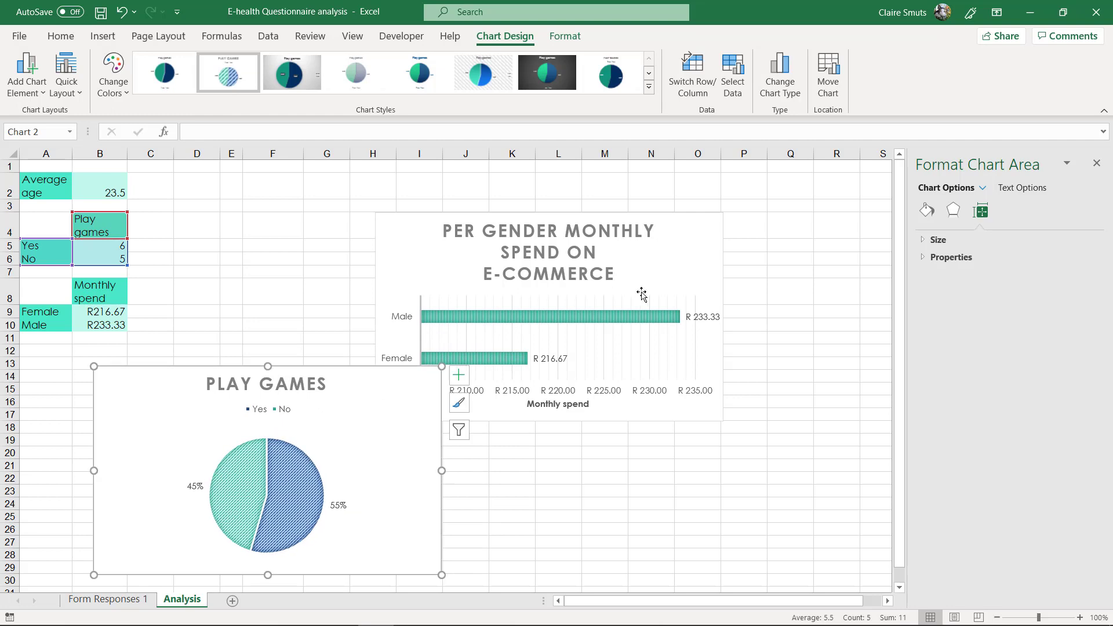
# Place the Play games chart legend on the right of the pie.
pyautogui.click(274, 410)
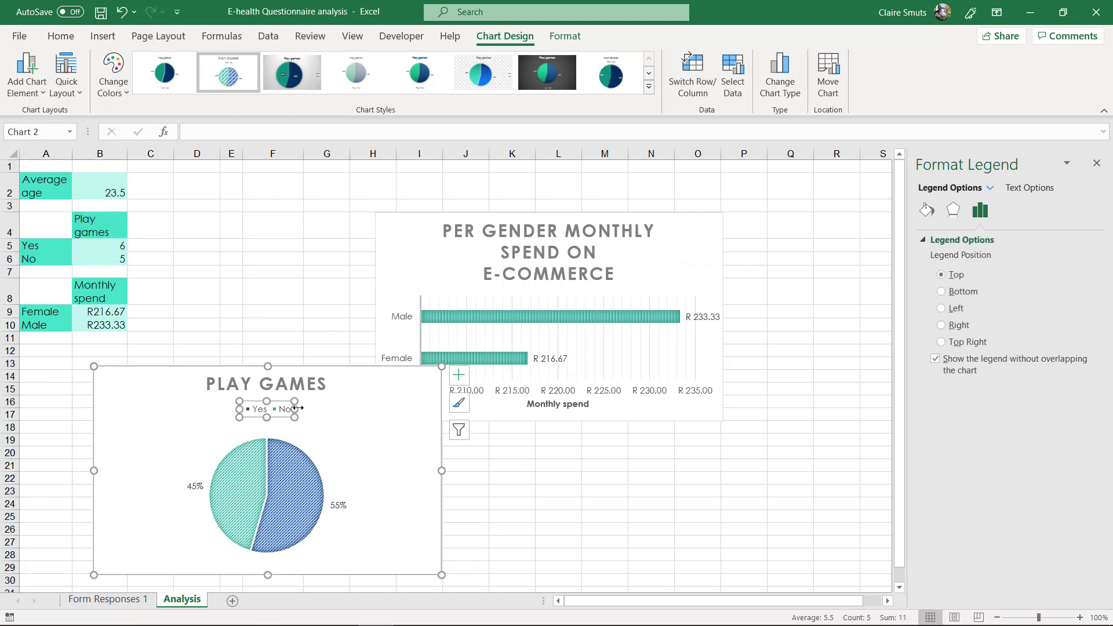
pyautogui.click(458, 376)
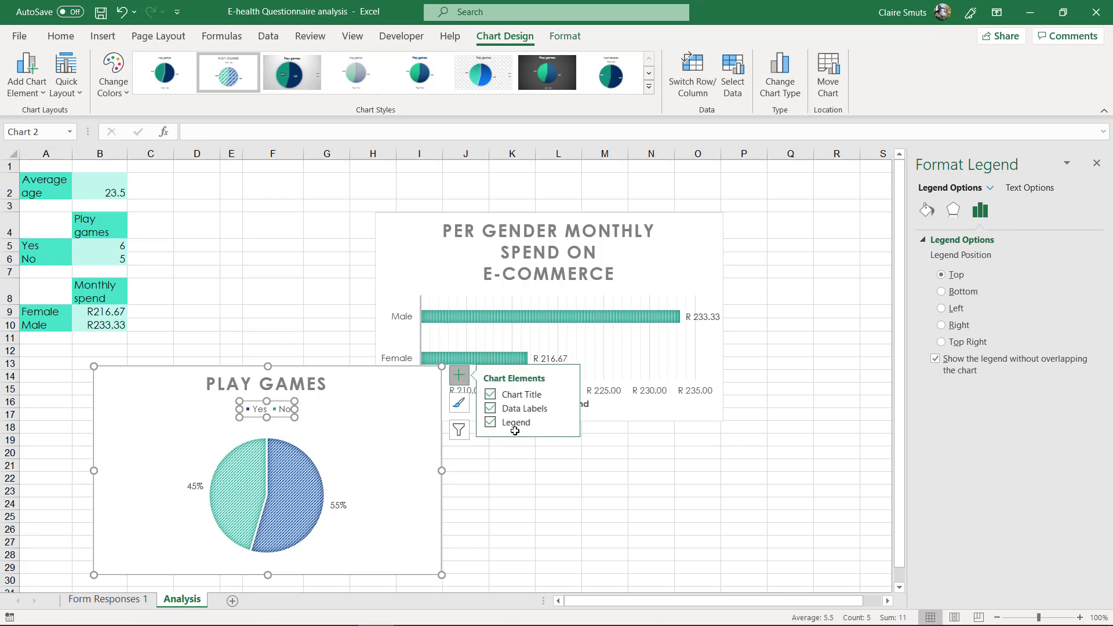
pyautogui.moveTo(566, 423)
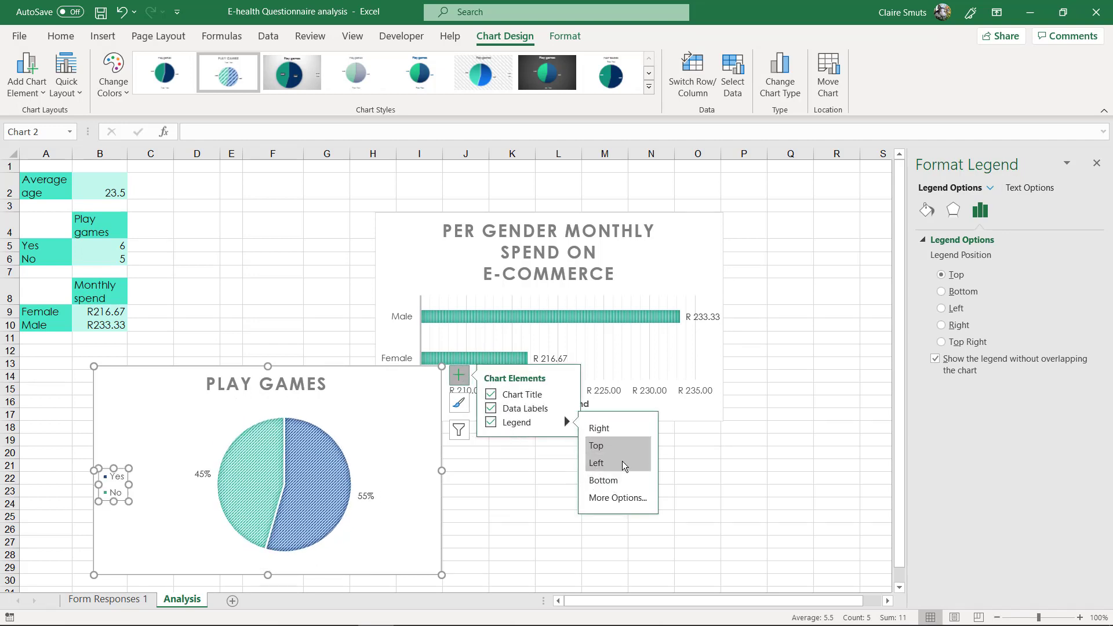
pyautogui.click(406, 399)
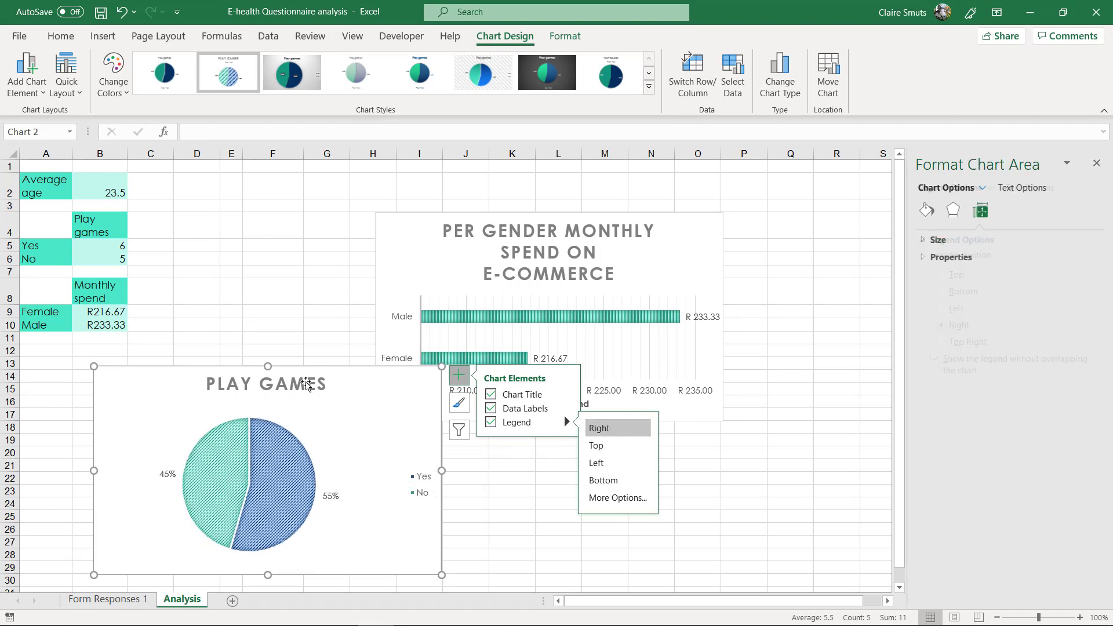
pyautogui.click(303, 380)
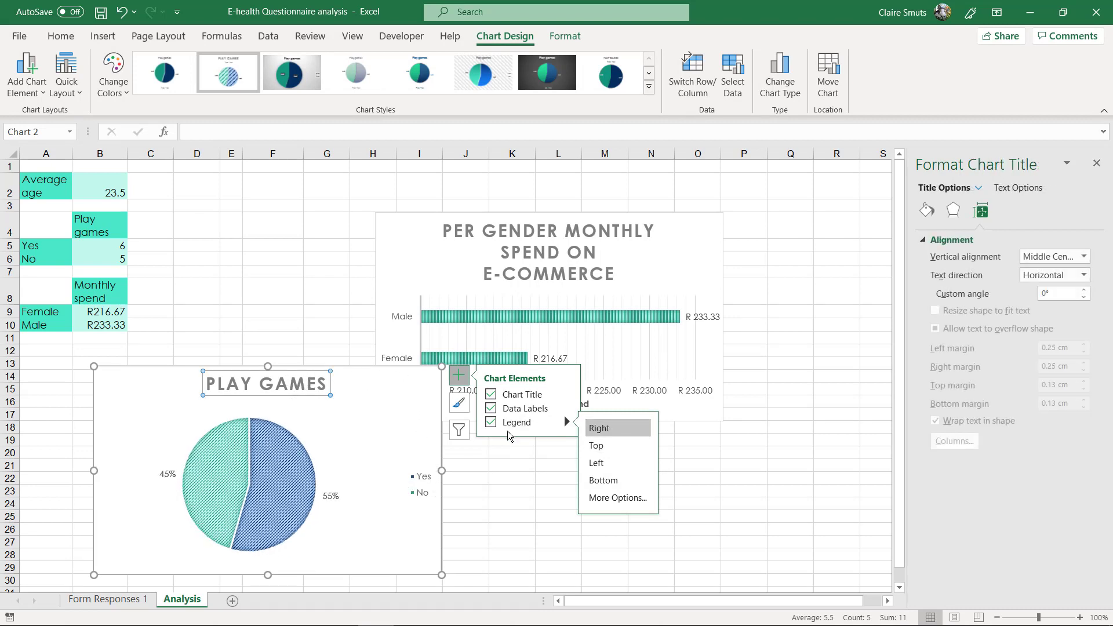
# Add a new sheet named 'Graphs' to the workbook.
pyautogui.click(744, 428)
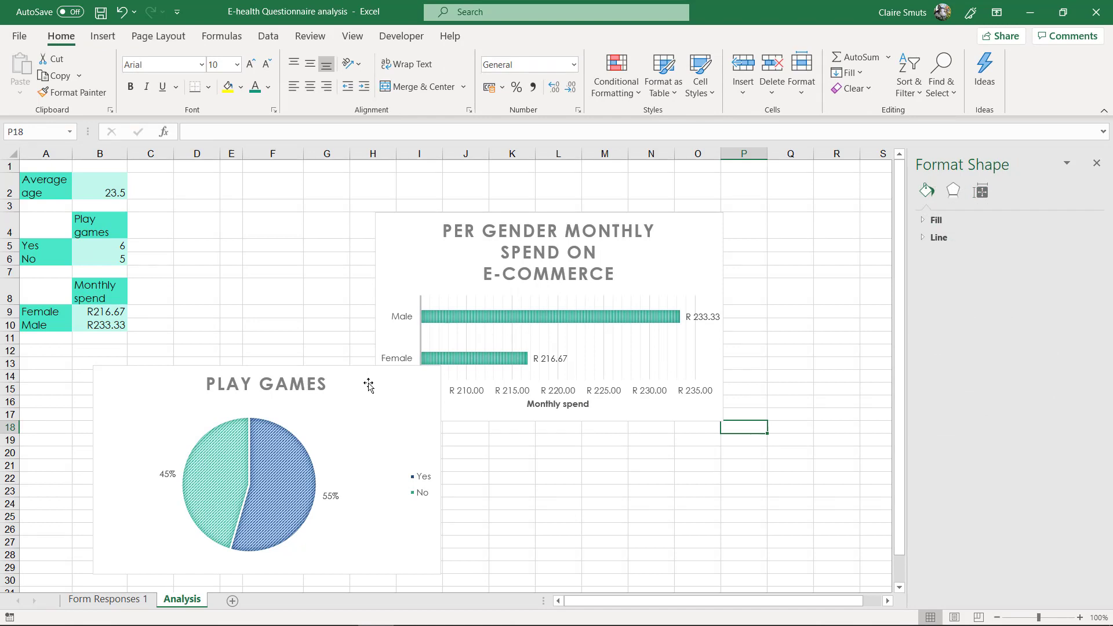
pyautogui.click(232, 601)
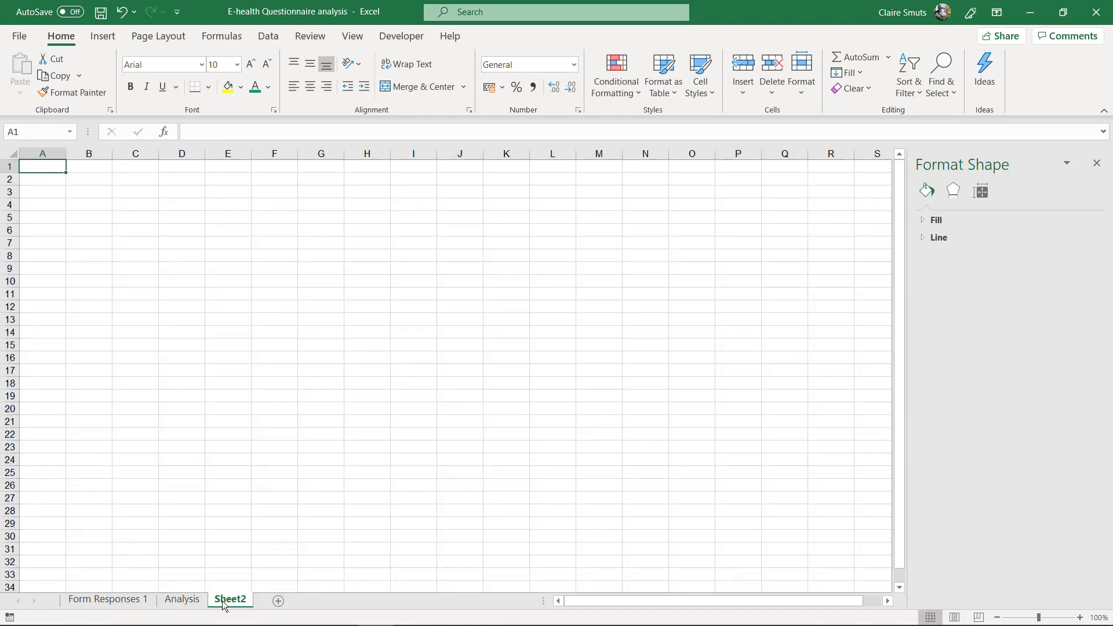
pyautogui.doubleClick(224, 602)
pyautogui.write('Graph')
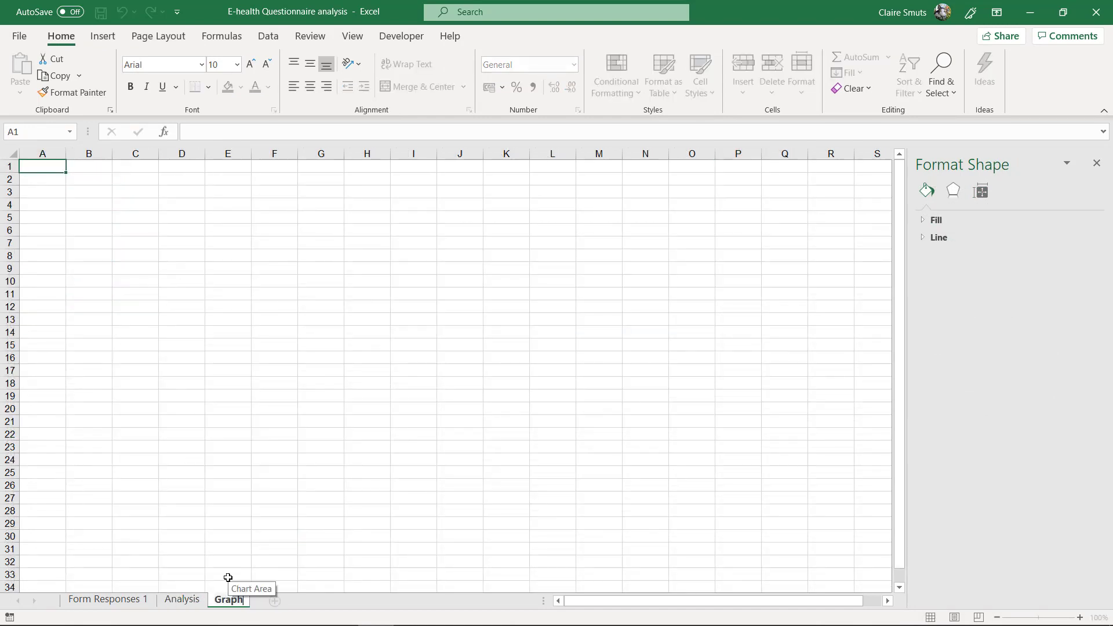
pyautogui.write('s')
pyautogui.press('Return')
# Move the Play Games pie chart from Analysis to Graphs and place it top-left.
pyautogui.click(181, 599)
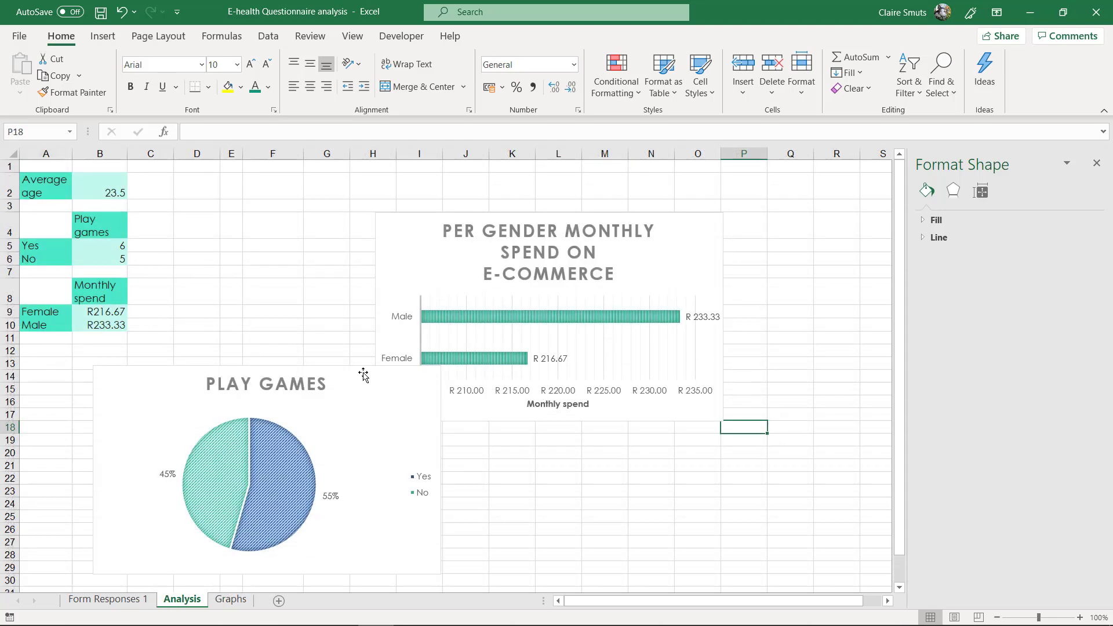
pyautogui.click(396, 379)
pyautogui.rightClick(396, 379)
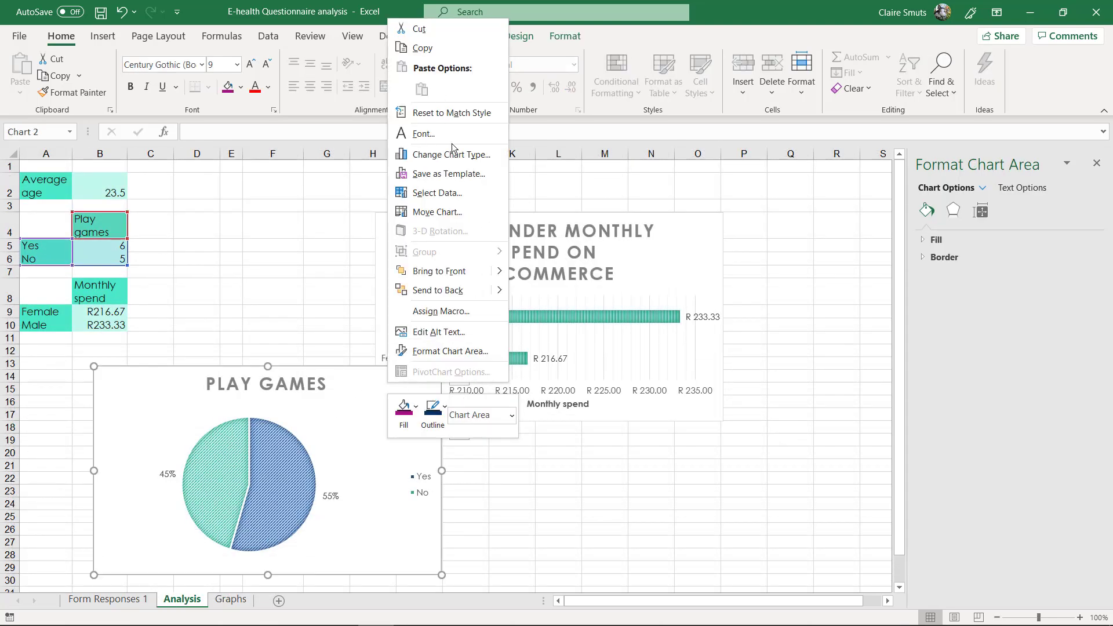
pyautogui.click(447, 211)
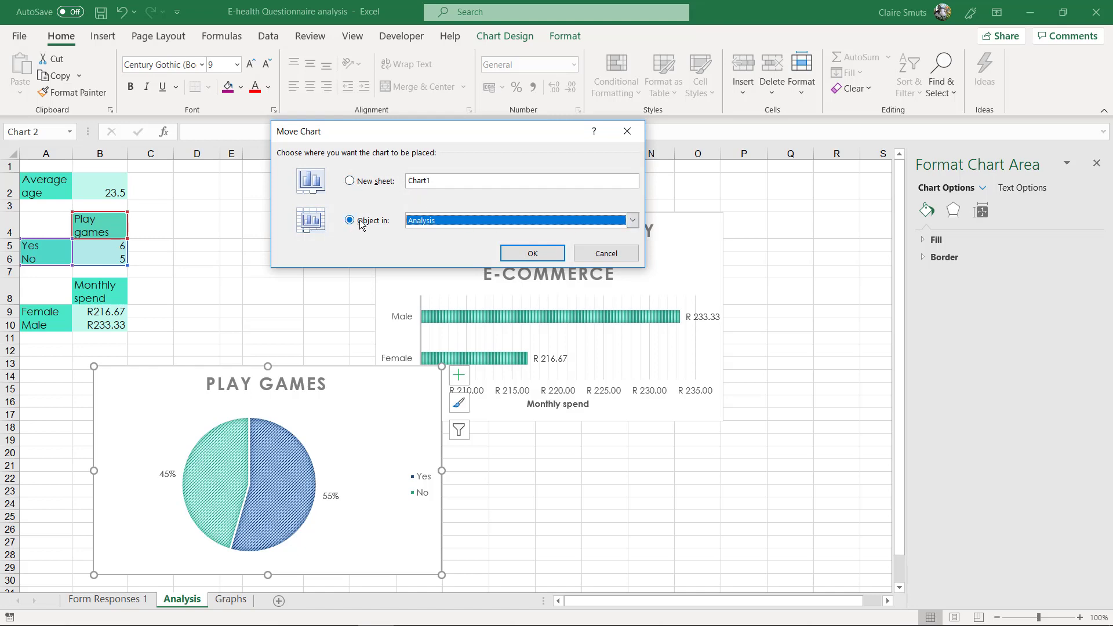
pyautogui.click(423, 222)
pyautogui.click(426, 252)
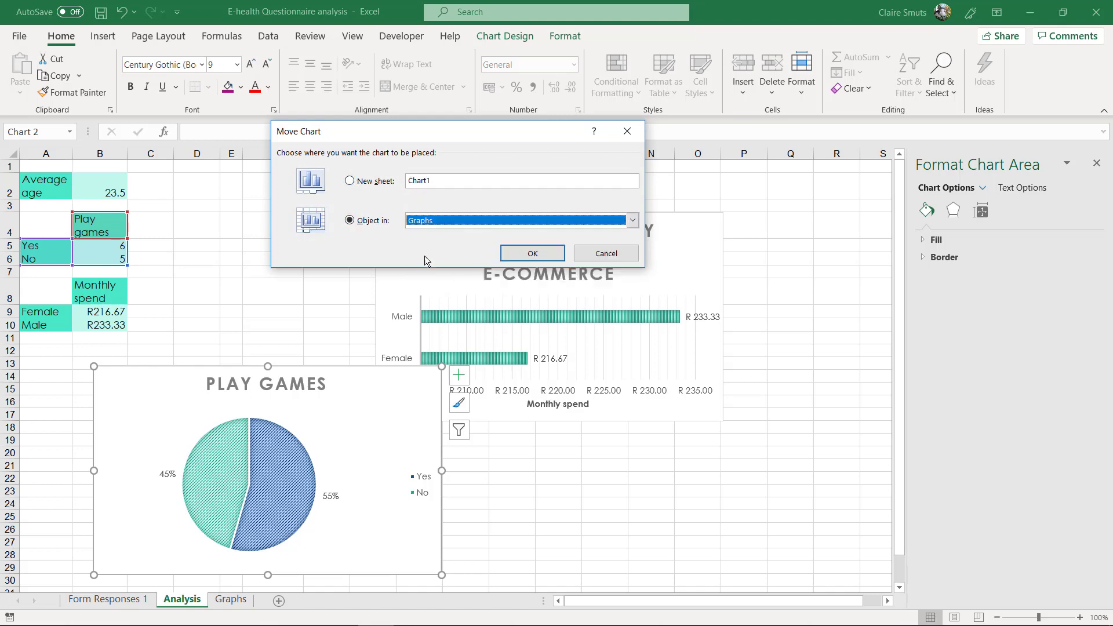
pyautogui.click(529, 253)
pyautogui.moveTo(401, 391); pyautogui.dragTo(341, 188)
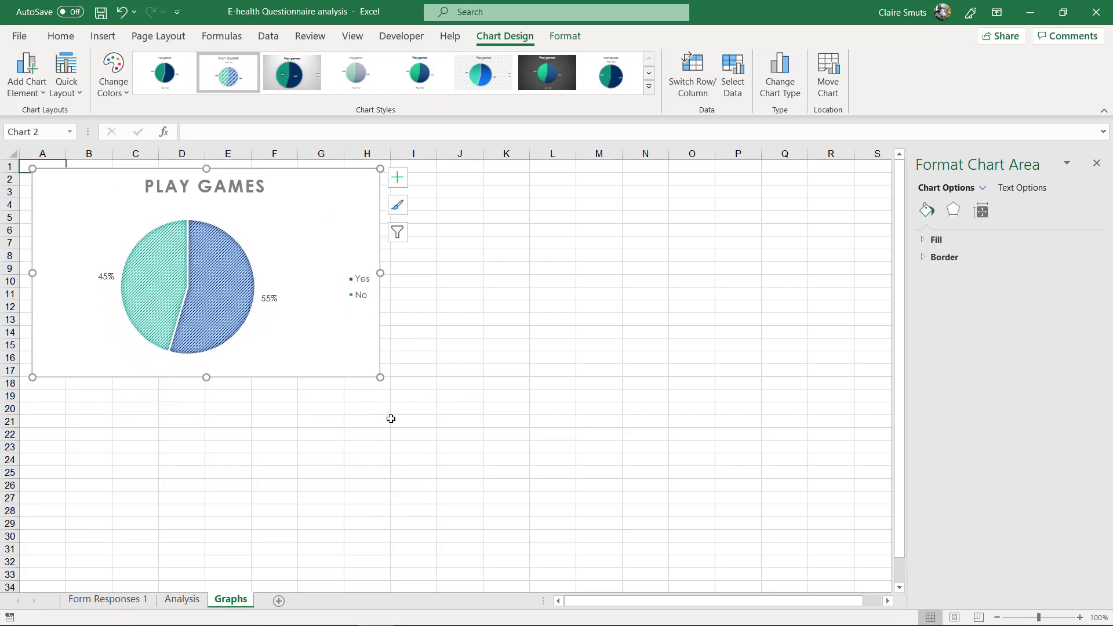
# Move the monthly spend bar chart from Analysis to Graphs, beside the pie chart.
pyautogui.click(325, 537)
pyautogui.click(200, 600)
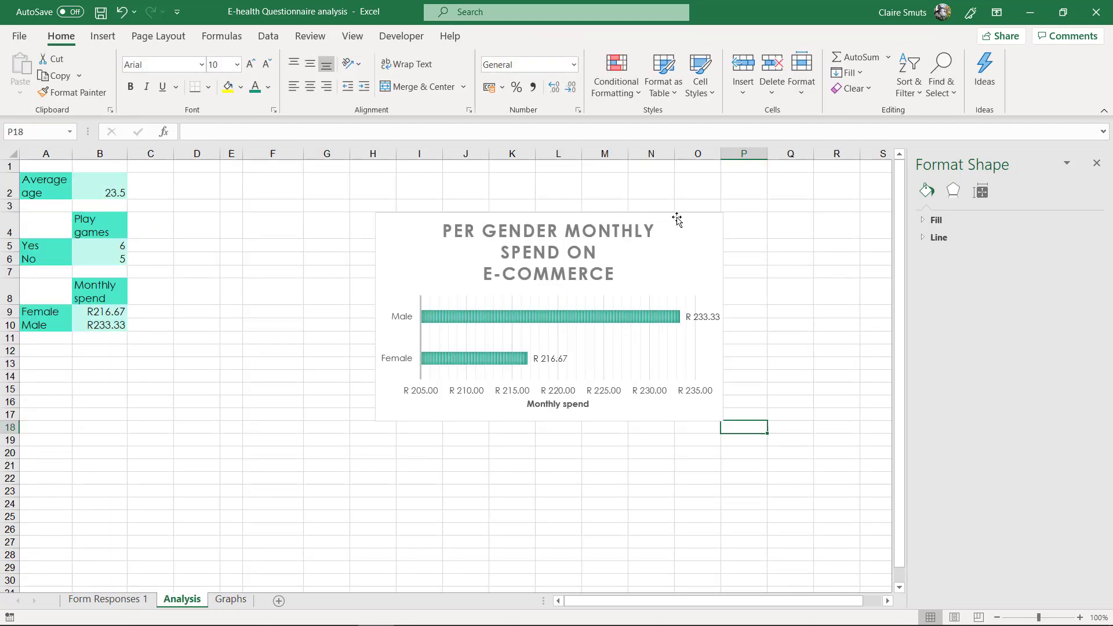
pyautogui.click(689, 220)
pyautogui.rightClick(686, 223)
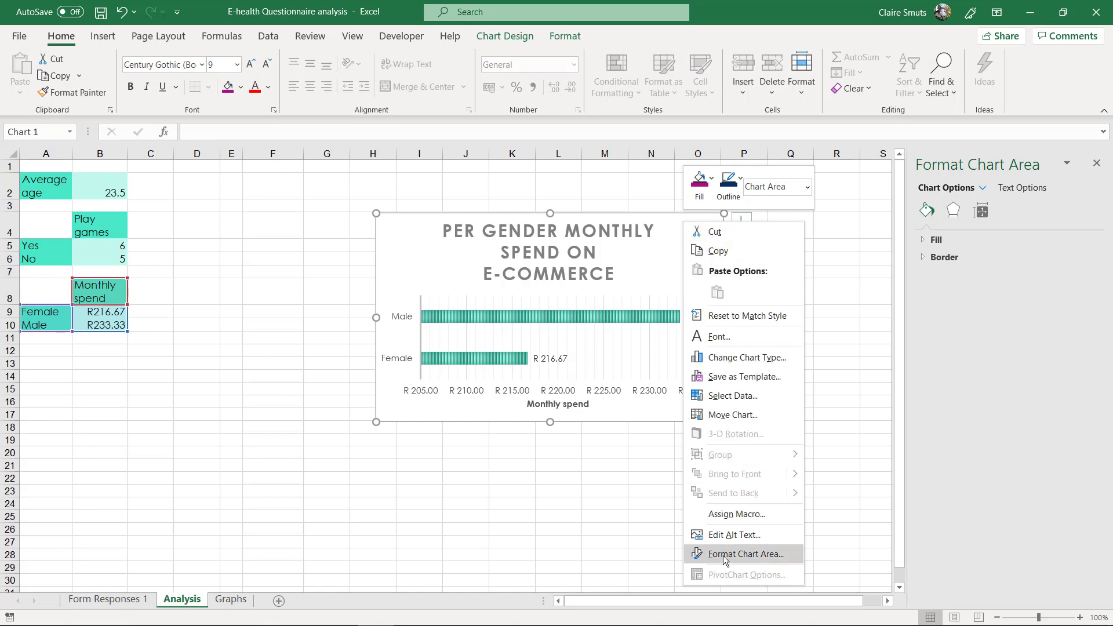
pyautogui.click(730, 414)
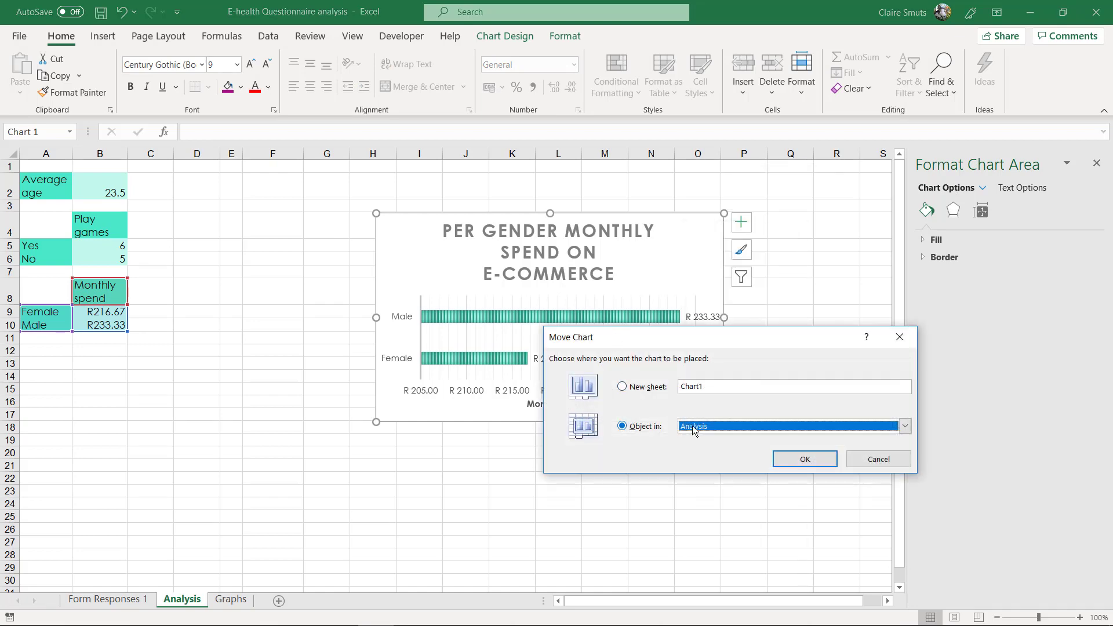
pyautogui.click(761, 429)
pyautogui.click(754, 459)
pyautogui.click(802, 458)
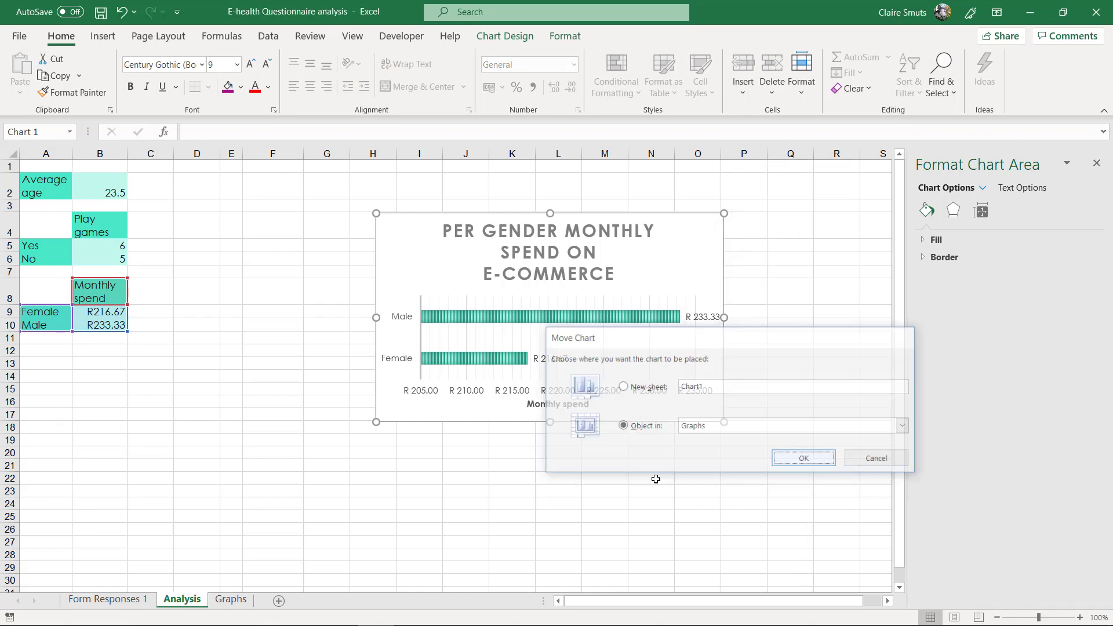
pyautogui.moveTo(493, 215); pyautogui.dragTo(501, 169)
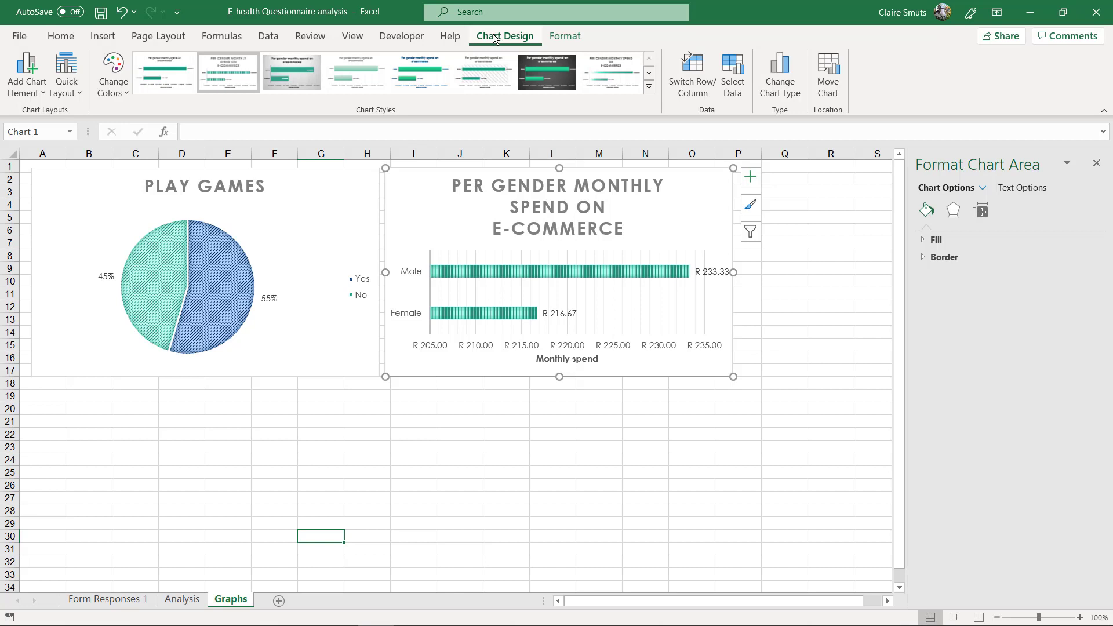
# Delete the stray pasted chart picture and select cell A18 below the charts.
pyautogui.rightClick(404, 206)
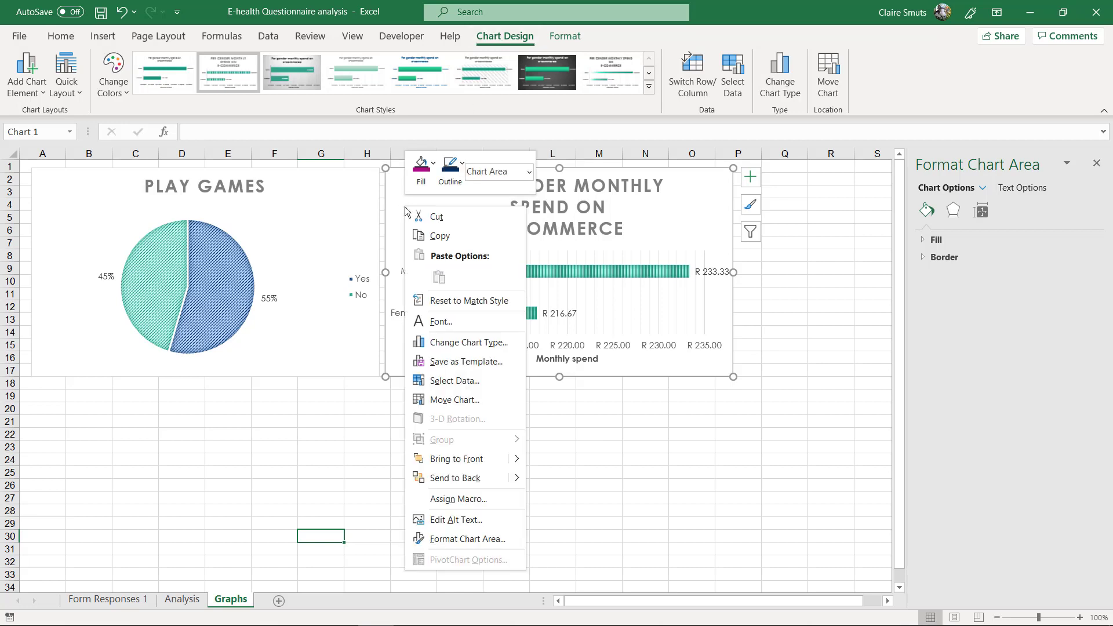
pyautogui.press('Escape')
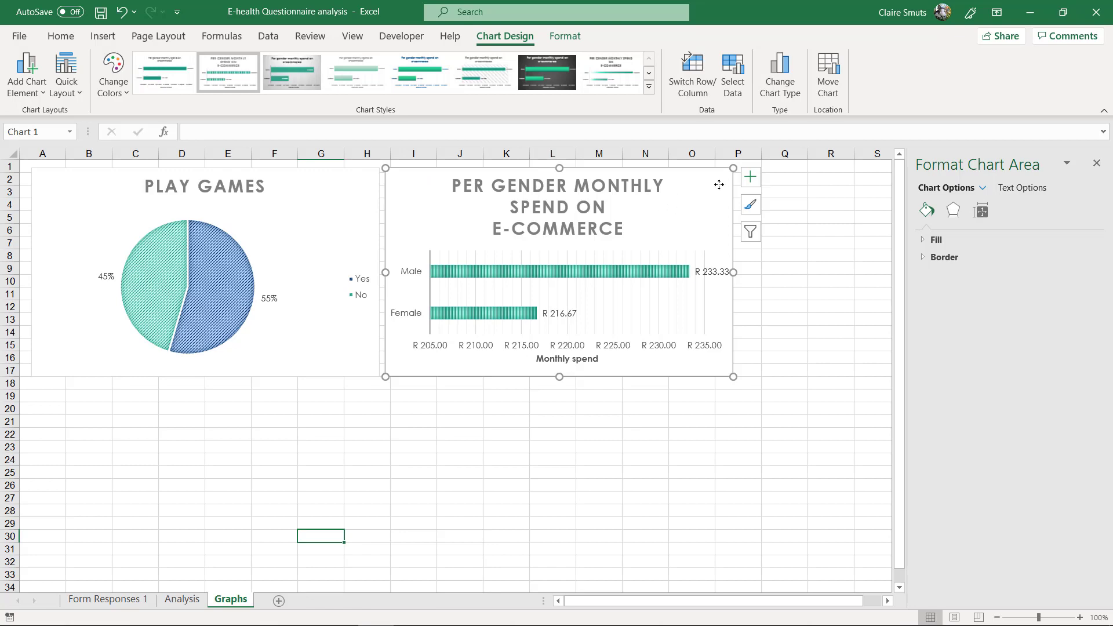
pyautogui.rightClick(426, 441)
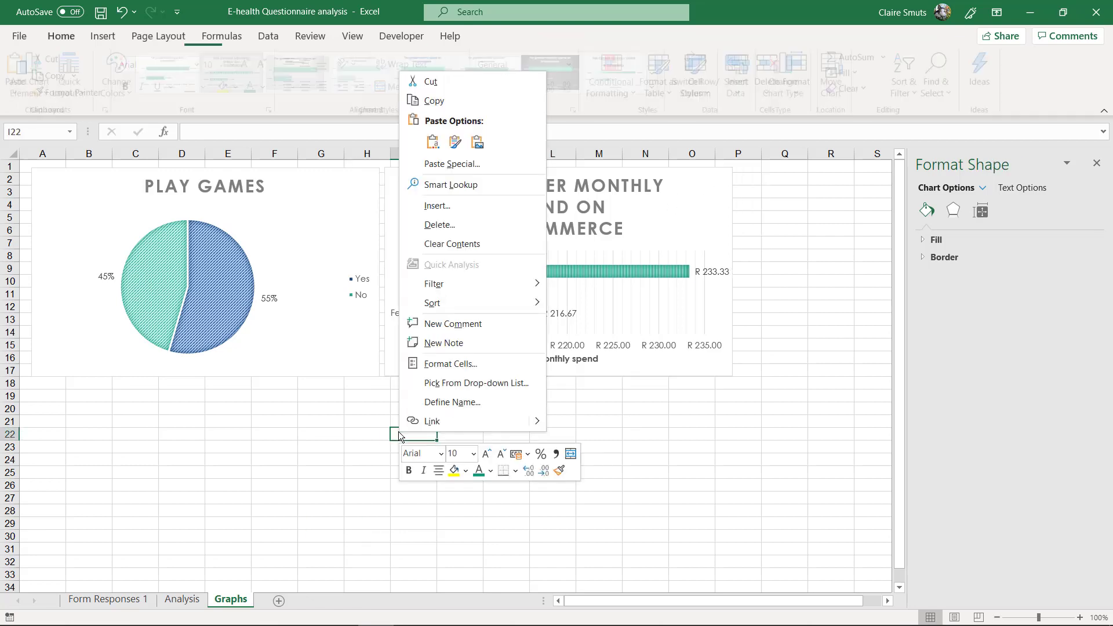
pyautogui.click(481, 141)
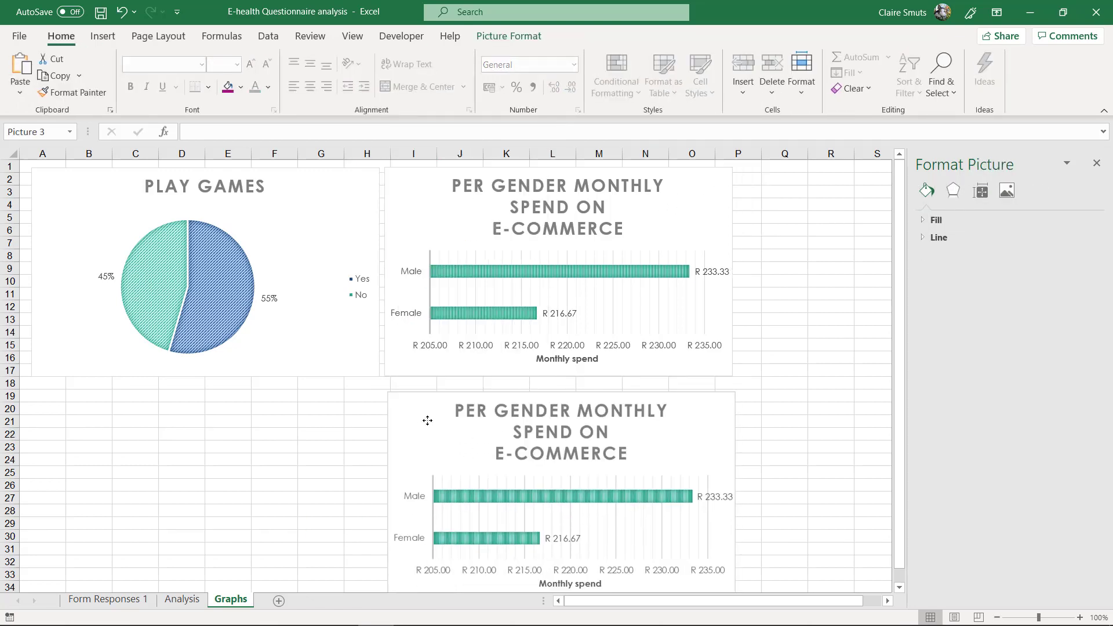
pyautogui.click(509, 36)
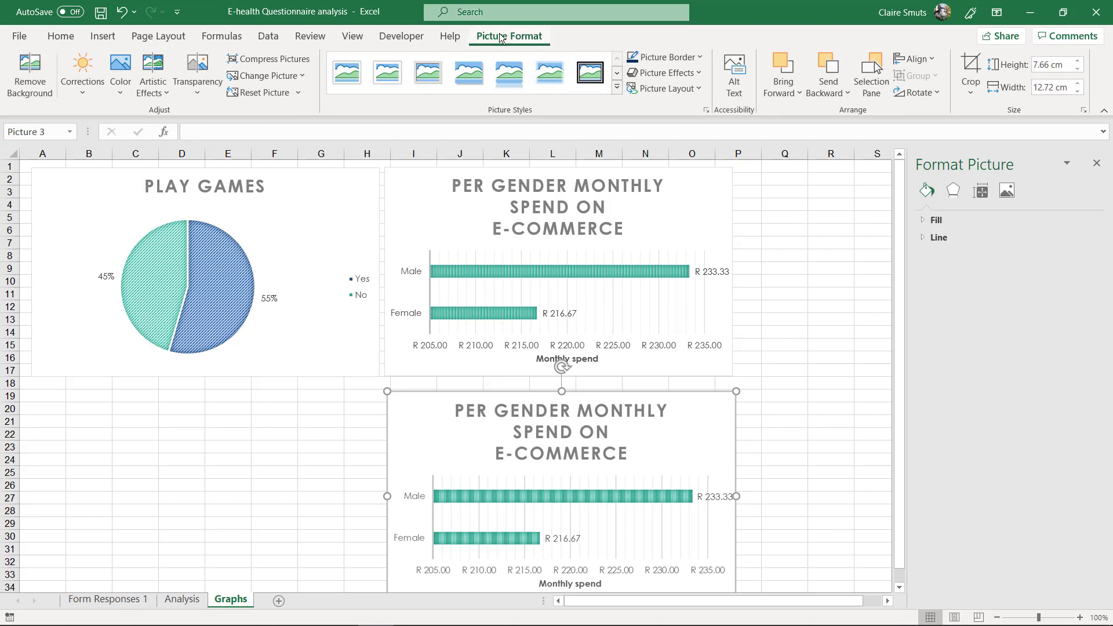
pyautogui.press('Escape')
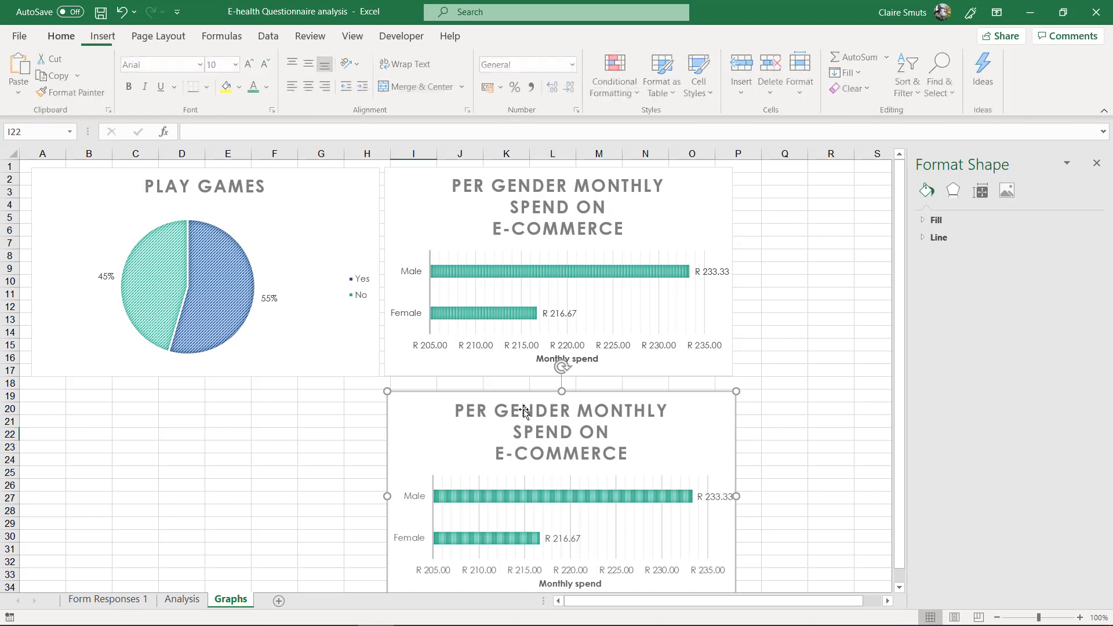
pyautogui.press('Delete')
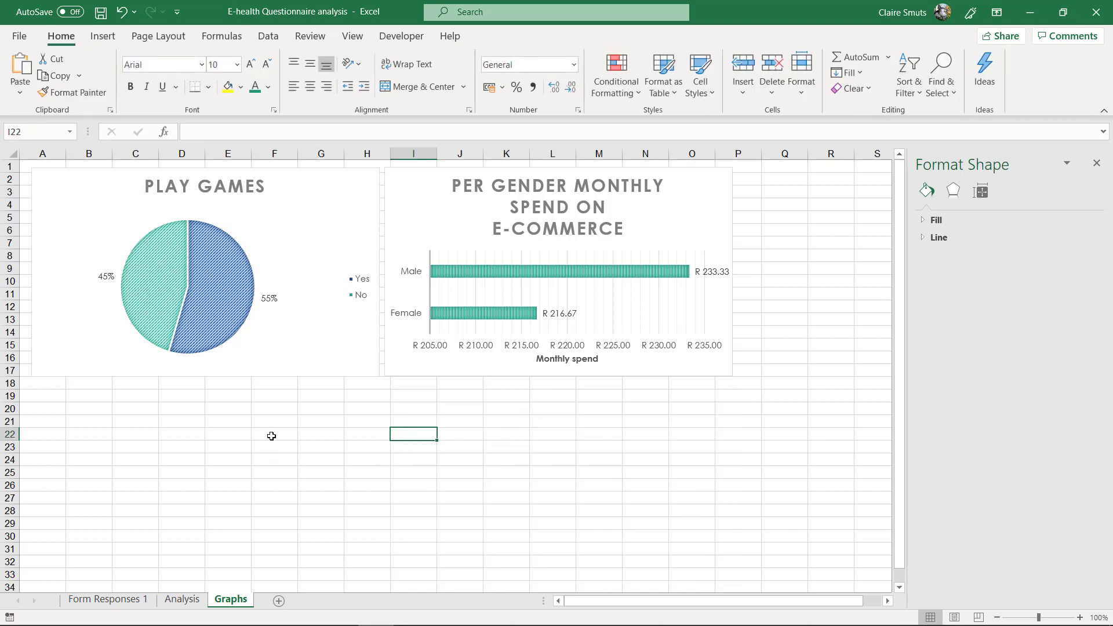
pyautogui.click(35, 388)
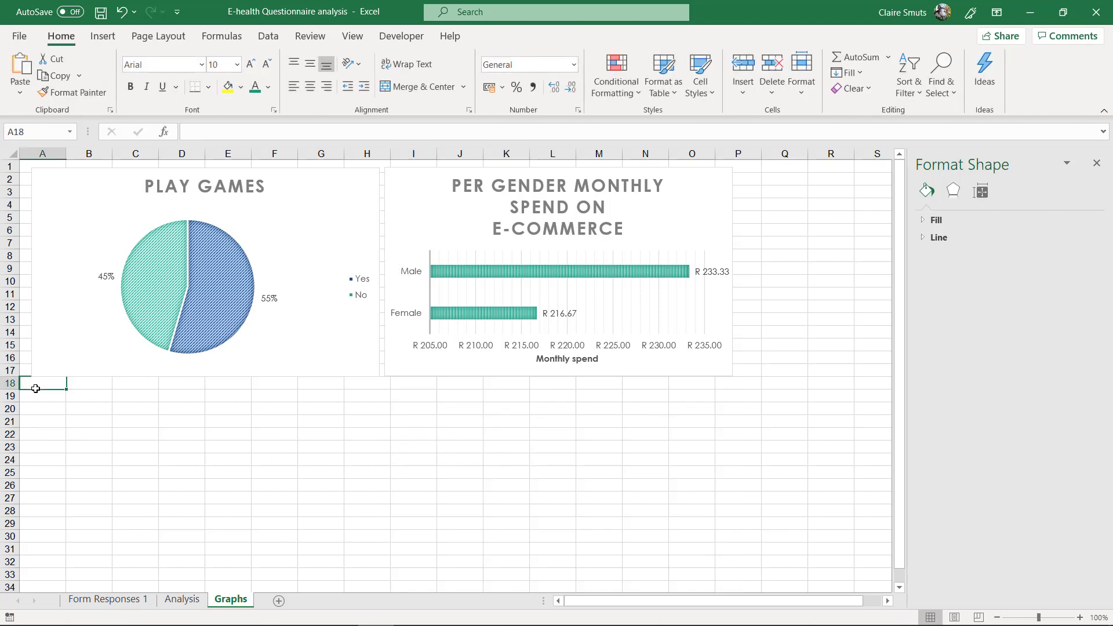
pyautogui.click(339, 611)
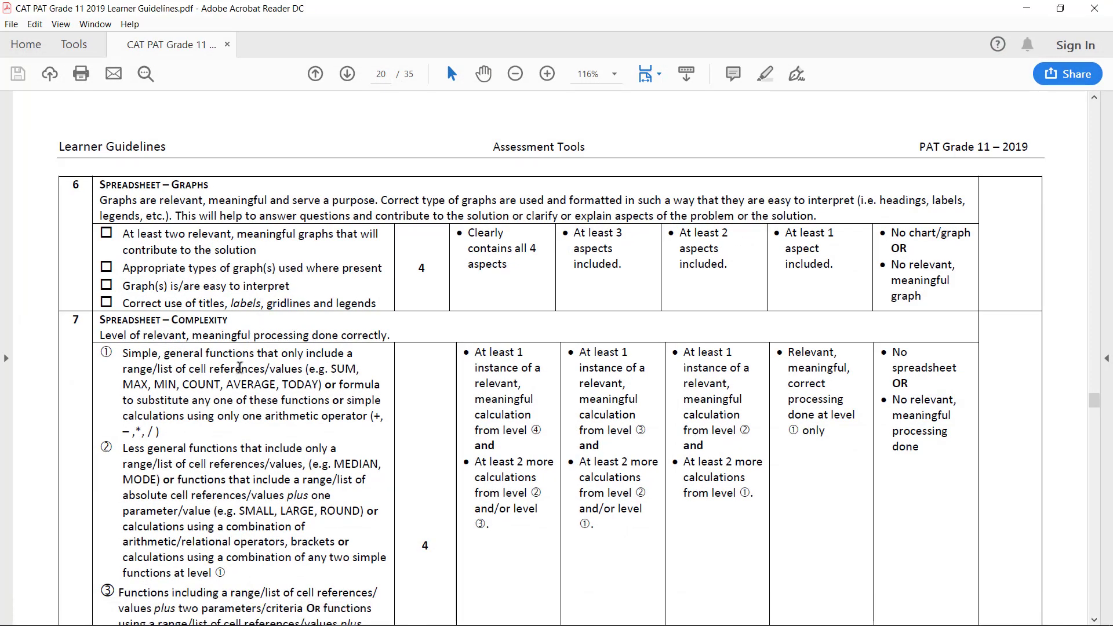
pyautogui.scroll(8, 240, 369)
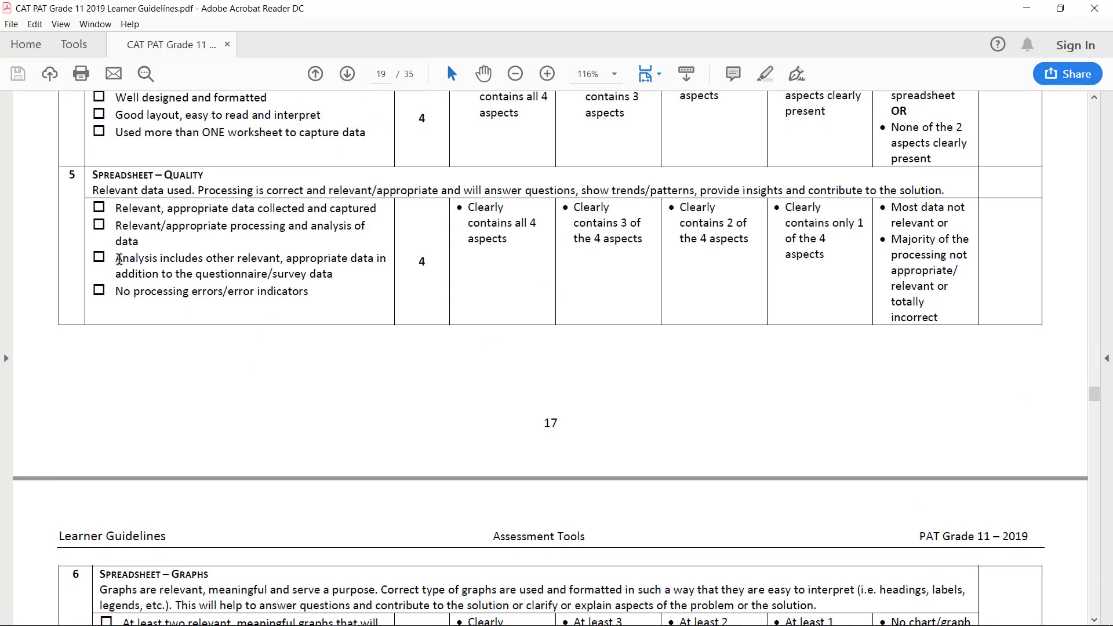
pyautogui.moveTo(119, 259); pyautogui.dragTo(333, 275)
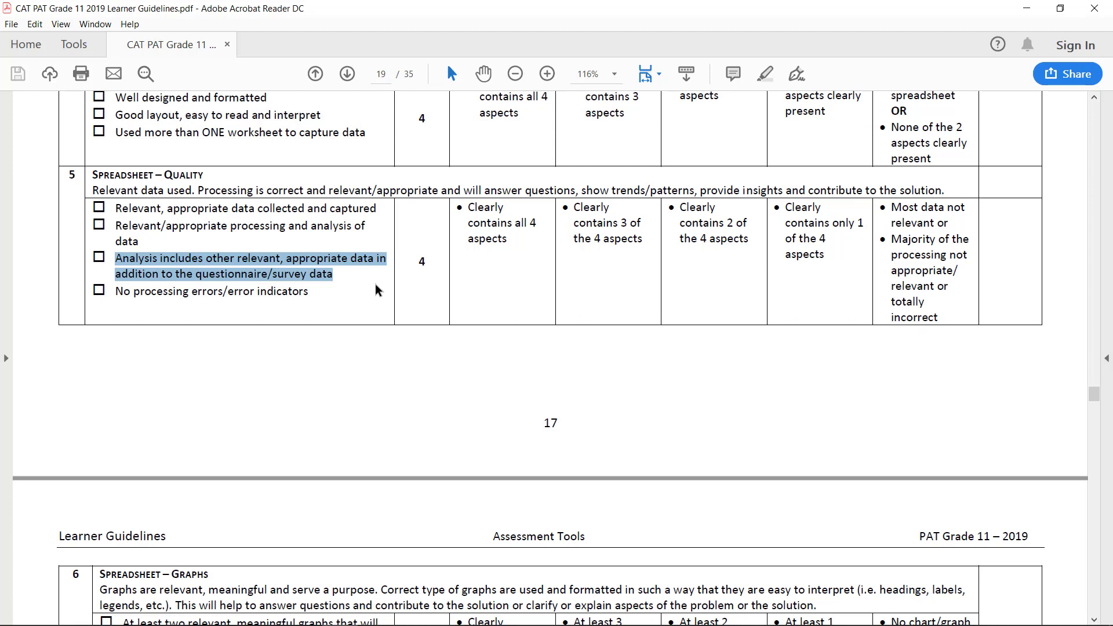
pyautogui.click(1026, 10)
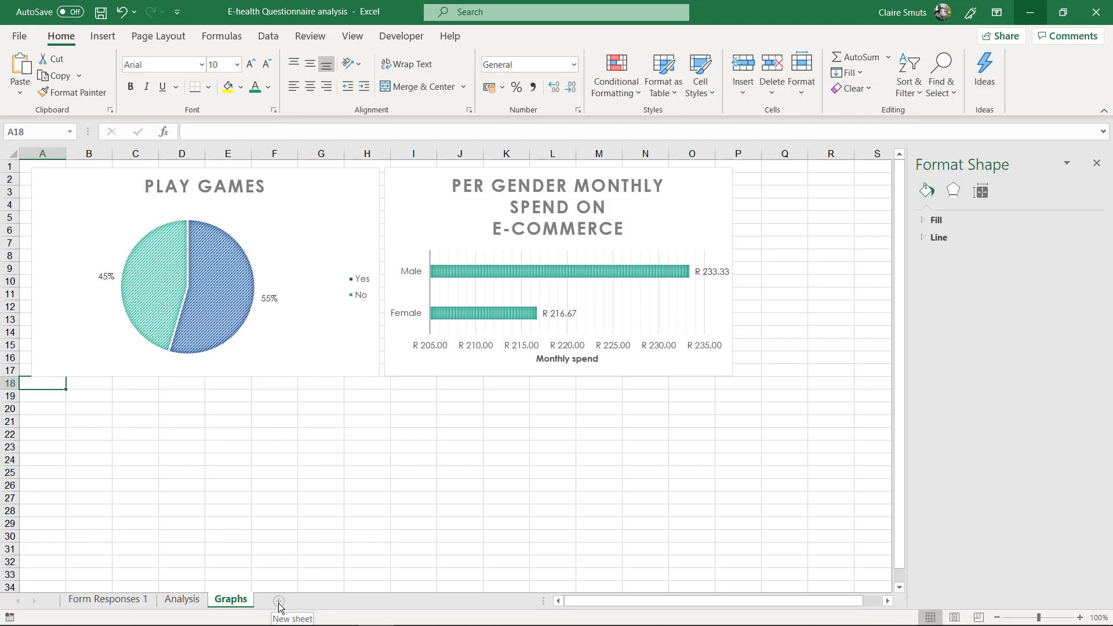
# Add a blank sheet named 'Other data' after Graphs and select cell A2.
pyautogui.click(279, 601)
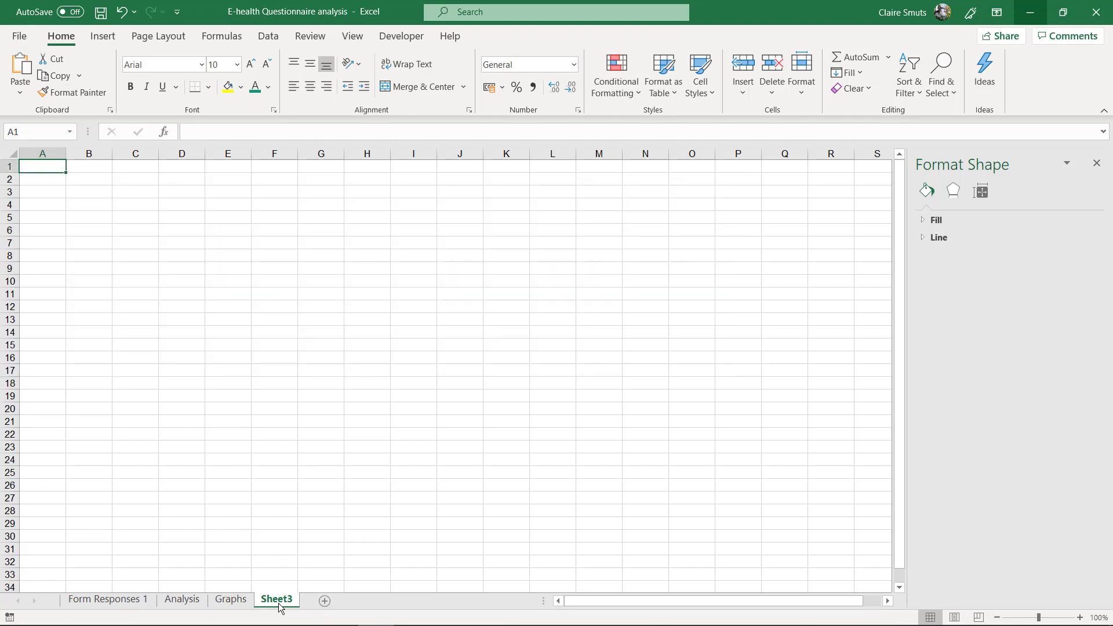
pyautogui.doubleClick(277, 600)
pyautogui.write('Other data')
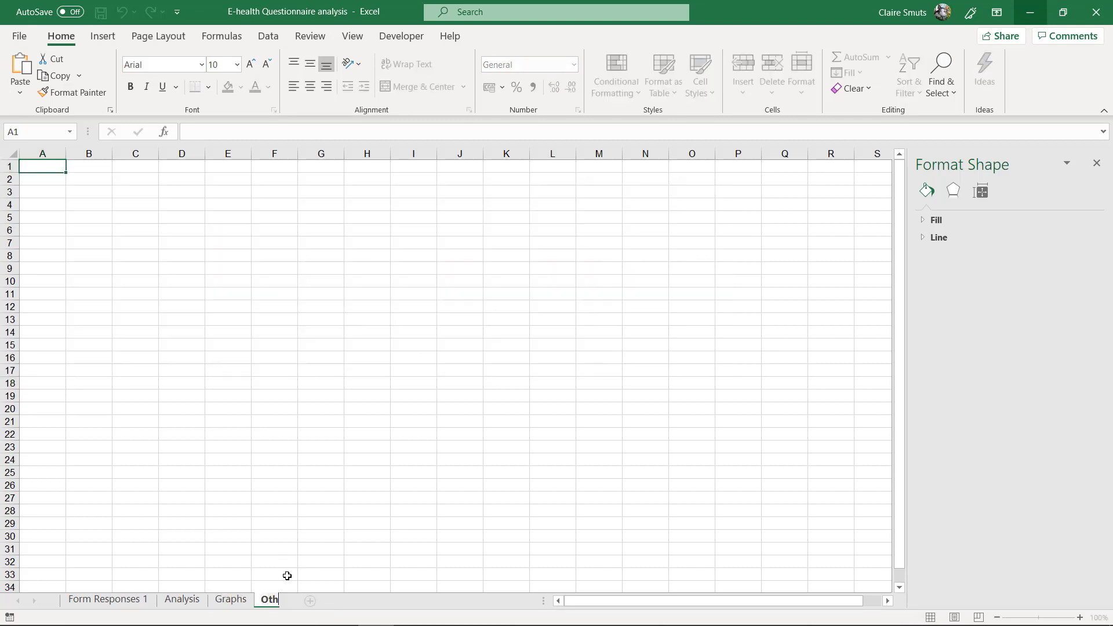
pyautogui.press('Return')
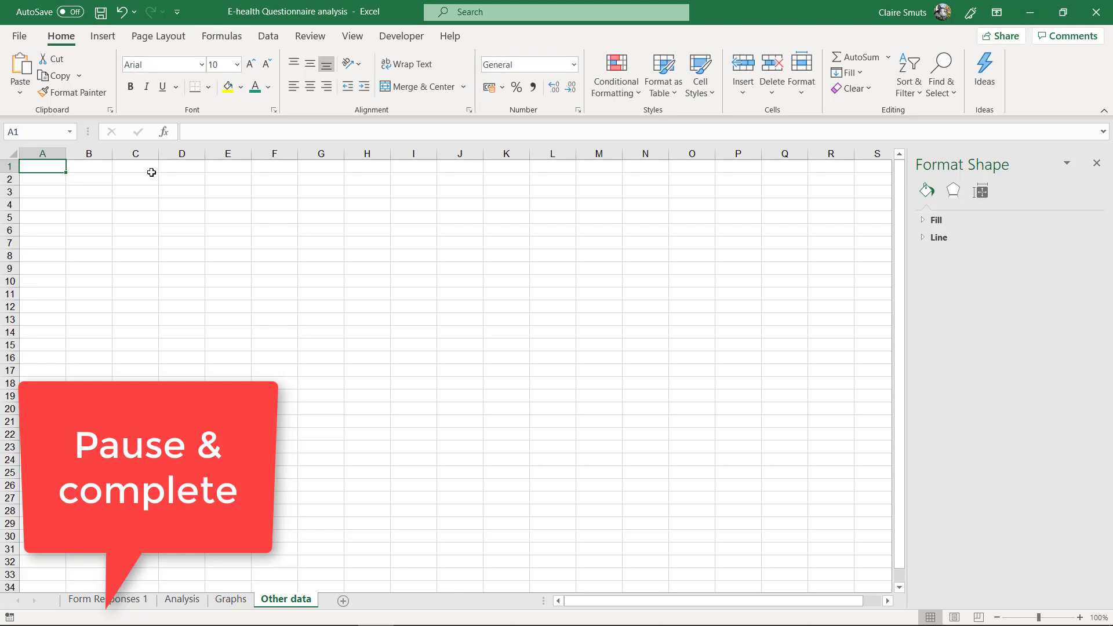
pyautogui.click(151, 175)
pyautogui.click(57, 175)
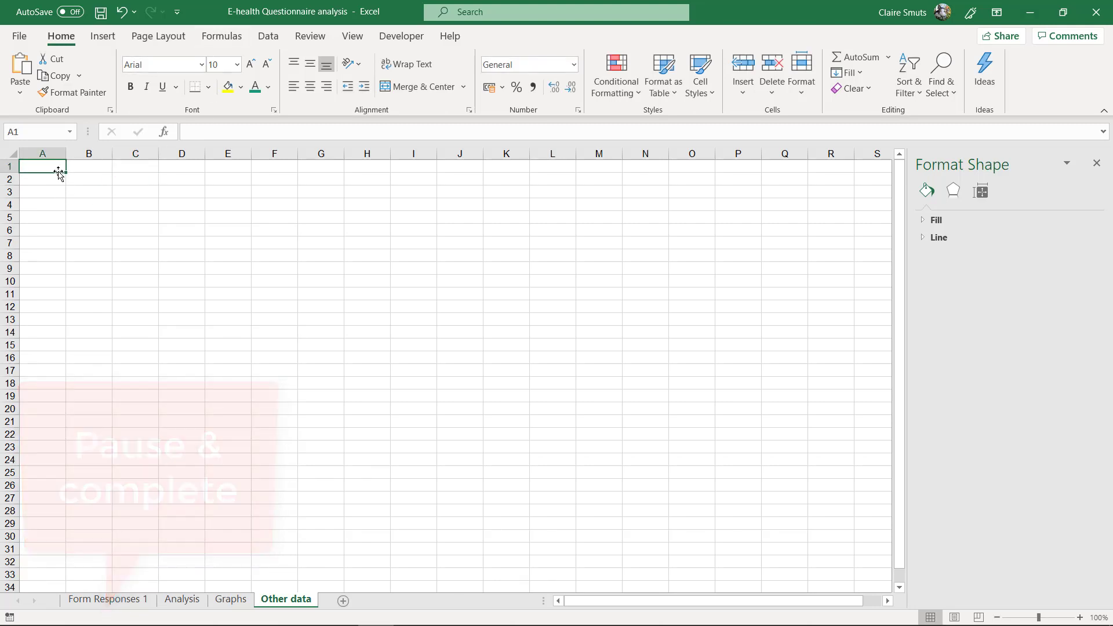
pyautogui.click(72, 177)
pyautogui.click(61, 175)
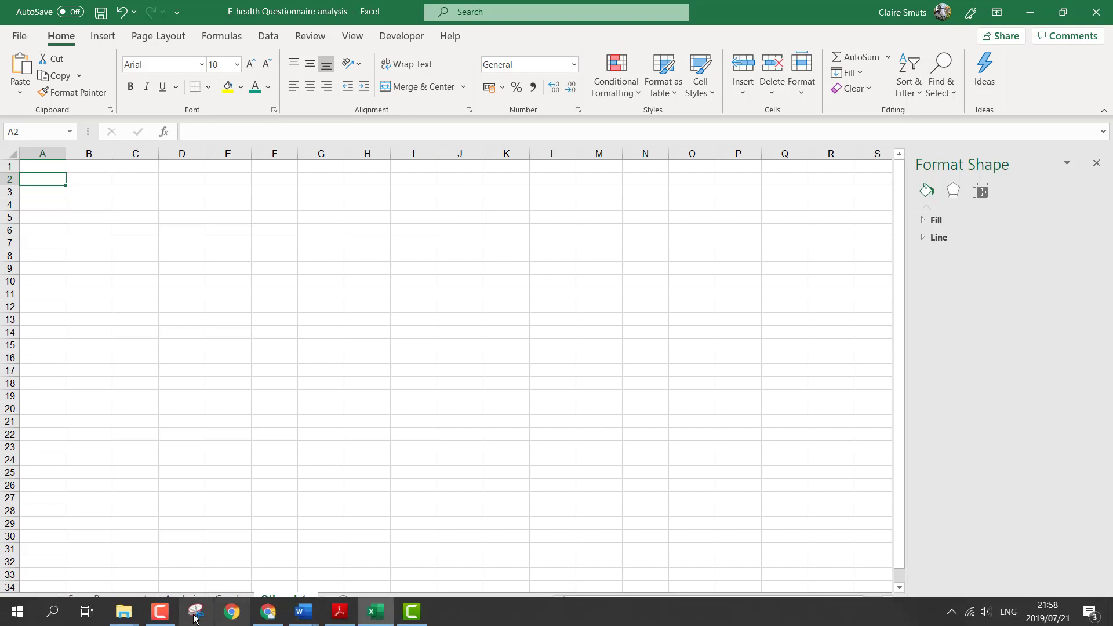
# Browse from Phase 2 to PAT Data > Phase 1 > Sources and open the bhg.com garden PDF.
pyautogui.moveTo(123, 612)
pyautogui.click(218, 556)
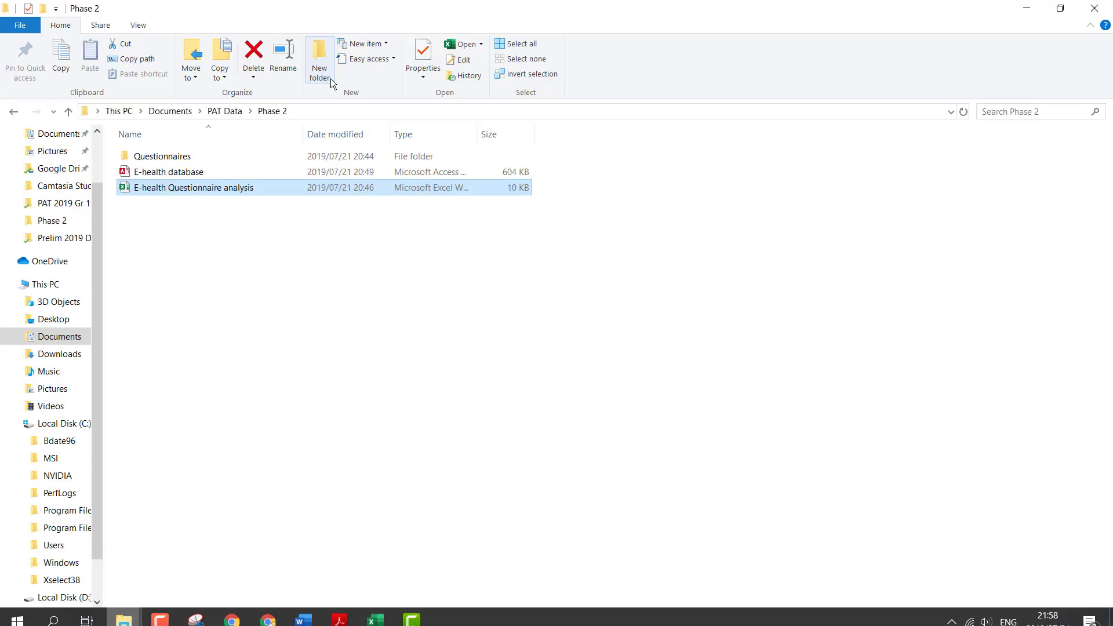
pyautogui.click(237, 111)
pyautogui.doubleClick(148, 156)
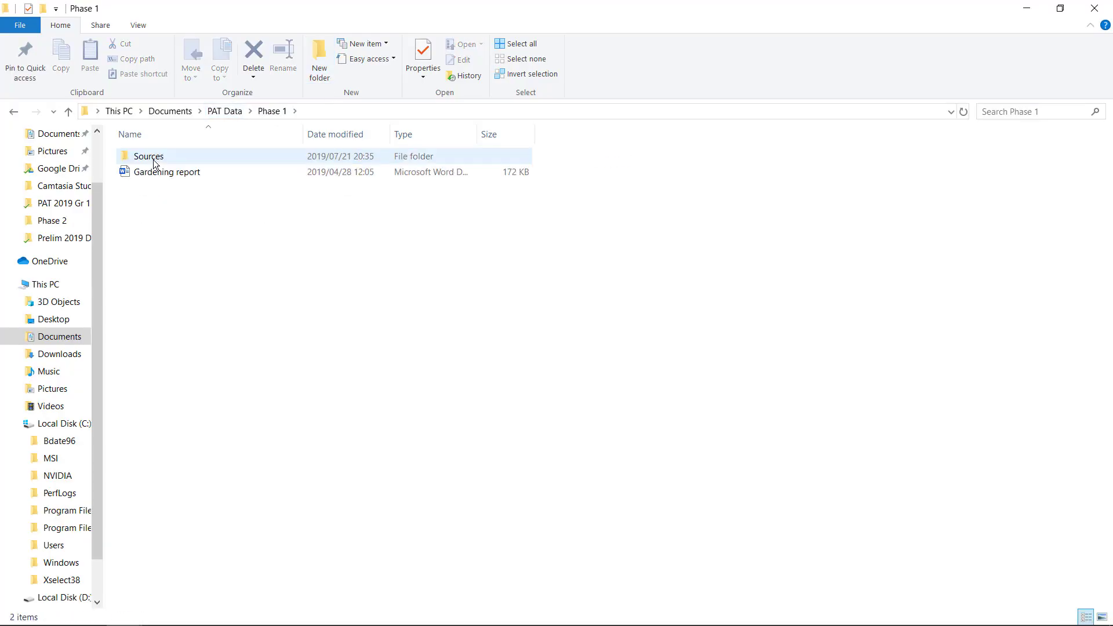
pyautogui.doubleClick(154, 157)
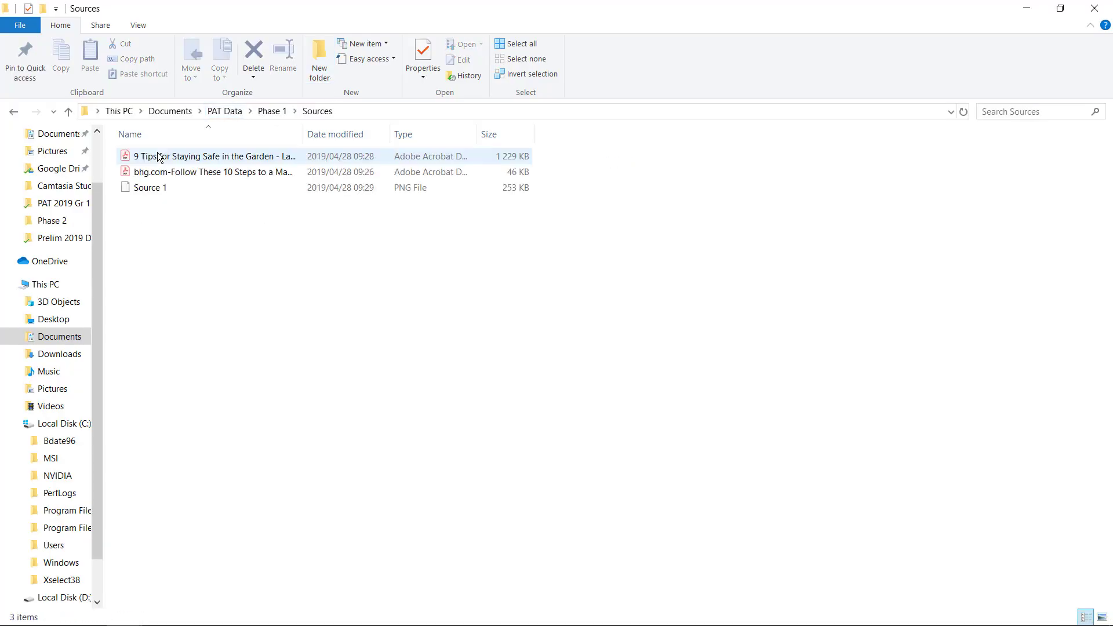
pyautogui.doubleClick(193, 172)
# Check the bhg.com PDF's six-hours-of-full-sun advice, then minimize Acrobat and Explorer.
pyautogui.scroll(-7, 532, 388)
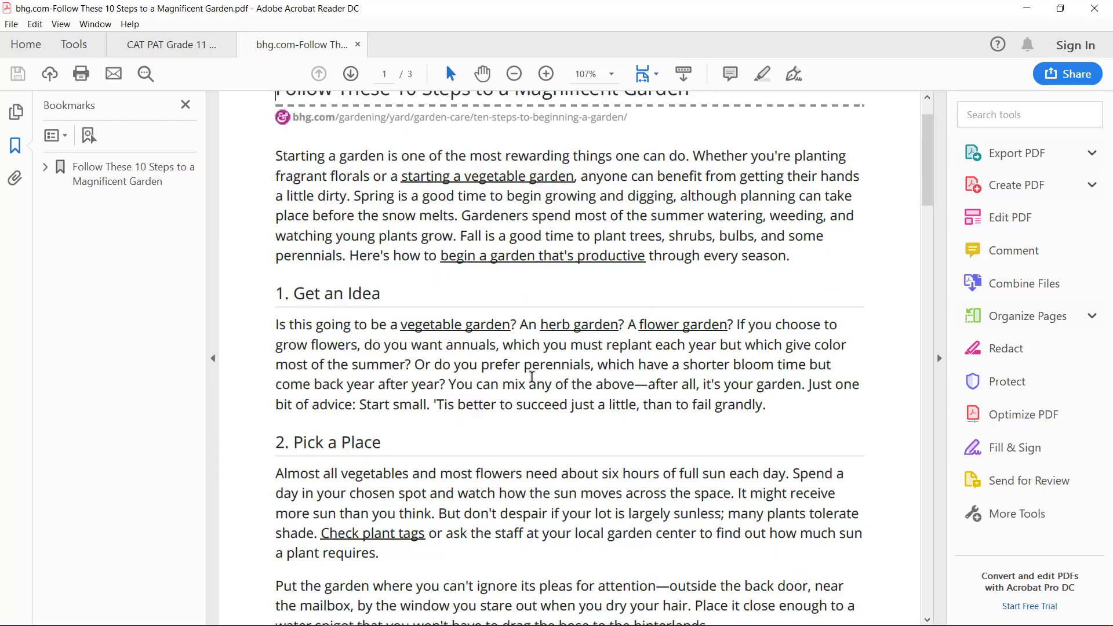
pyautogui.scroll(3, 532, 388)
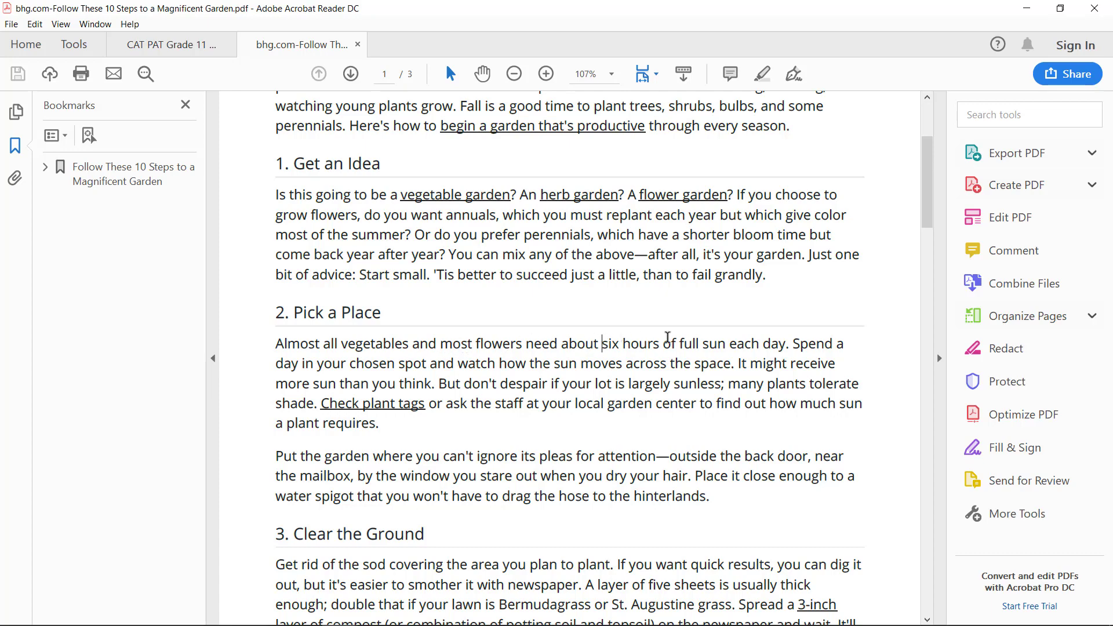
pyautogui.click(1026, 8)
pyautogui.click(1025, 8)
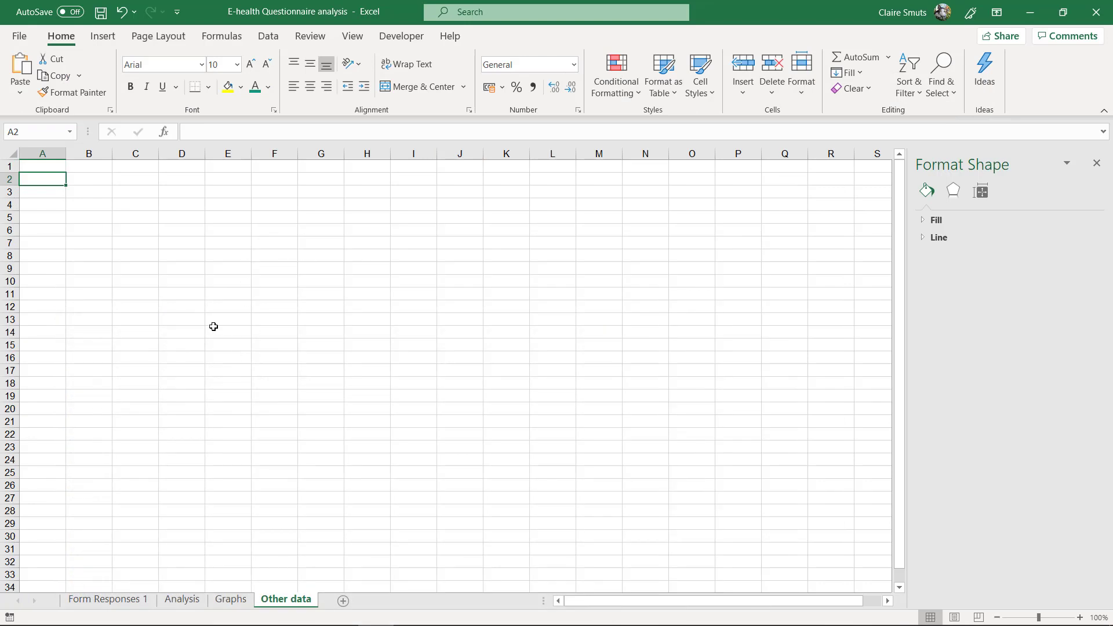
# Type the source label 'Sopur' into cell D2, then switch to File Explorer.
pyautogui.click(128, 188)
pyautogui.click(187, 181)
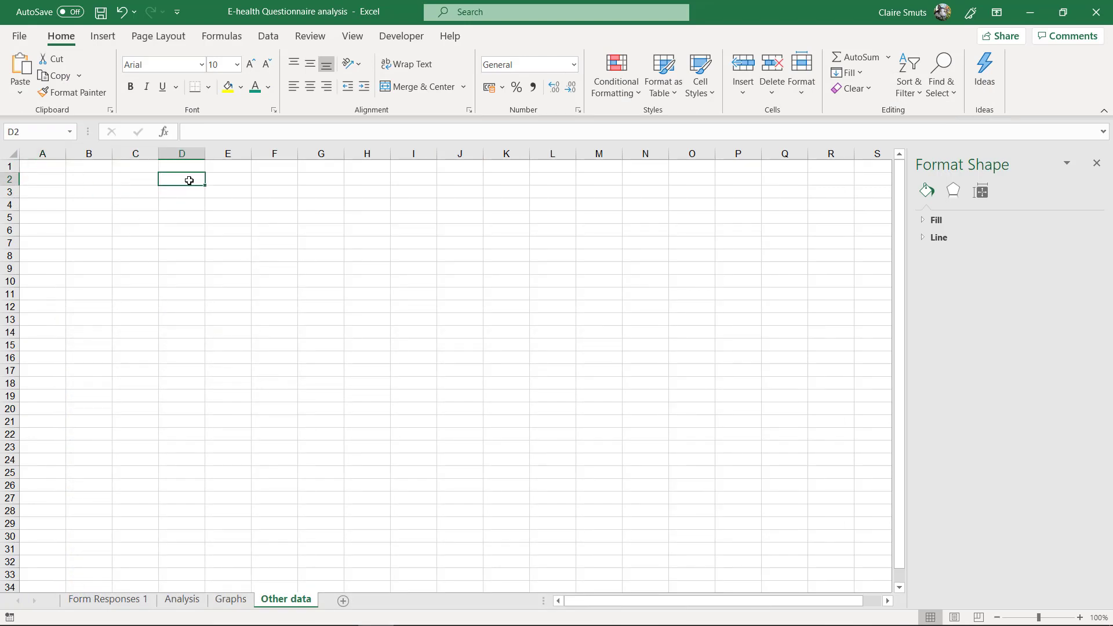
pyautogui.write('Sopurce:')
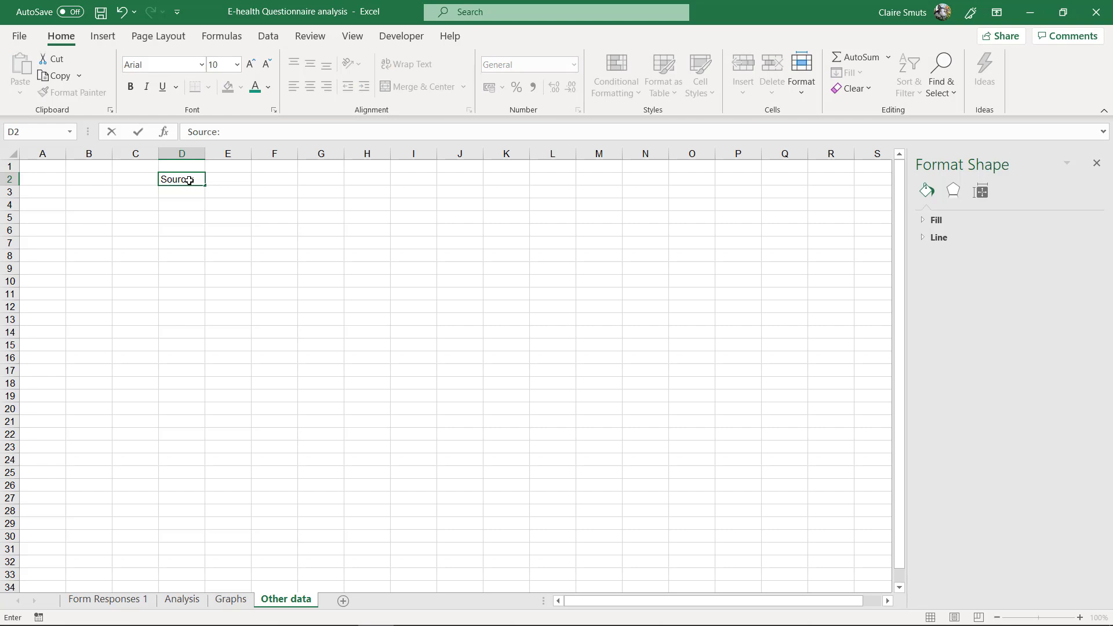
pyautogui.hotkey('alt', 'Tab')
# Open the 9 Tips PDF, copy the bhg.com article's web address, and return to Excel.
pyautogui.doubleClick(223, 157)
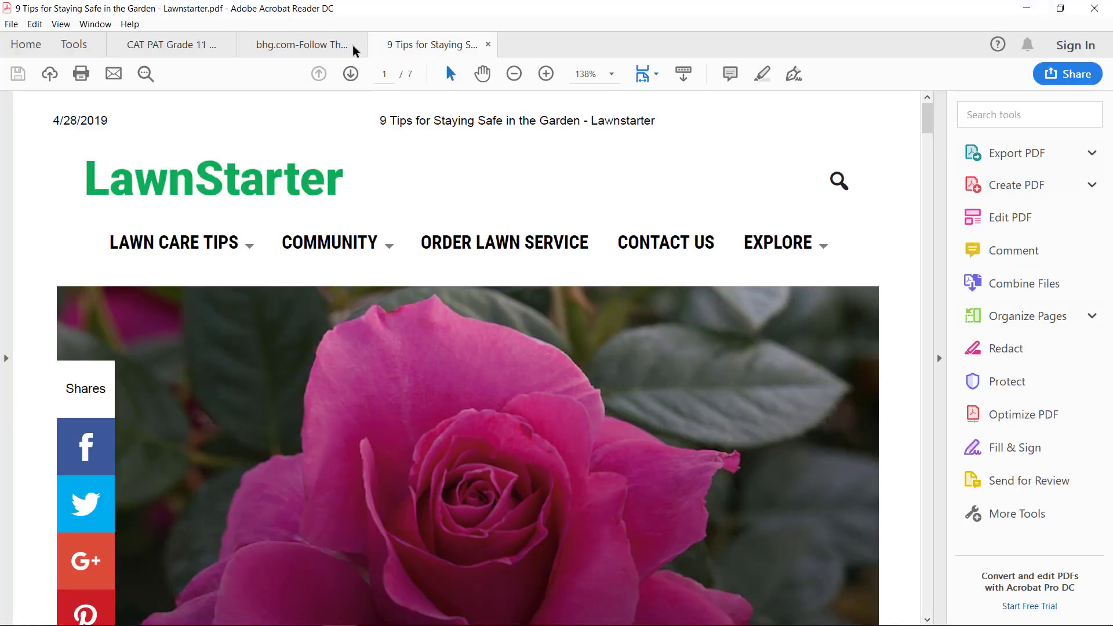
pyautogui.click(351, 45)
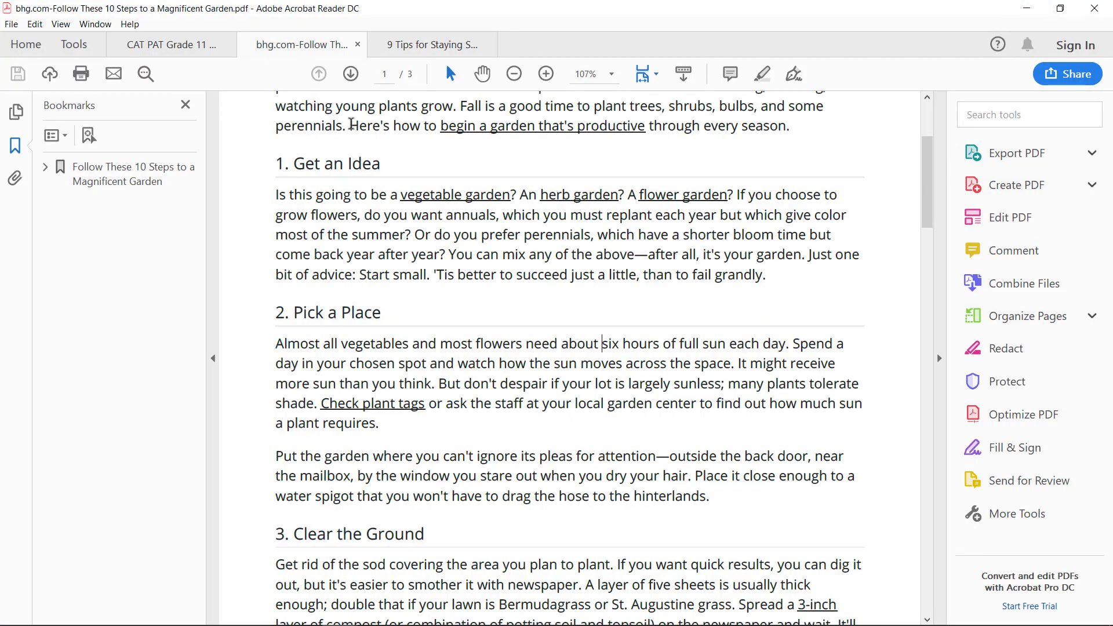
pyautogui.scroll(5, 351, 124)
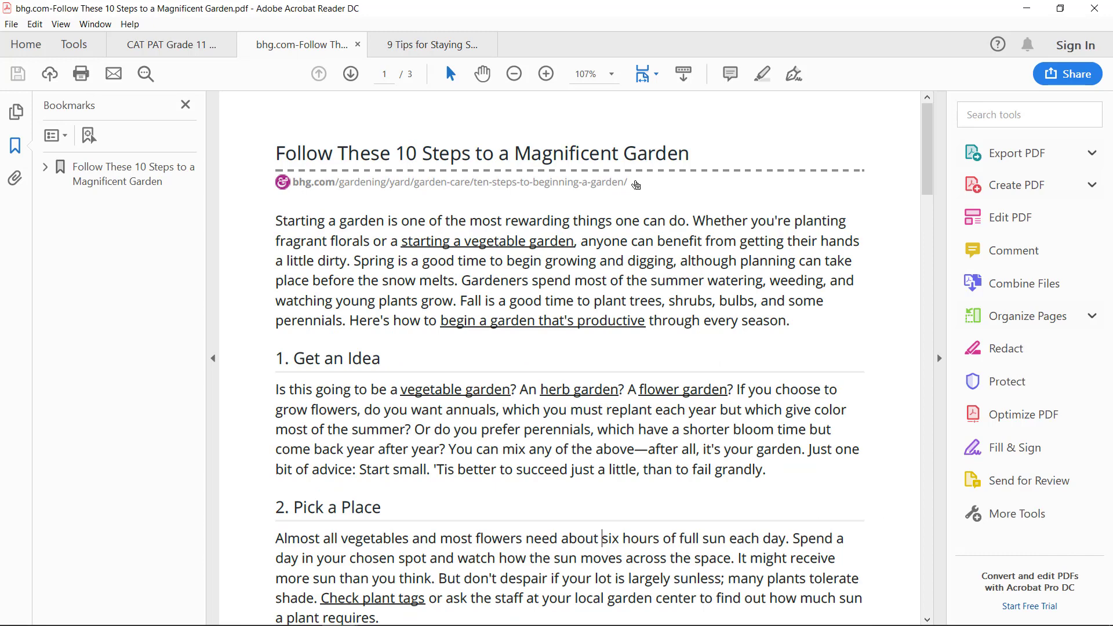
pyautogui.moveTo(636, 184); pyautogui.dragTo(294, 190)
pyautogui.hotkey('ctrl', 'c')
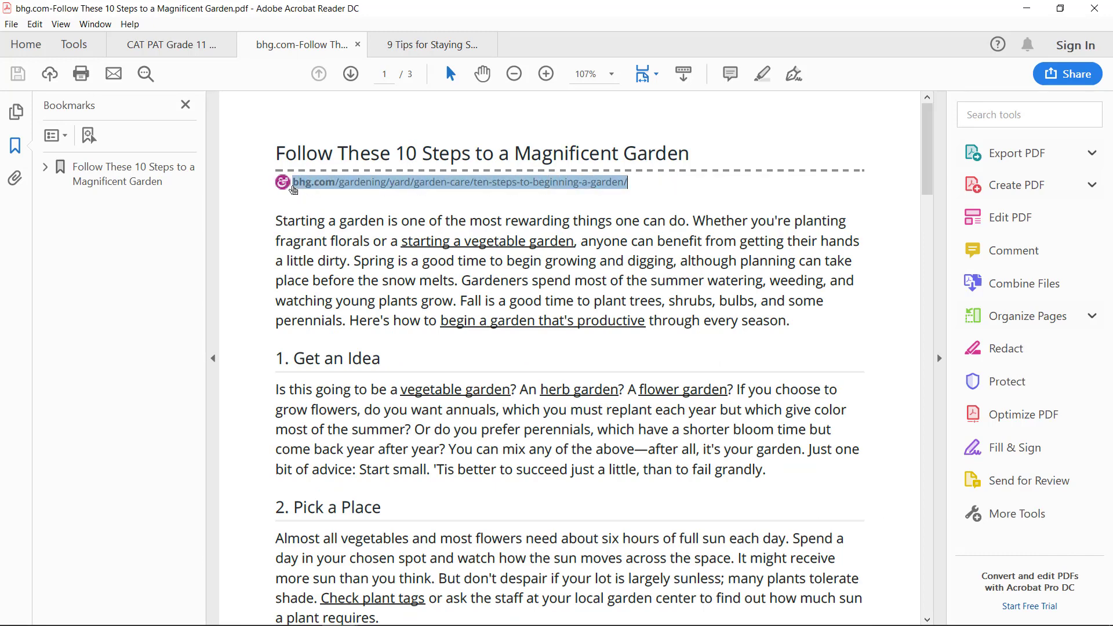
pyautogui.hotkey('alt', 'Tab')
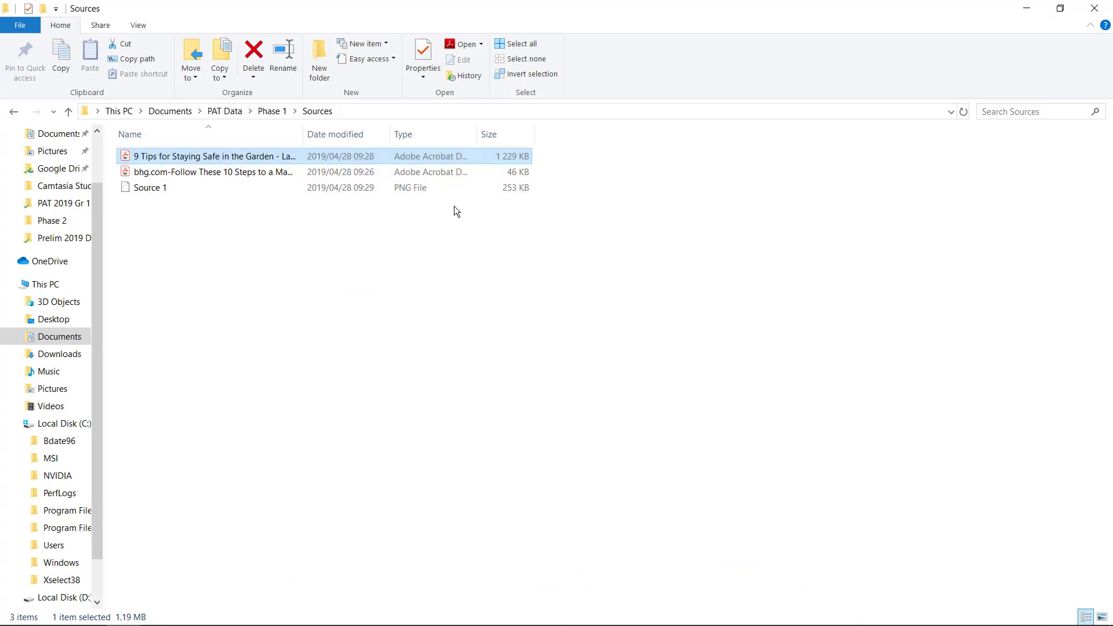
pyautogui.click(1023, 12)
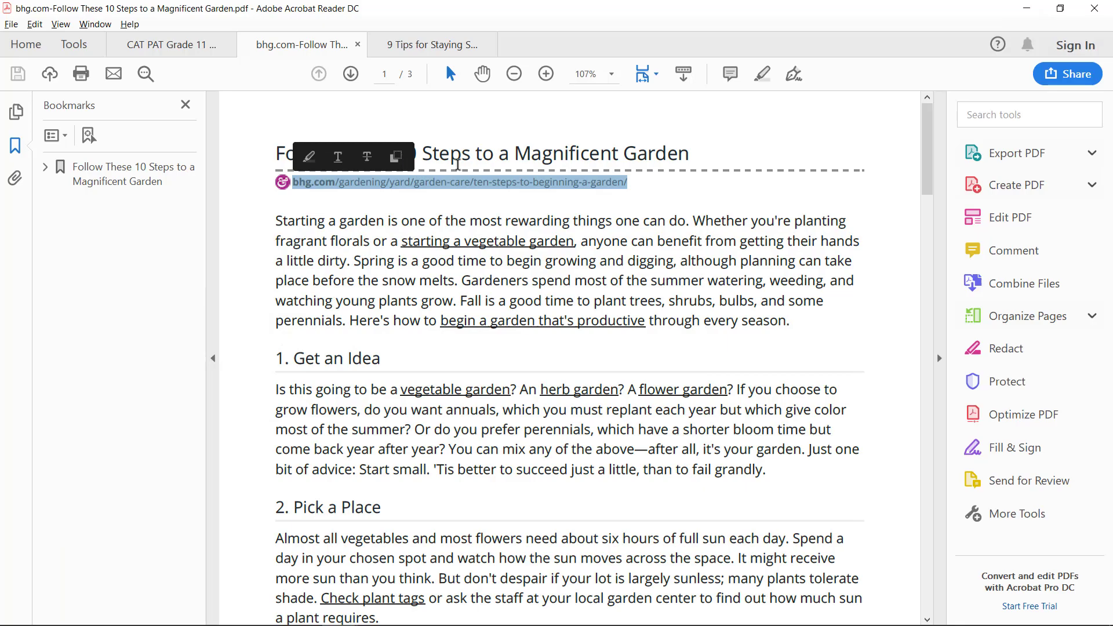
pyautogui.click(1026, 8)
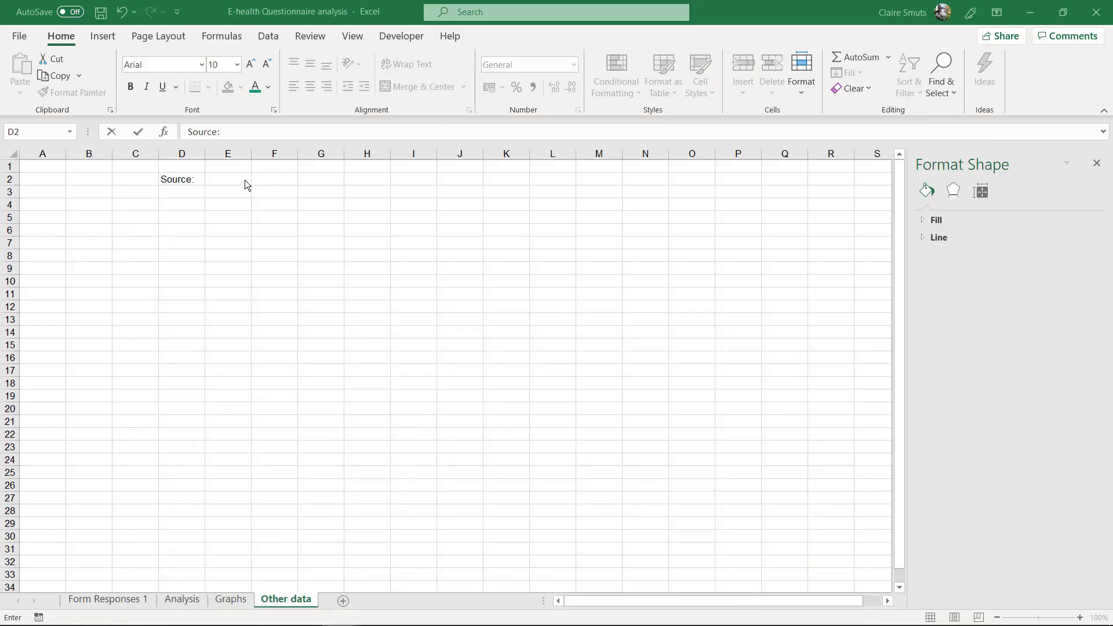
# Paste the bhg.com article address after 'Source:' in the D2 note.
pyautogui.click(236, 131)
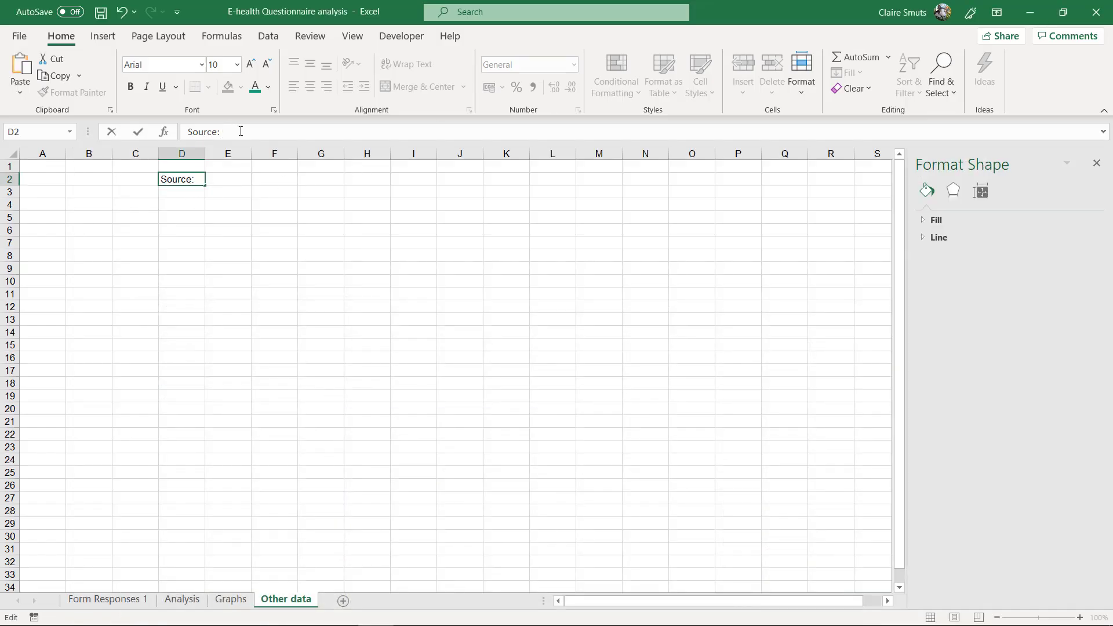
pyautogui.hotkey('ctrl', 'v')
pyautogui.click(215, 304)
# Enter 6 in A2 and 24 in B2.
pyautogui.click(109, 179)
pyautogui.click(62, 179)
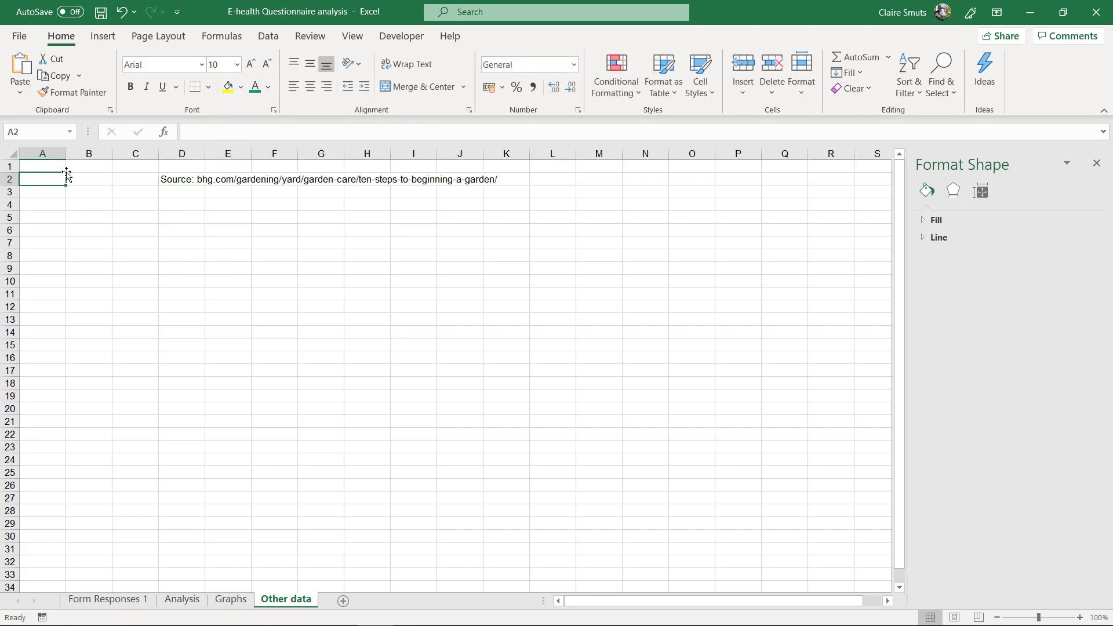
pyautogui.write('6')
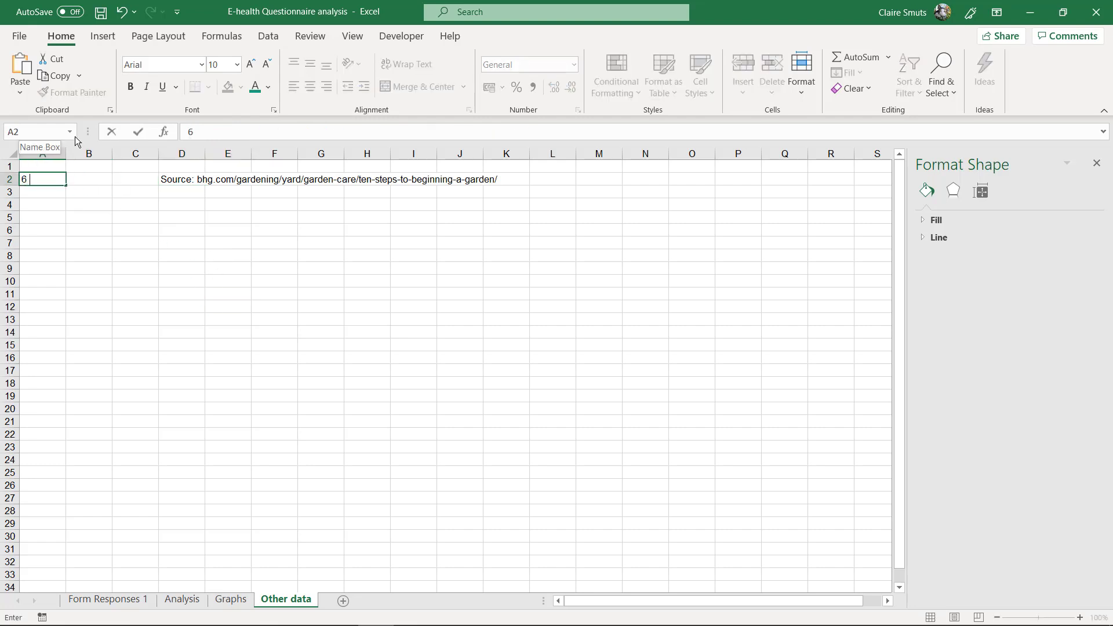
pyautogui.press('Tab')
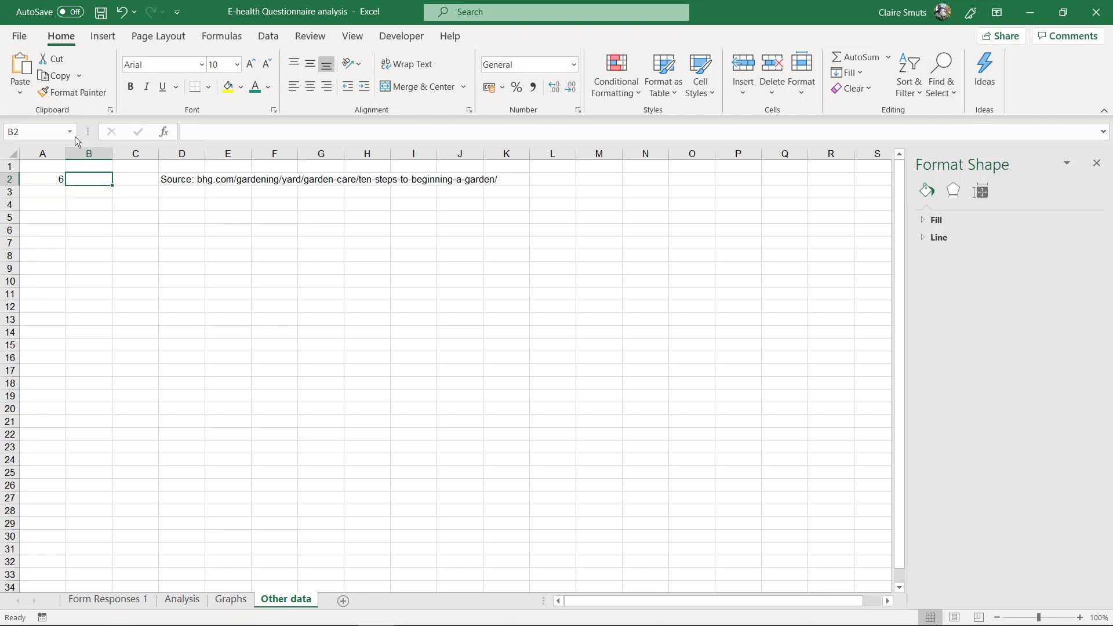
pyautogui.write('24')
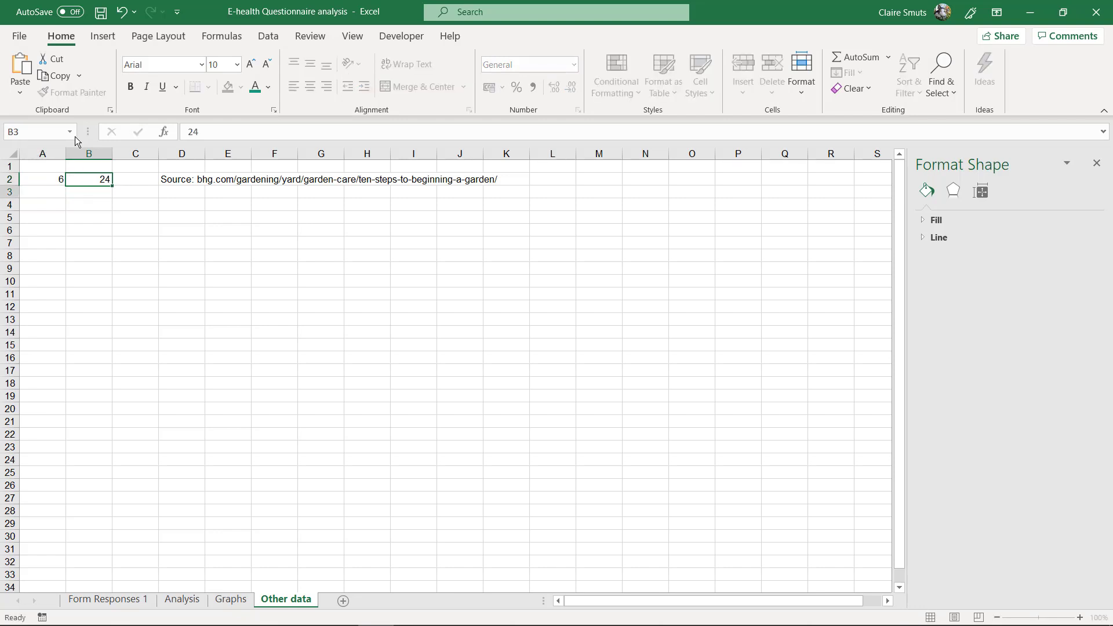
pyautogui.hotkey('ctrl', 'Return')
# Add the headings 'Sun hours' in A1 and 'Full day' in B1.
pyautogui.press('Up')
pyautogui.press('Left')
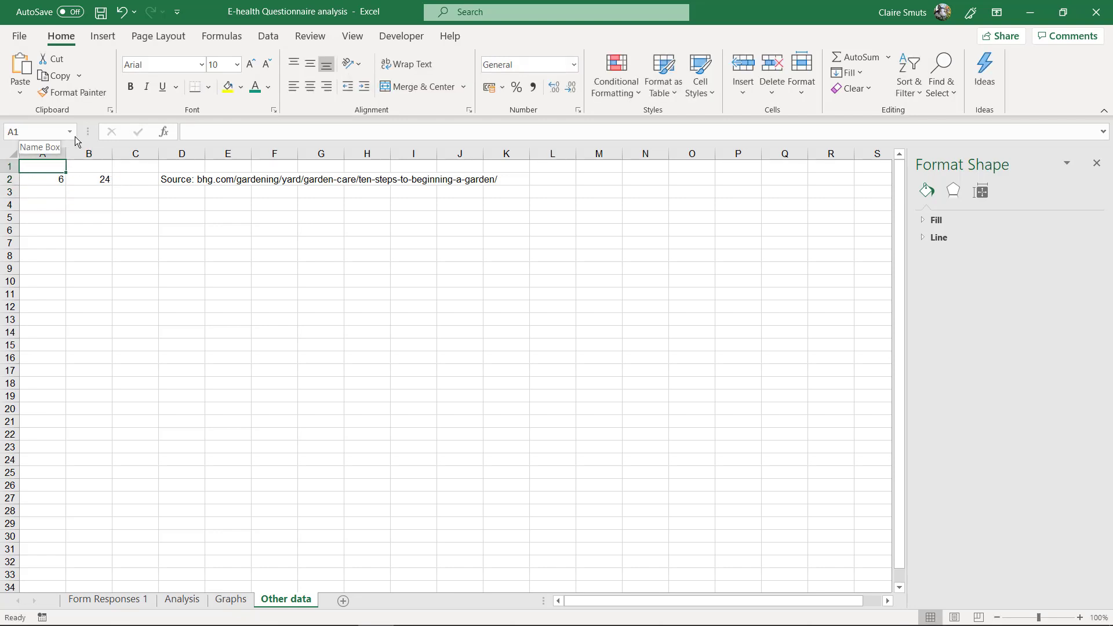
pyautogui.write('Su')
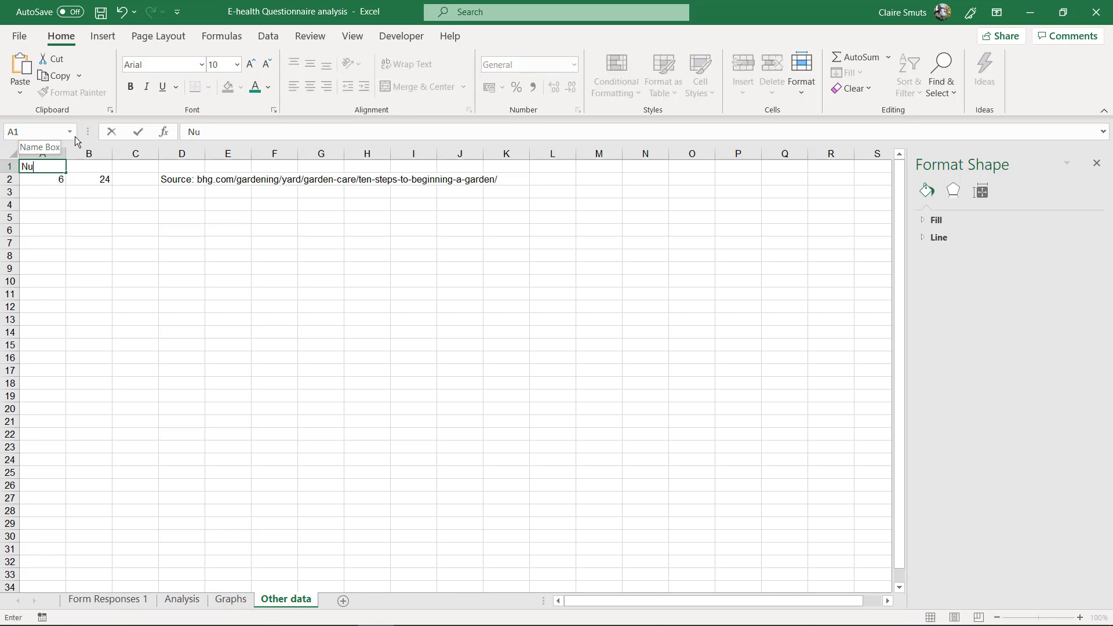
pyautogui.write('n hours')
pyautogui.press('Tab')
pyautogui.write('Ful')
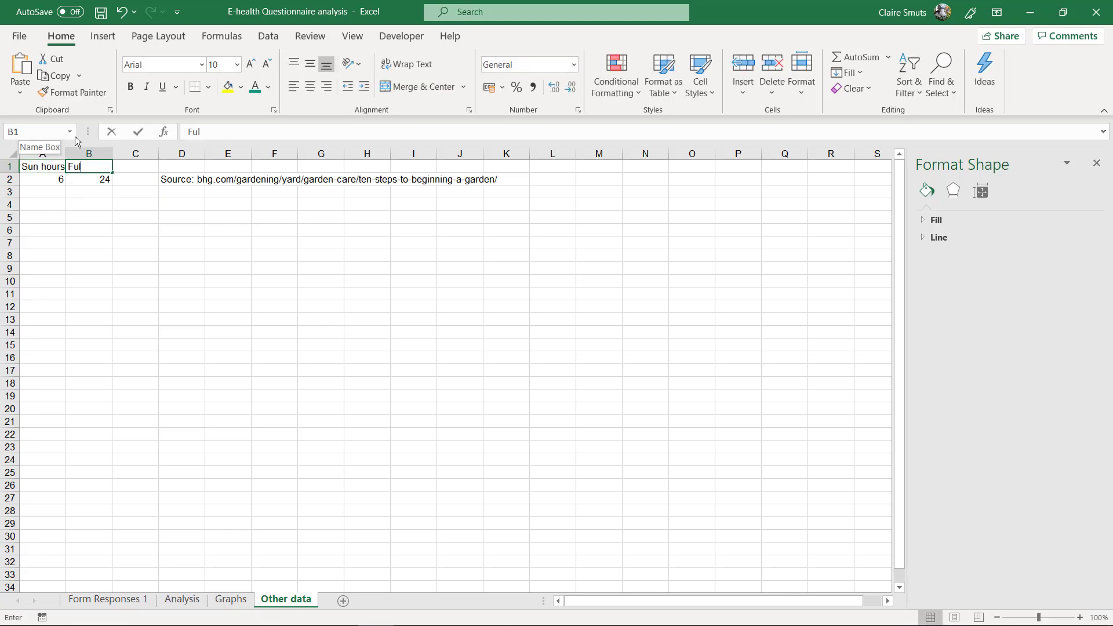
pyautogui.write('l day')
pyautogui.press('Tab')
pyautogui.press('Down')
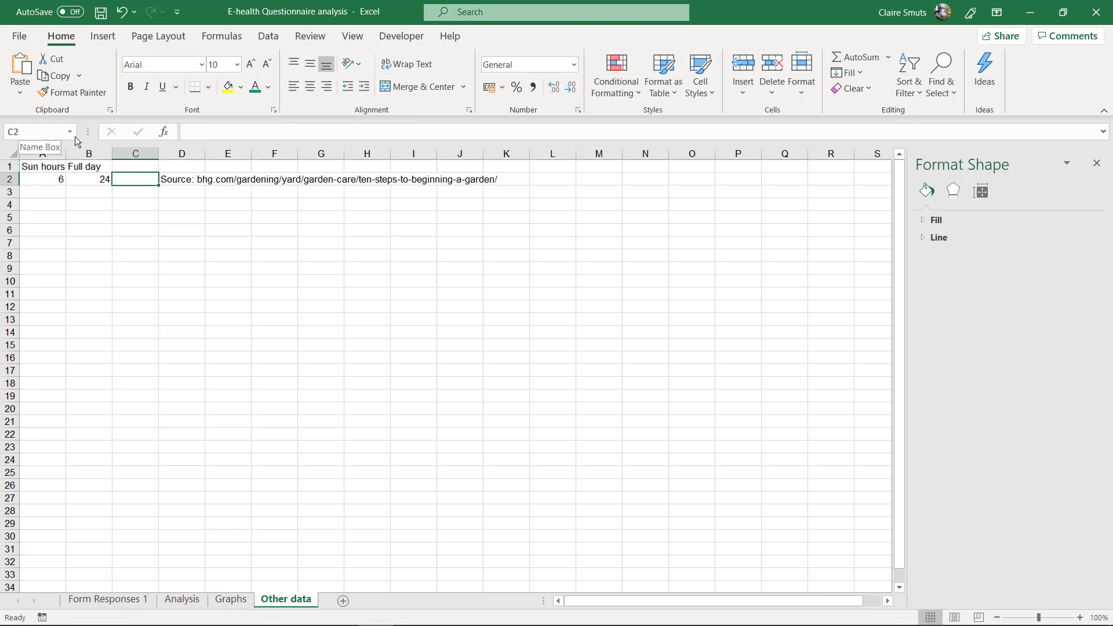
# Enter the formula =A2/B2 in C2.
pyautogui.write('=')
pyautogui.press('Left')
pyautogui.press('Left')
pyautogui.write('/')
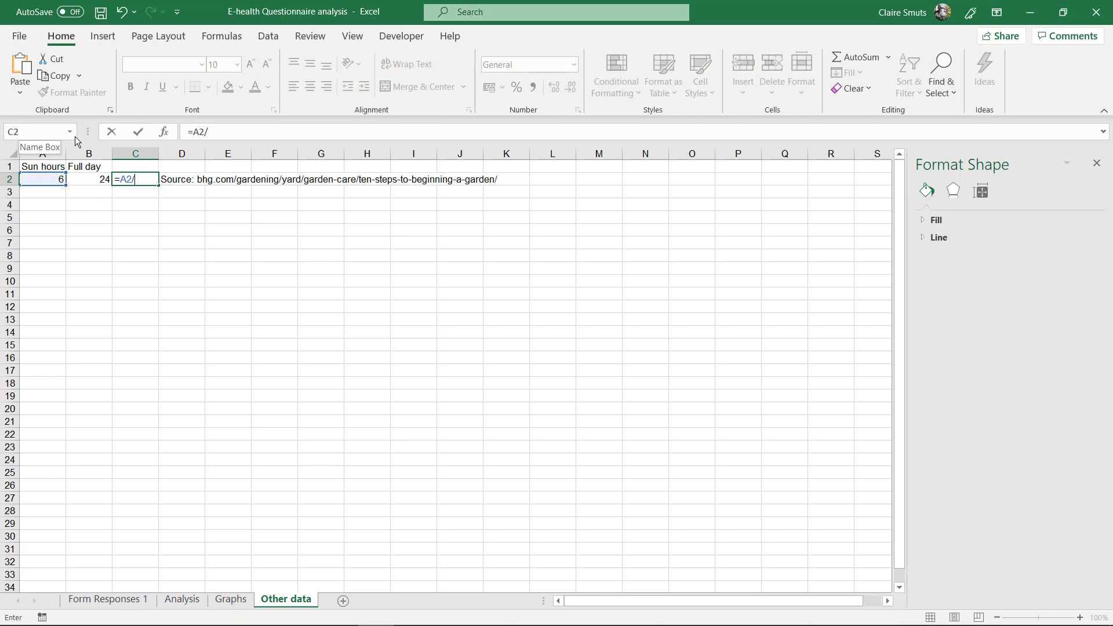
pyautogui.press('Left')
pyautogui.press('Return')
# Label C1 'Percentage per day' and format C2 in Percent Style as 25%.
pyautogui.press('Up')
pyautogui.press('Up')
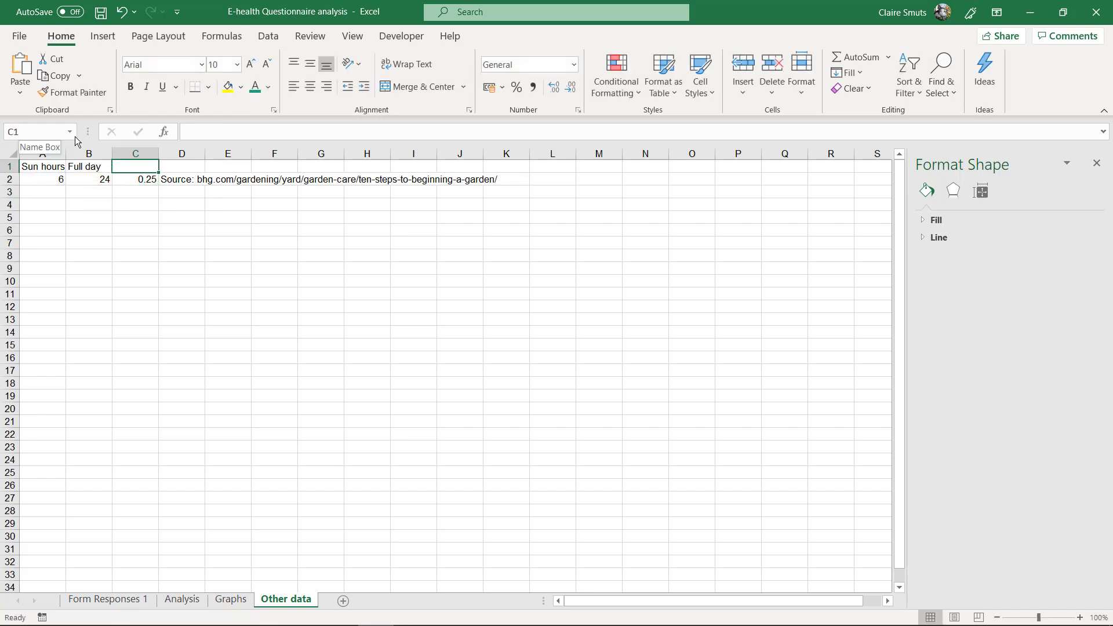
pyautogui.write('Percentag')
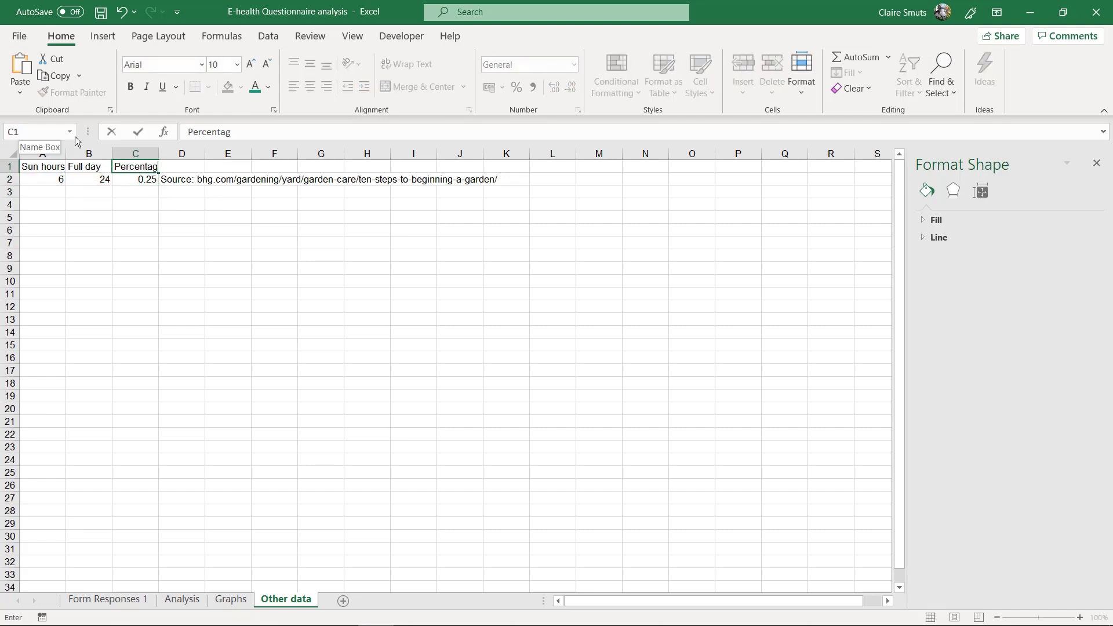
pyautogui.write('e per day')
pyautogui.press('Return')
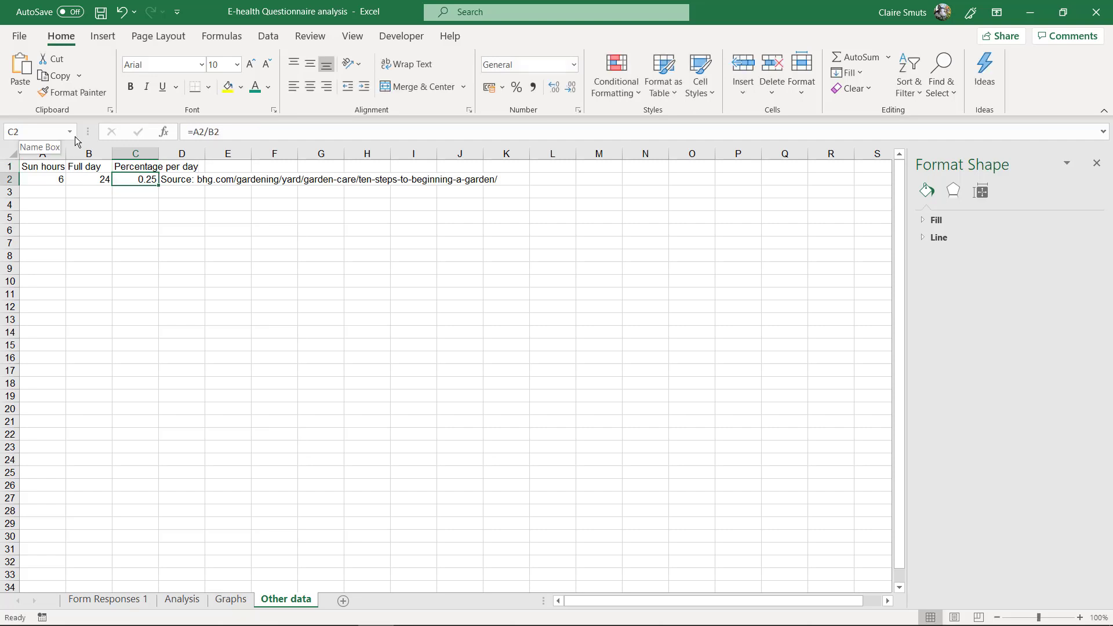
pyautogui.click(517, 87)
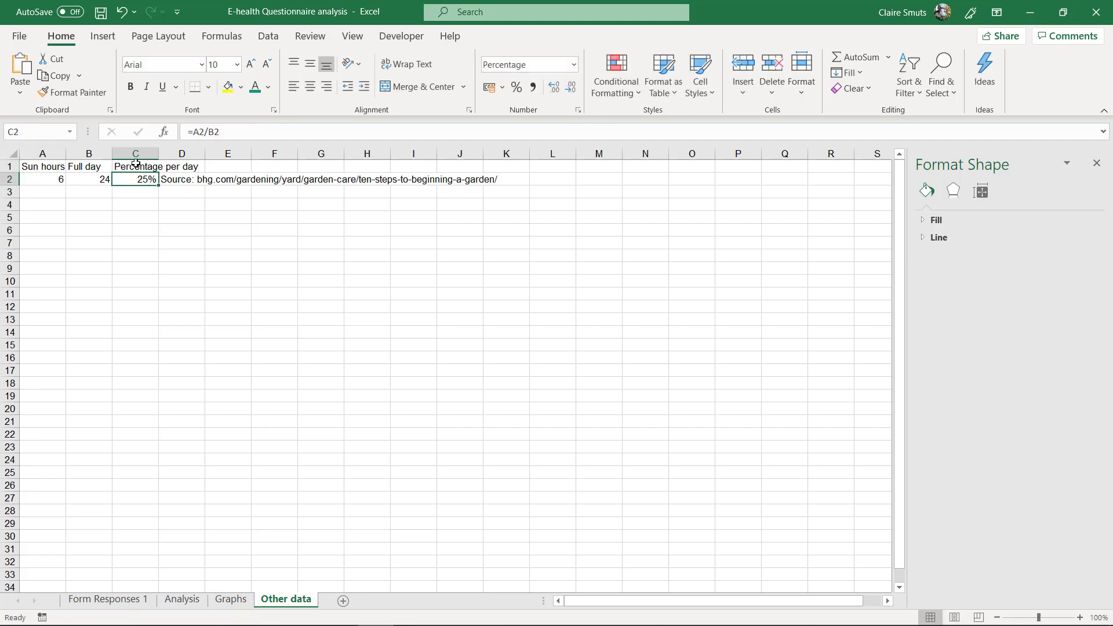
# Reword the C1 heading from 'Percentage per day' to 'Percentage sun'.
pyautogui.click(135, 164)
pyautogui.moveTo(238, 132); pyautogui.dragTo(285, 123)
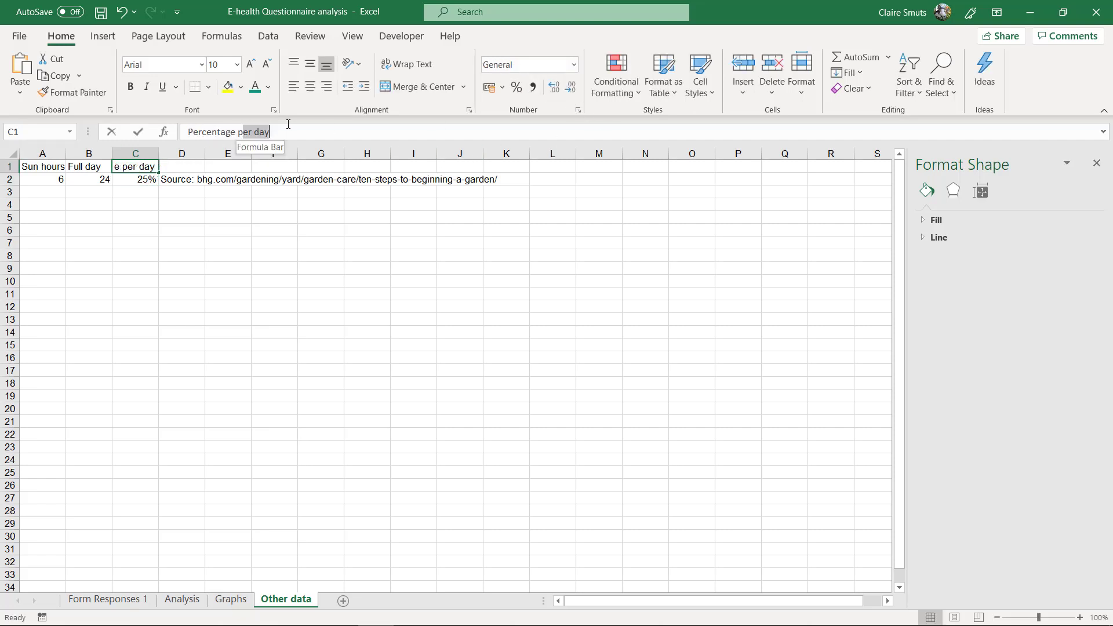
pyautogui.press('BackSpace')
pyautogui.write('sun')
pyautogui.press('Return')
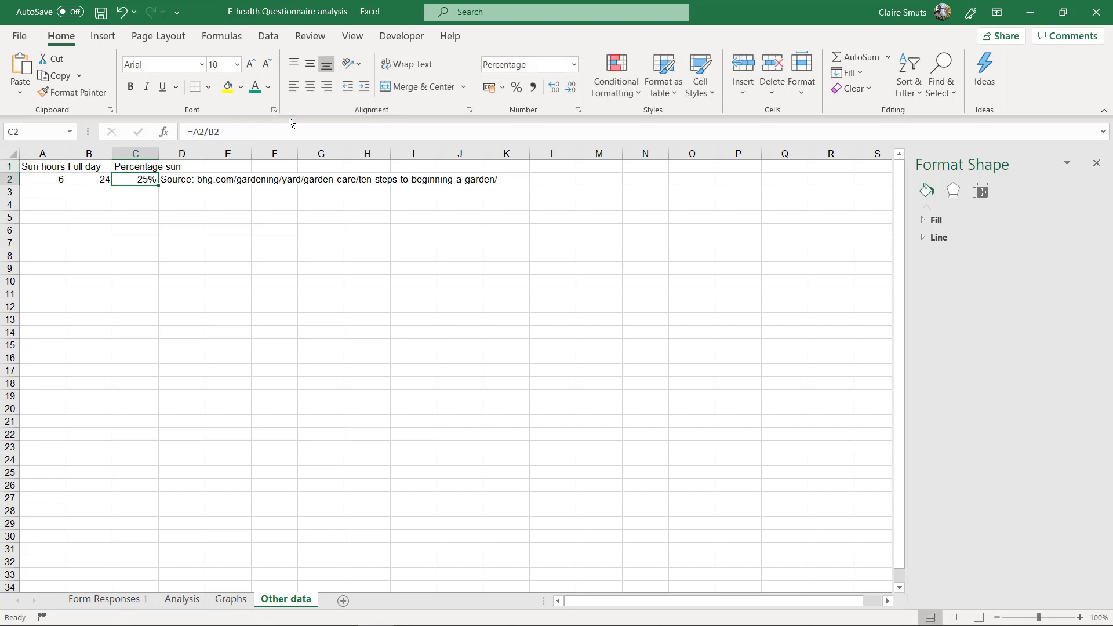
pyautogui.click(141, 166)
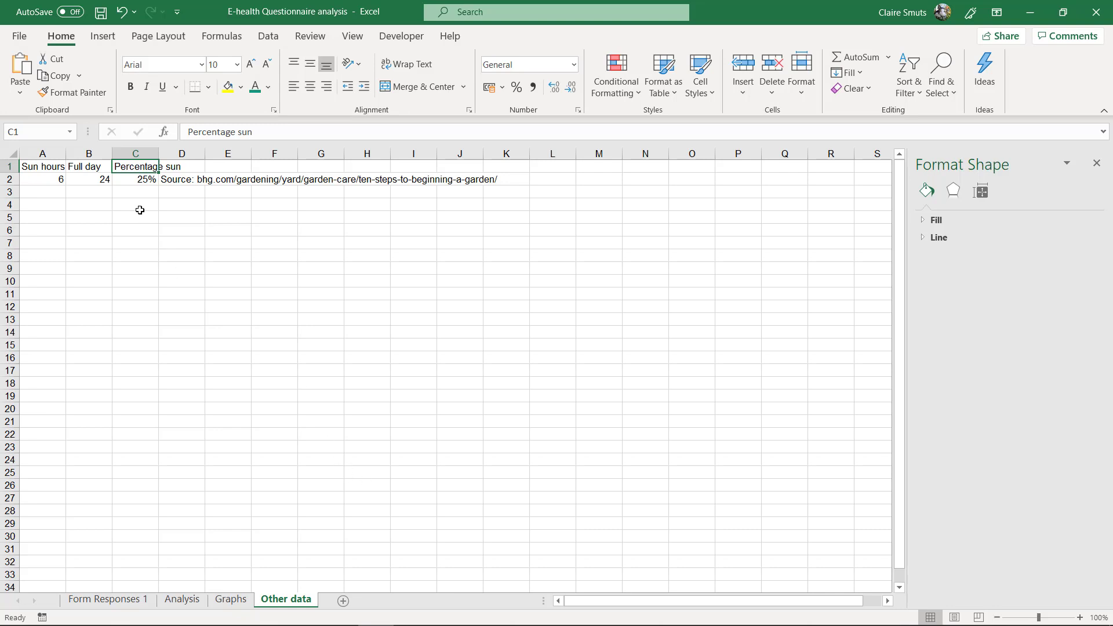
# Drag the bhg.com source note from D2 over to E2.
pyautogui.click(167, 183)
pyautogui.moveTo(179, 172); pyautogui.dragTo(227, 178)
pyautogui.click(232, 240)
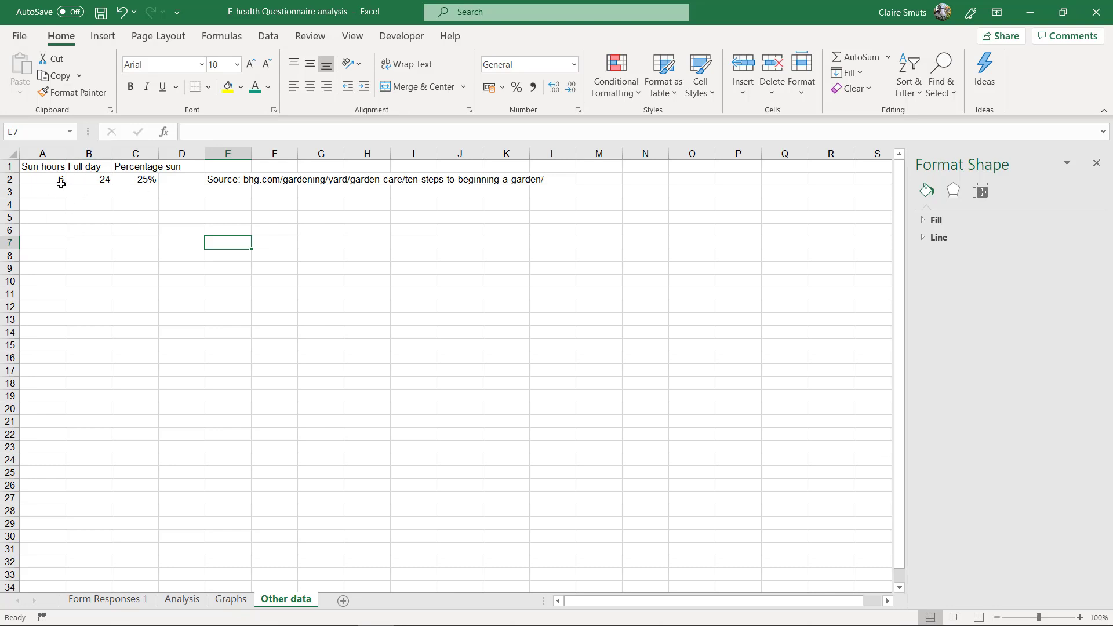
pyautogui.moveTo(62, 181); pyautogui.dragTo(137, 242)
pyautogui.click(136, 243)
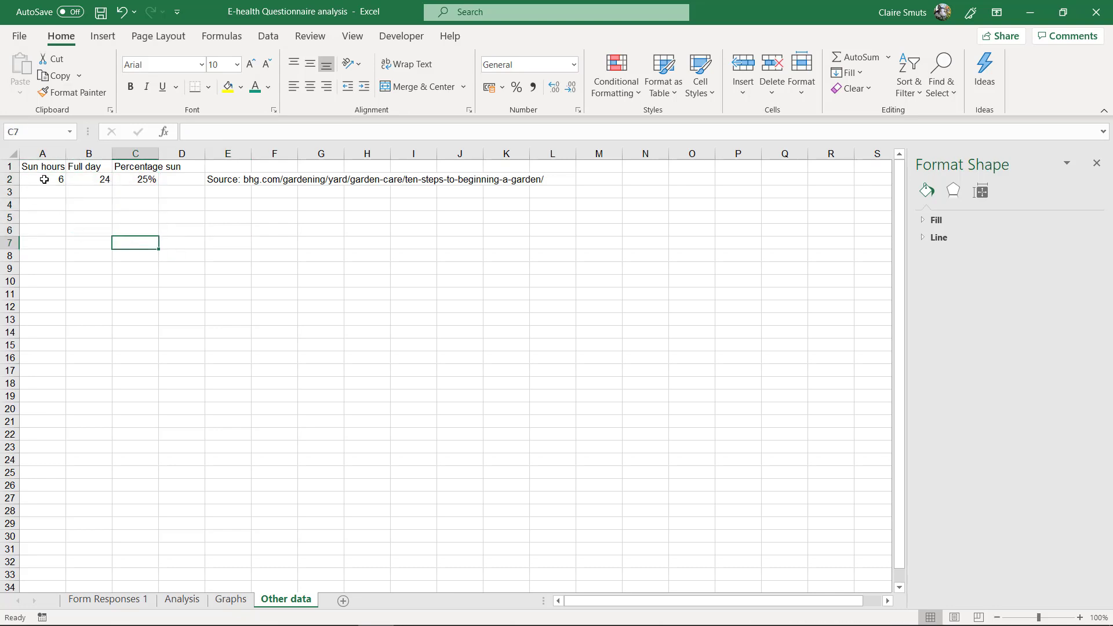